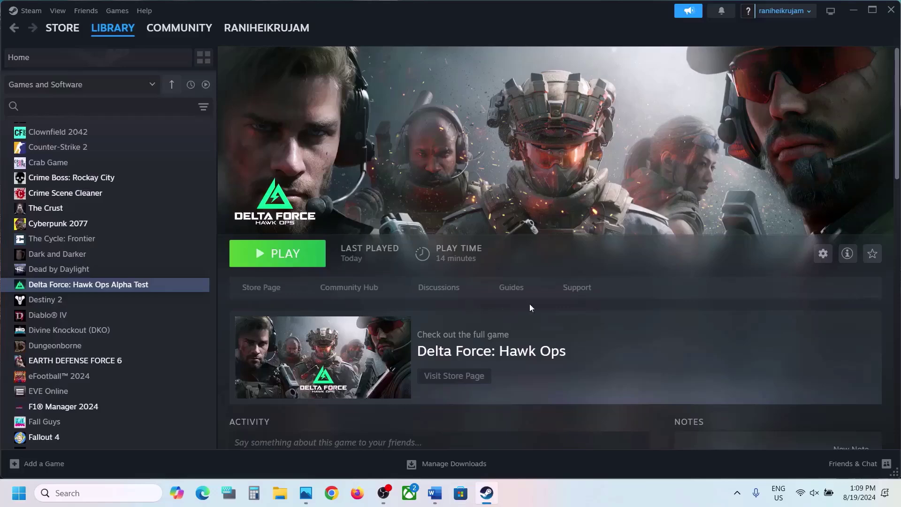
Switch to the Word document, highlight the Step 2 text about trying -dx11/-dx12, and minimize the document
left_click(436, 493)
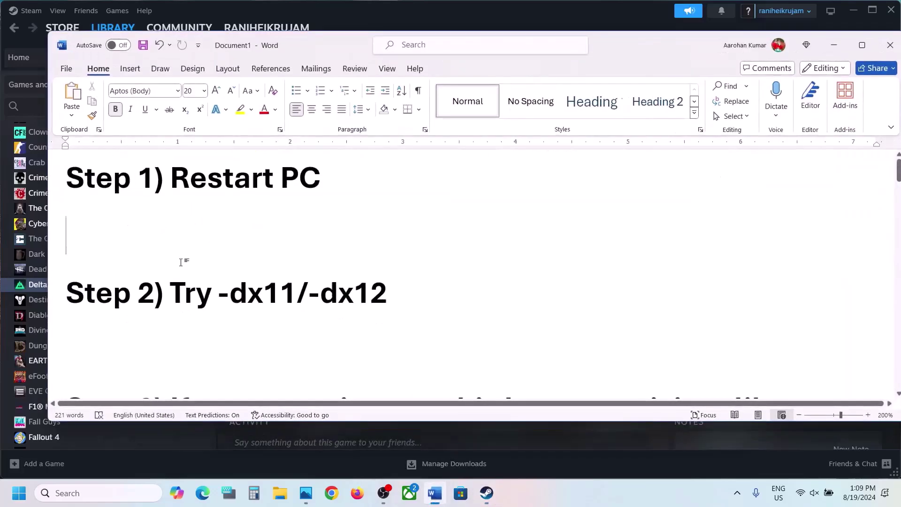
left_click_drag(174, 288, 477, 292)
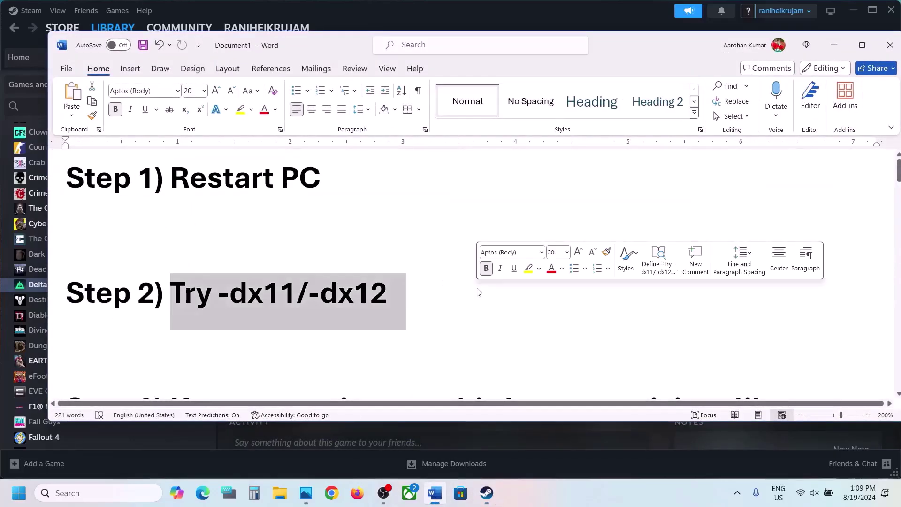
left_click(834, 46)
Set the launch options of Delta Force: Hawk Ops Alpha Test to -dx11 in its Steam properties
right_click(161, 289)
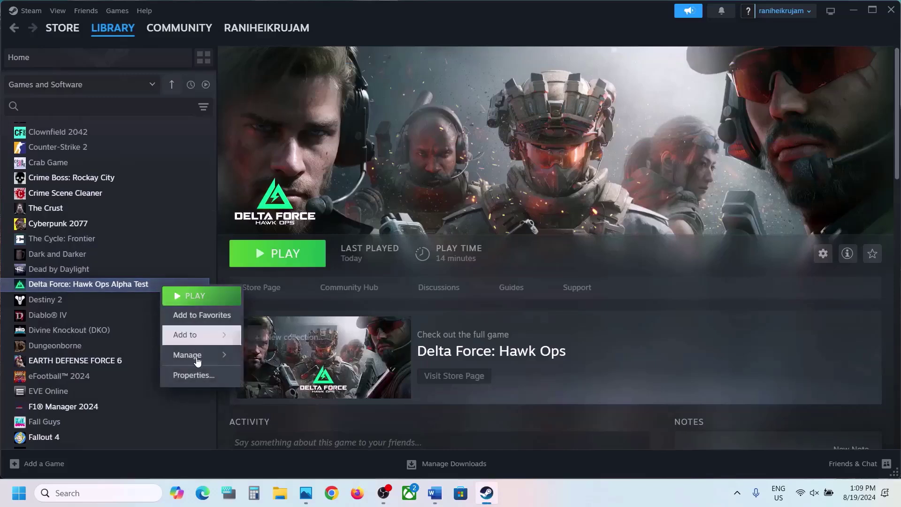
left_click(189, 374)
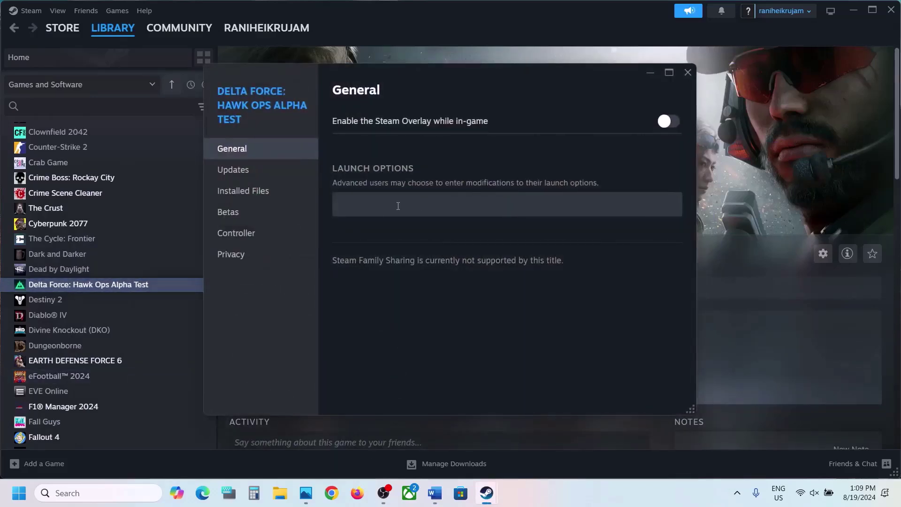
left_click(354, 201)
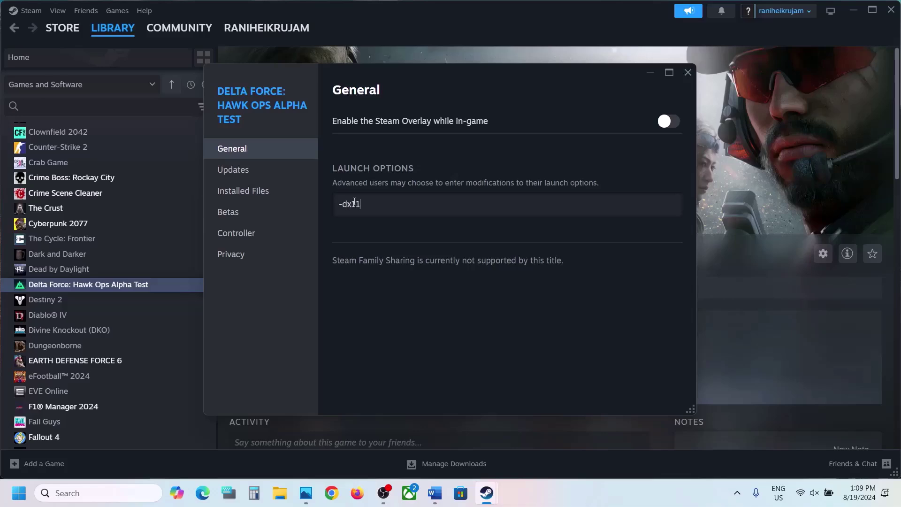
left_click(690, 74)
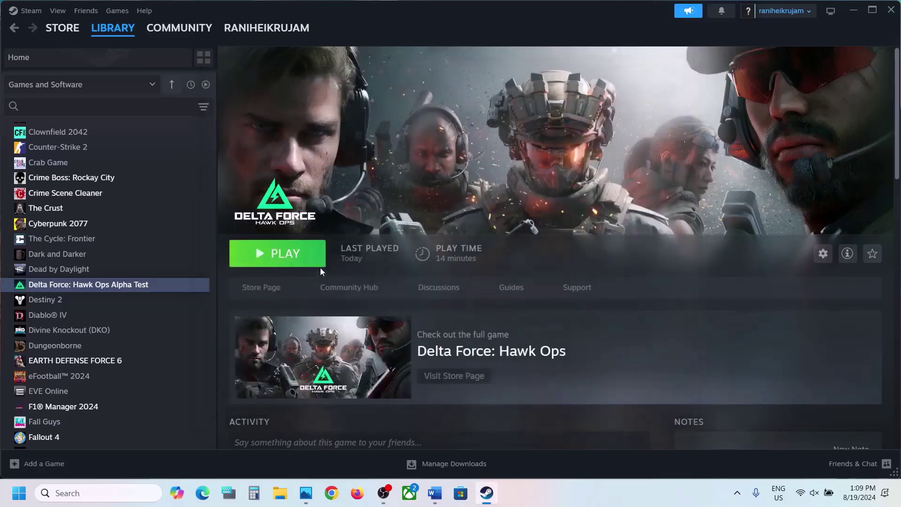
Reopen the properties of Delta Force: Hawk Ops Alpha Test and replace the launch option with -dx12
right_click(138, 294)
left_click(167, 378)
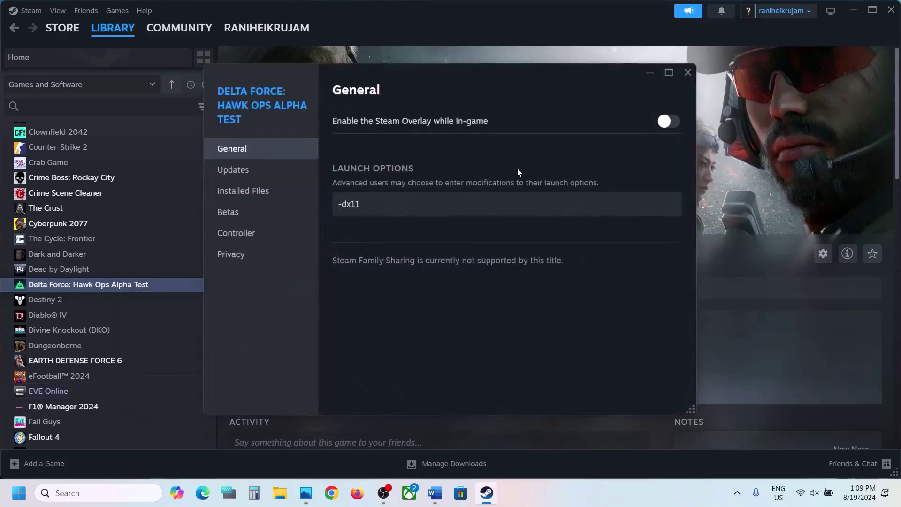
left_click(428, 204)
key("ctrl+a")
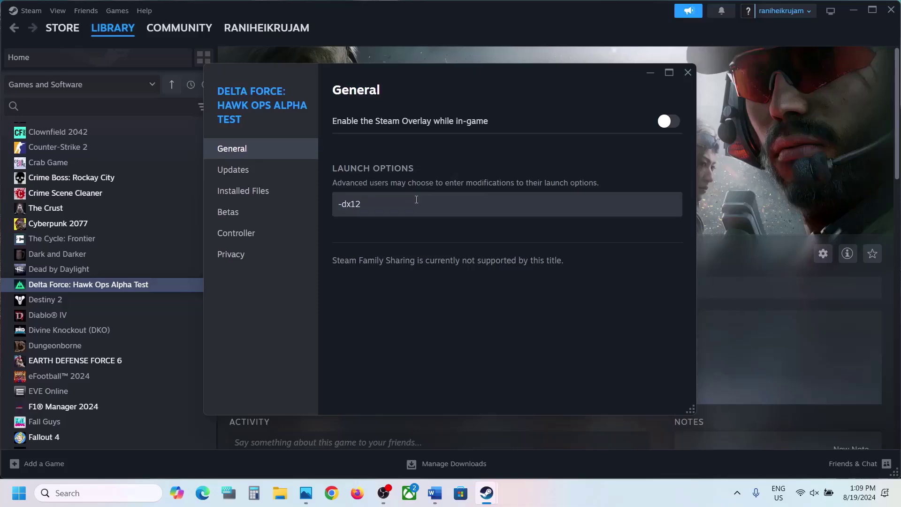
Clear the game's launch options and close its properties window
left_click_drag(417, 199, 320, 213)
key("BackSpace")
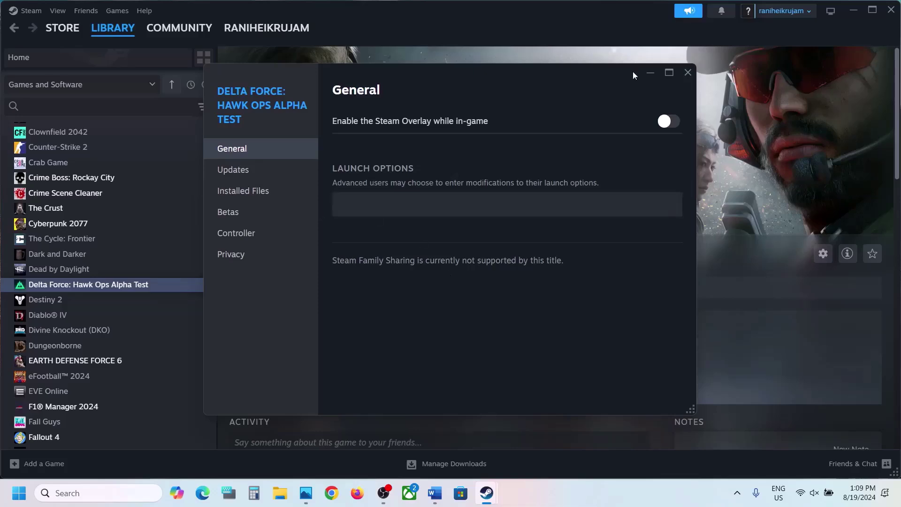
left_click(688, 73)
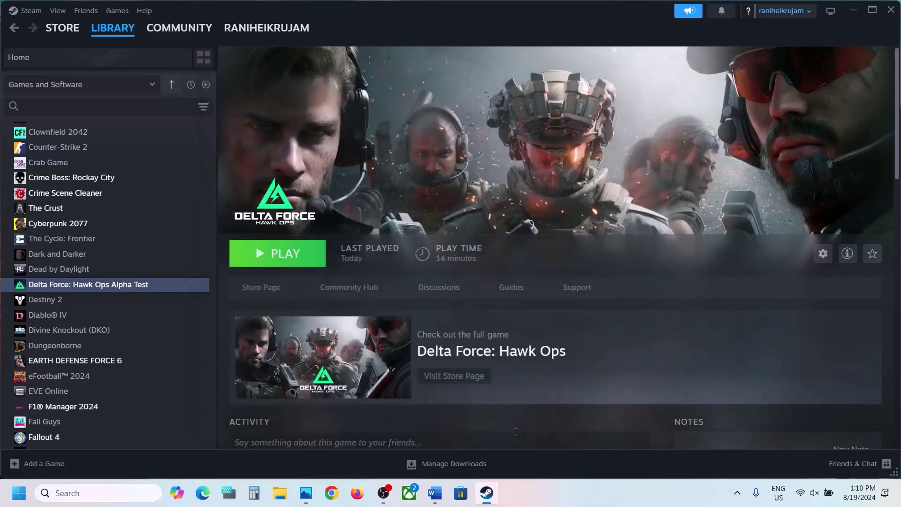
Switch to the Word document, read and highlight Step 3 about allowing the game exe through the antivirus, and minimize it
left_click(434, 493)
scroll(331, 258, "down", 3)
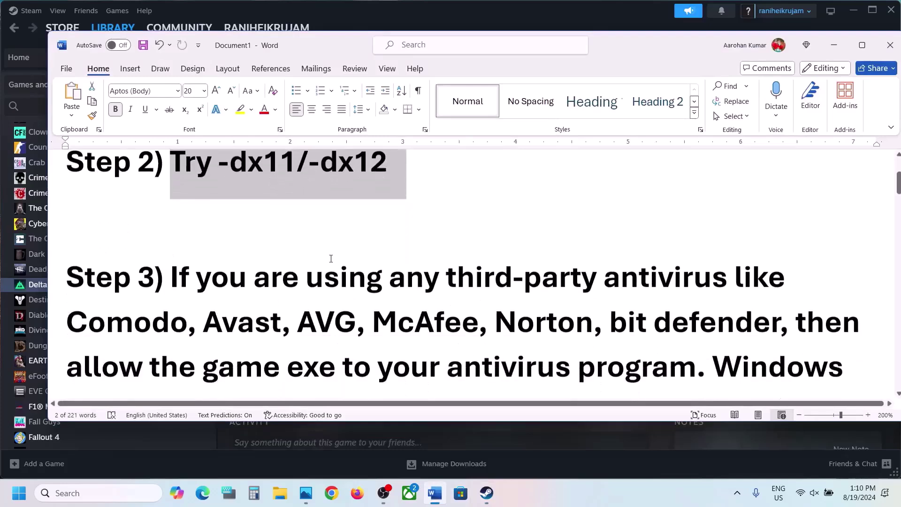
left_click_drag(175, 242, 388, 291)
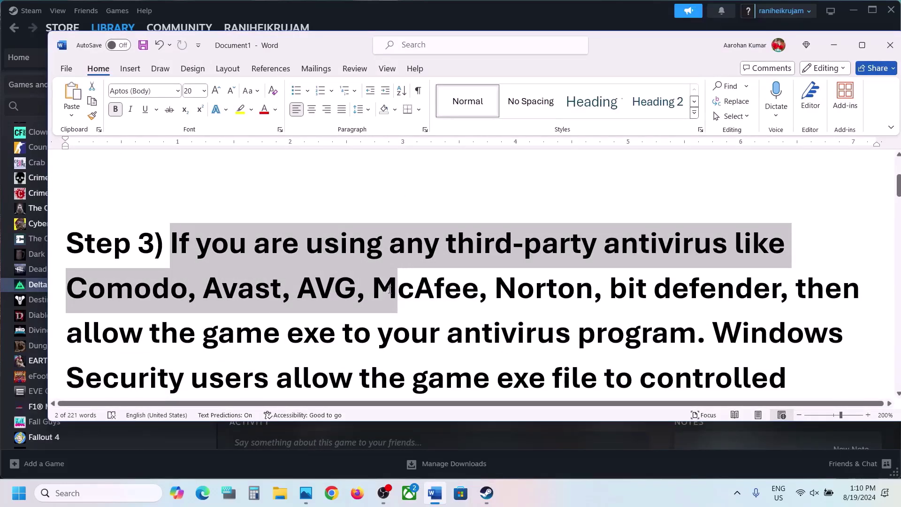
left_click_drag(392, 290, 535, 285)
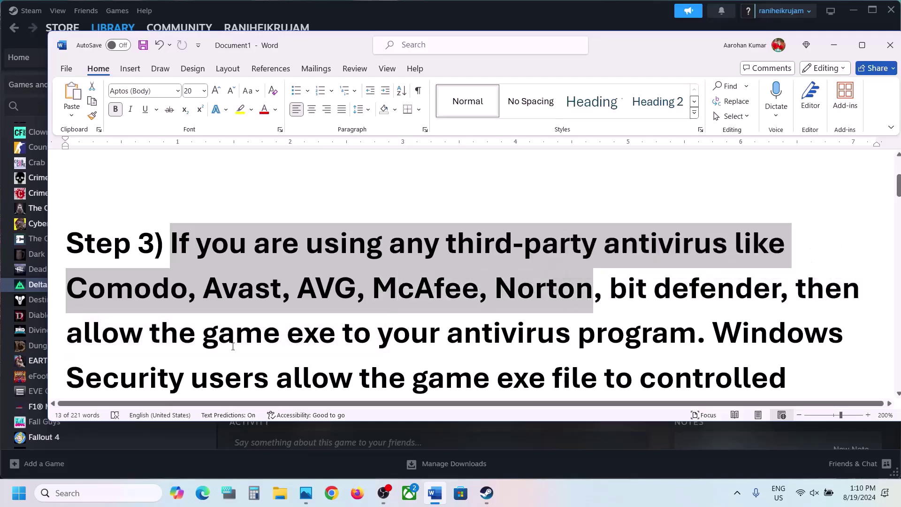
left_click_drag(86, 337, 696, 334)
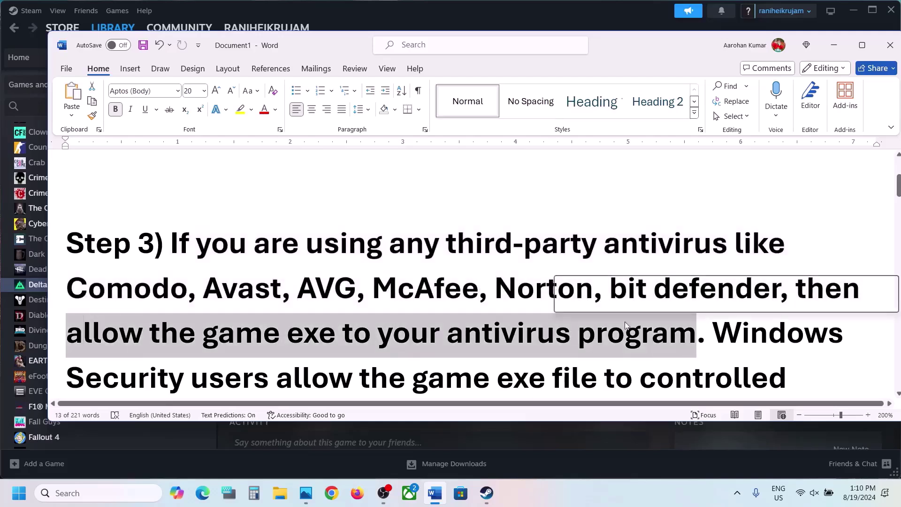
scroll(518, 336, "down", 1)
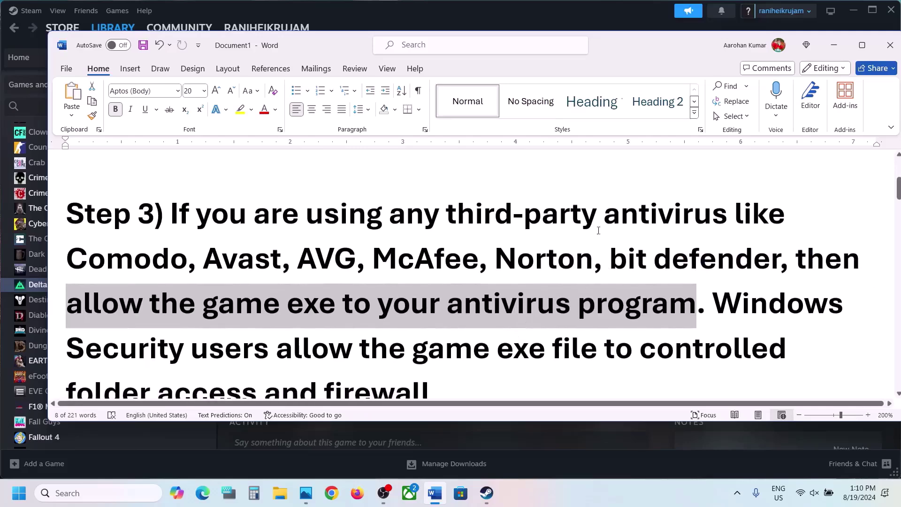
left_click(835, 47)
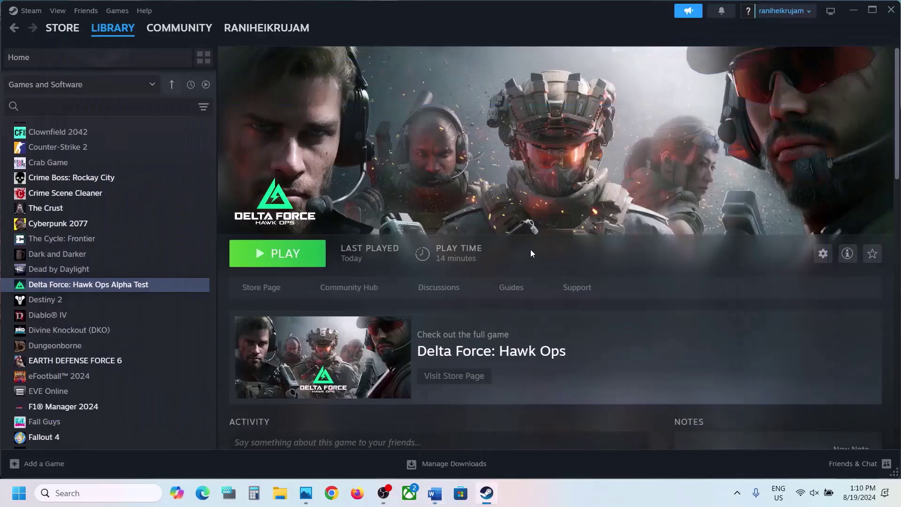
Open the list of apps allowed through Controlled folder access in Windows Security's ransomware protection settings
key("super+i")
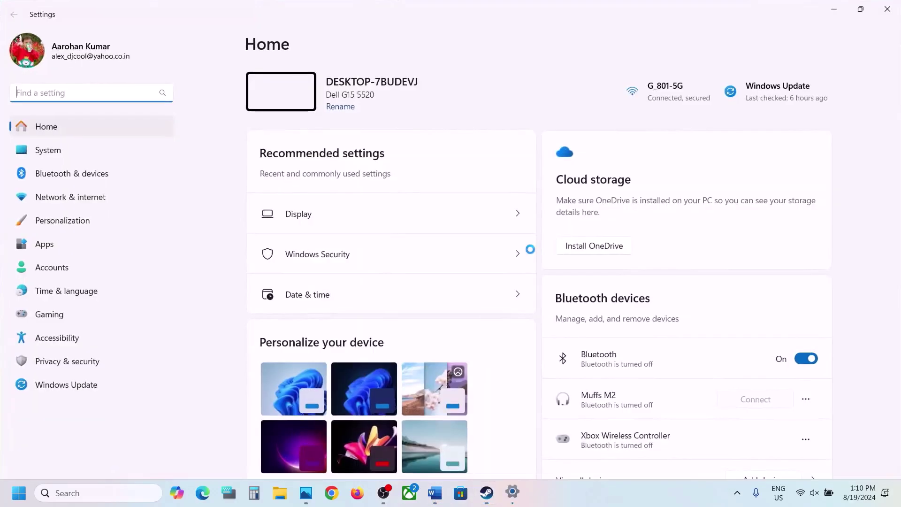
left_click(86, 359)
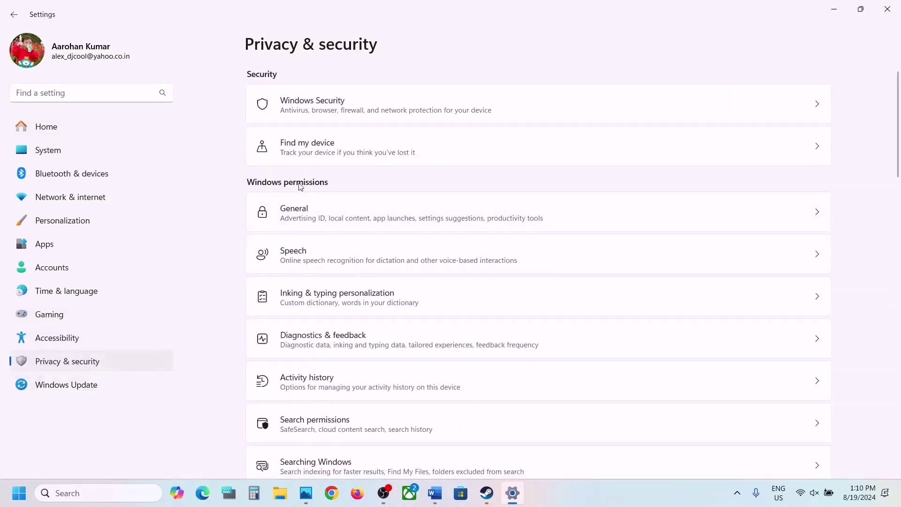
left_click(330, 118)
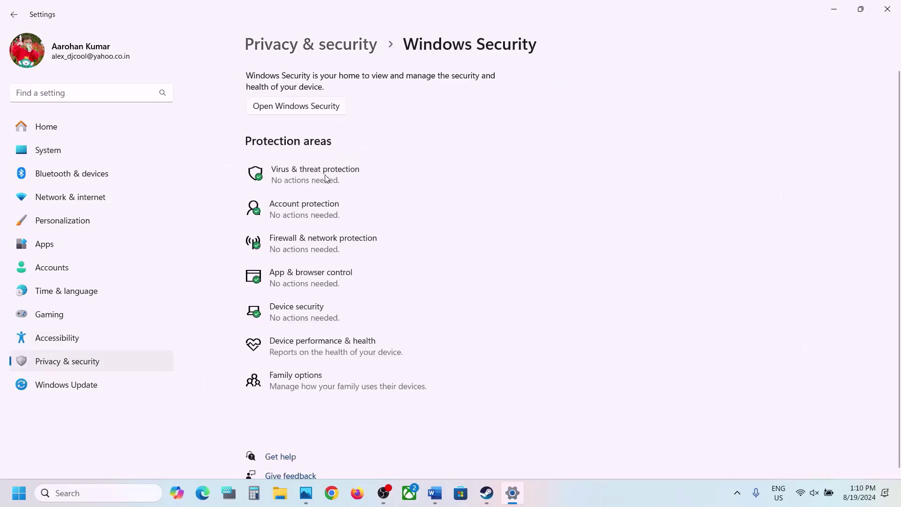
left_click(326, 177)
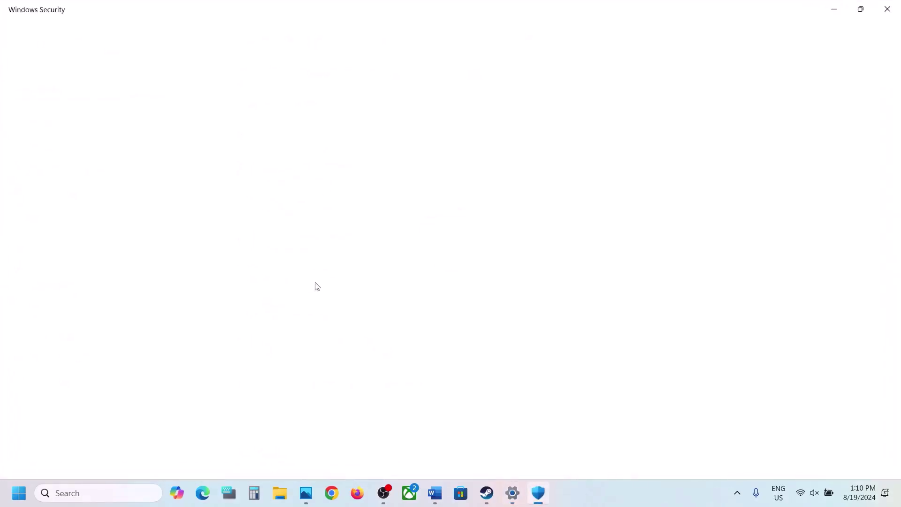
scroll(316, 286, "down", 3)
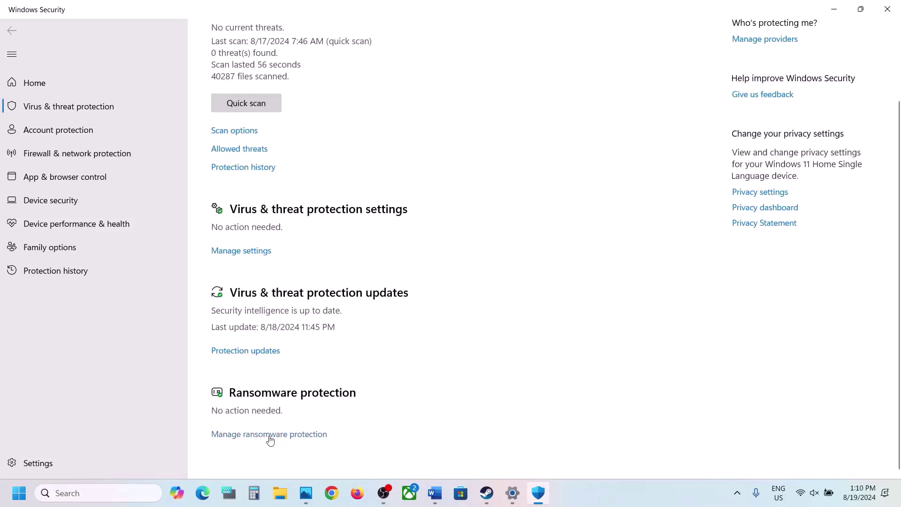
left_click(270, 438)
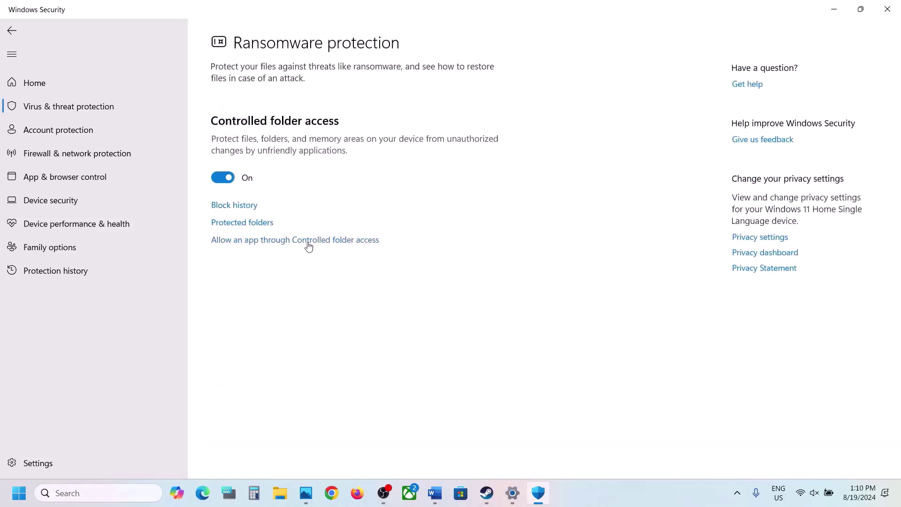
left_click(307, 240)
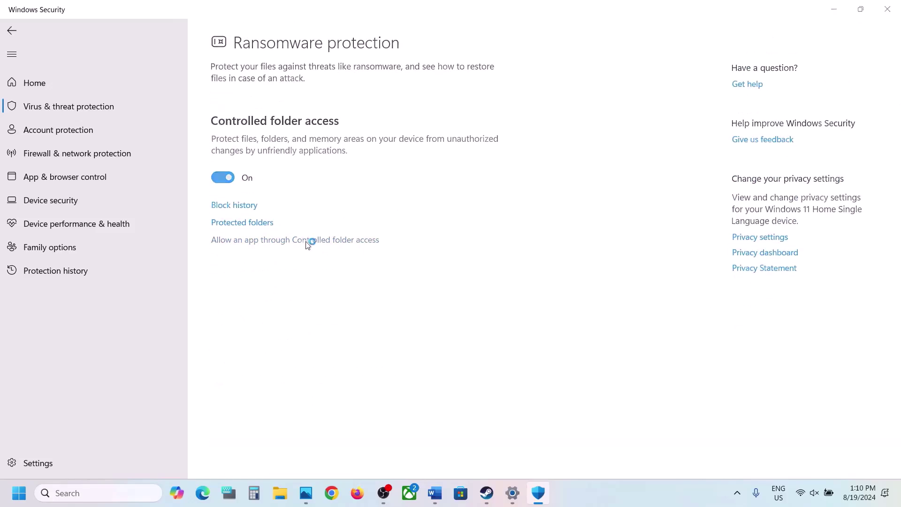
left_click(402, 344)
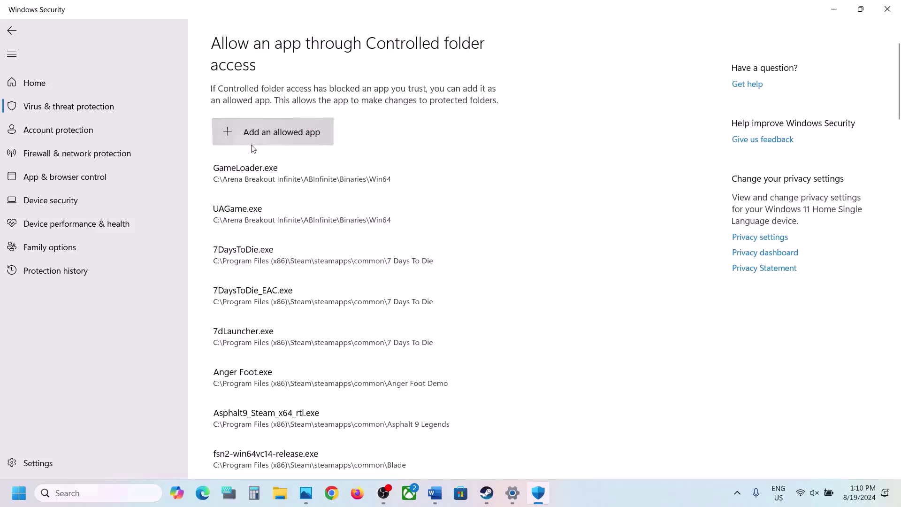
Start adding an allowed app by browsing to C:\Program Files (x86)\Steam\steamapps\common
left_click(251, 144)
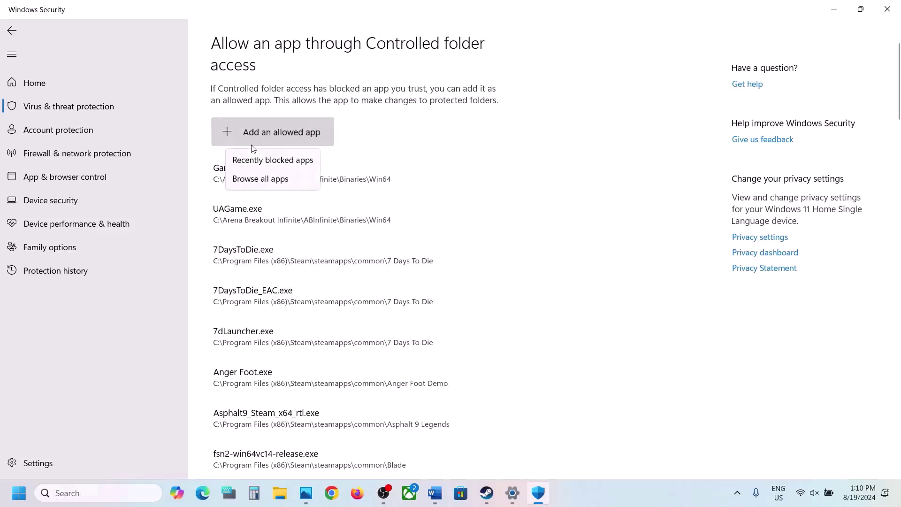
left_click(260, 179)
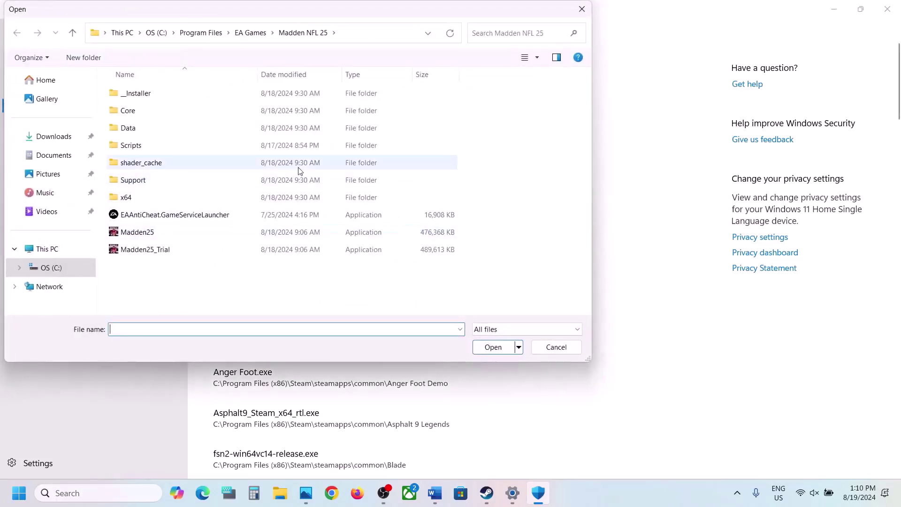
left_click(74, 251)
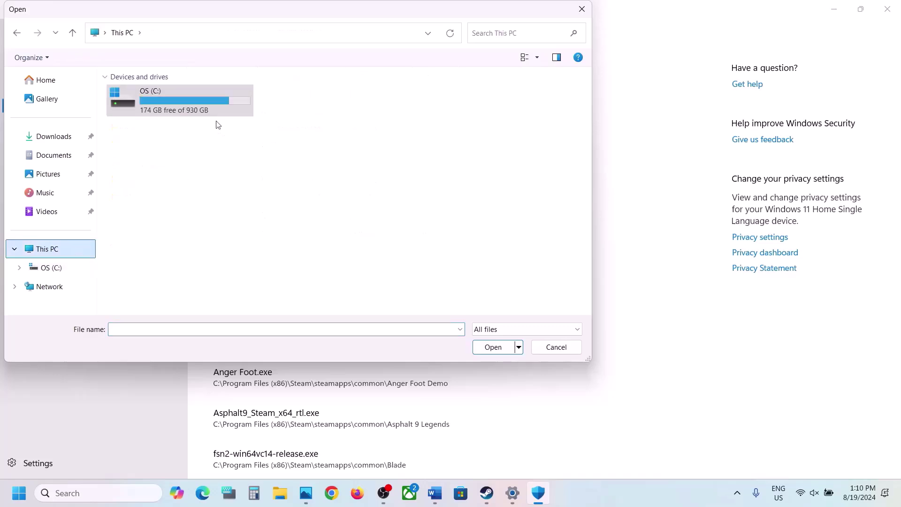
double_click(185, 117)
scroll(185, 118, "down", 3)
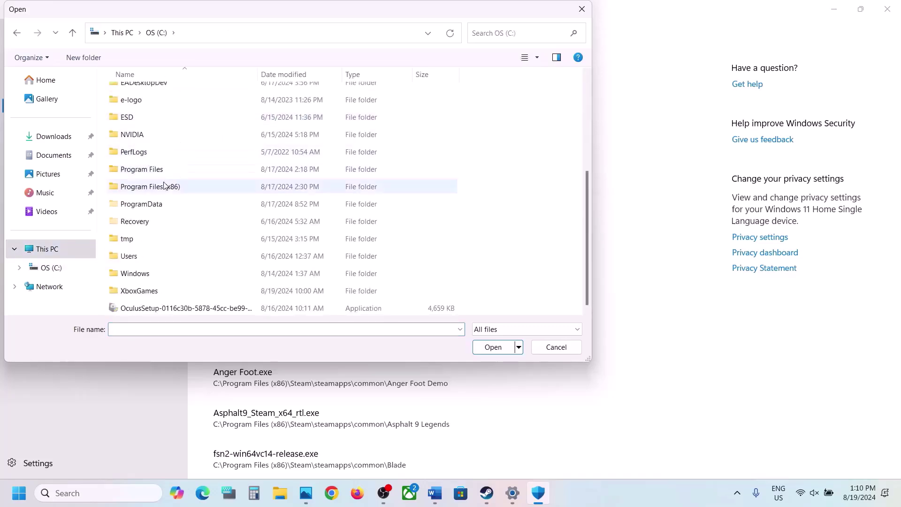
double_click(181, 187)
scroll(177, 182, "down", 8)
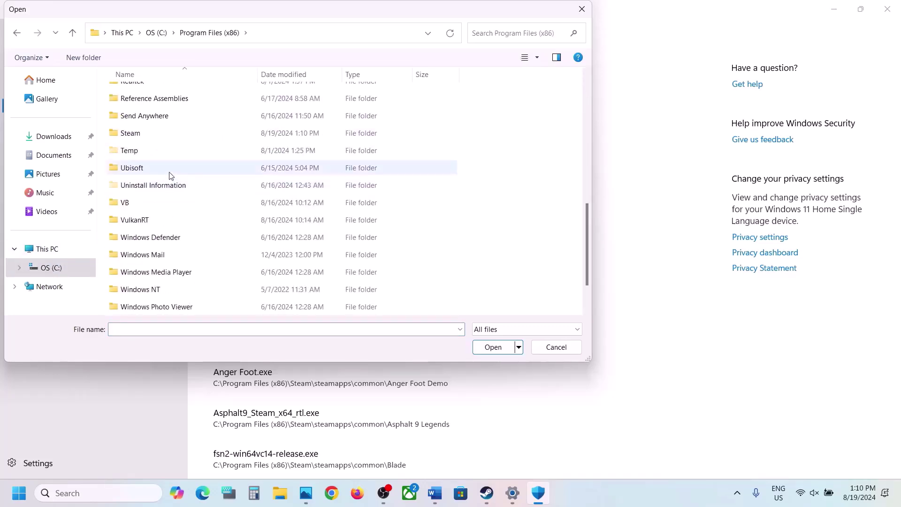
double_click(144, 136)
scroll(145, 141, "down", 5)
double_click(138, 158)
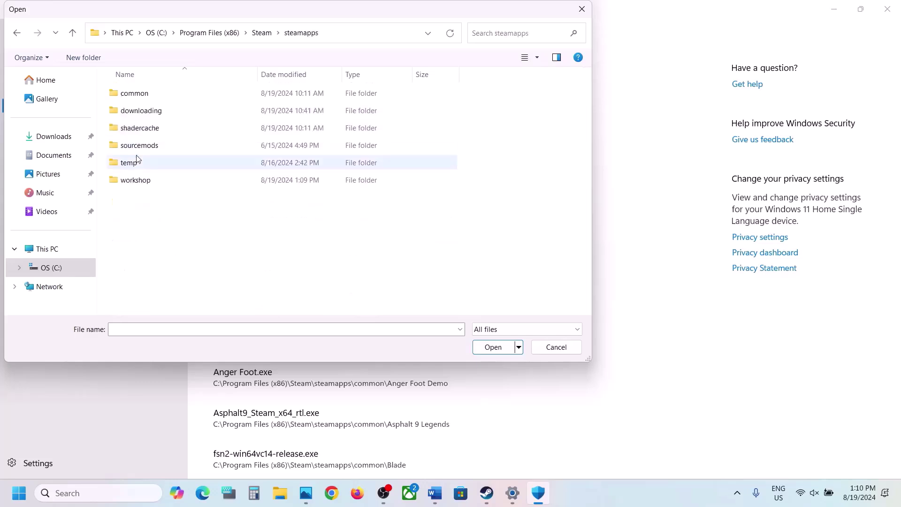
double_click(144, 96)
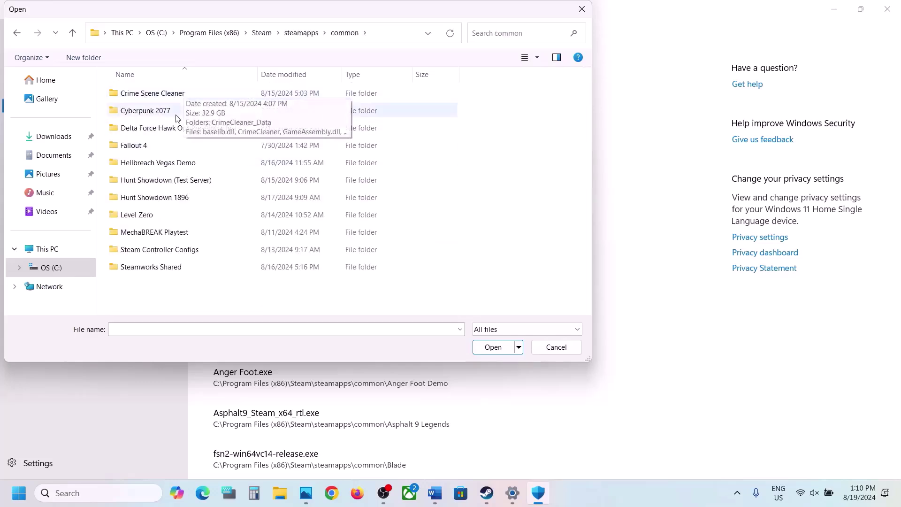
Add DeltaForceClient from the Game folder of Delta Force Hawk Ops Pre-Alpha Test as an allowed app
double_click(160, 129)
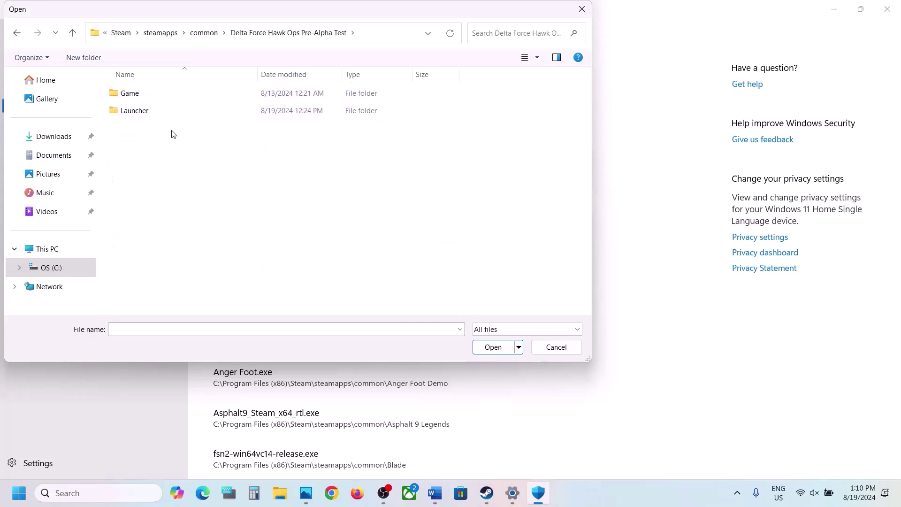
double_click(136, 96)
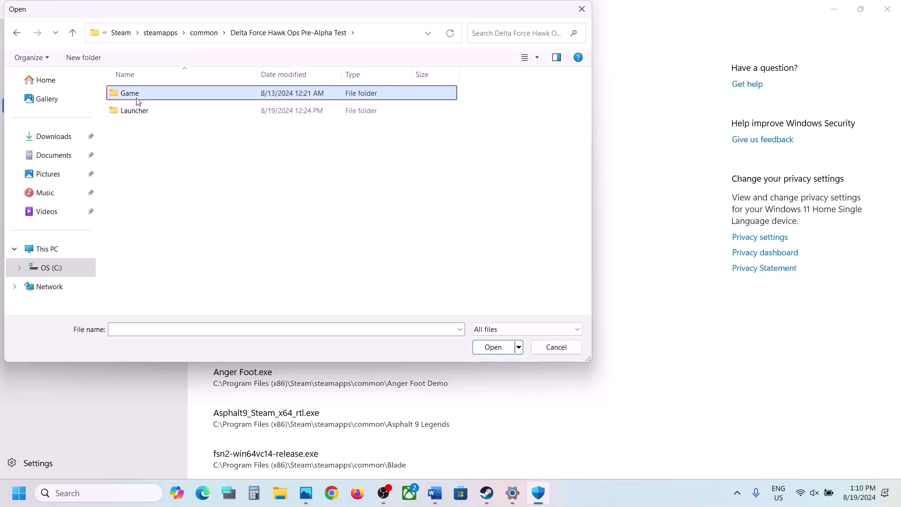
left_click(150, 128)
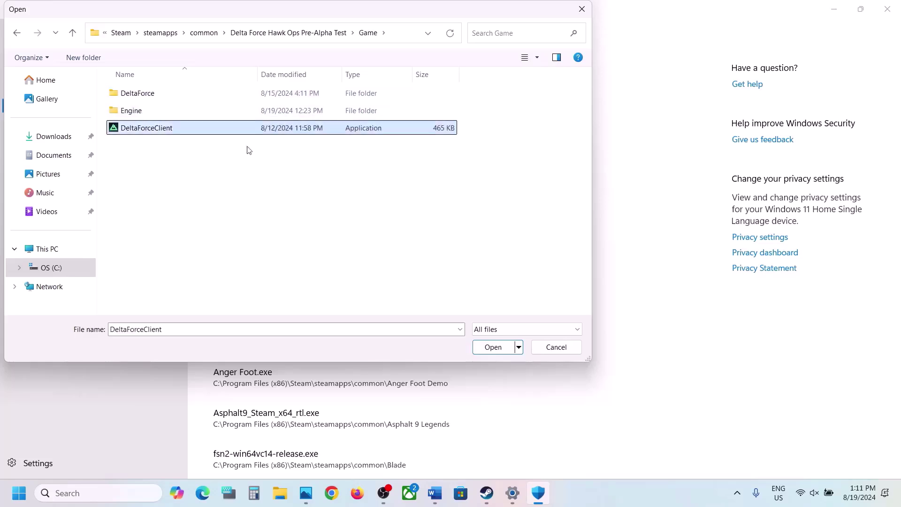
left_click(493, 347)
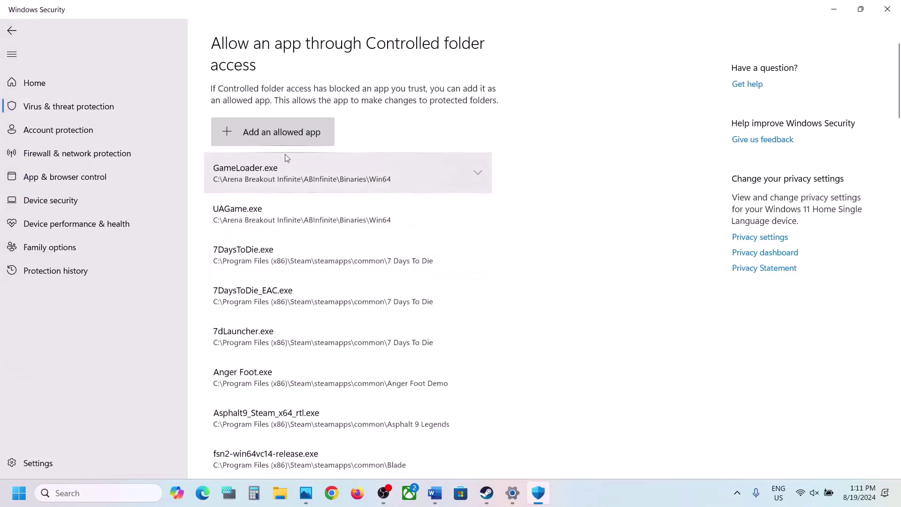
Add DeltaForceClient-Win64-Shipping from the game's DeltaForce\Binaries\Win64 folder as an allowed app for Controlled folder access
left_click(274, 140)
left_click(263, 178)
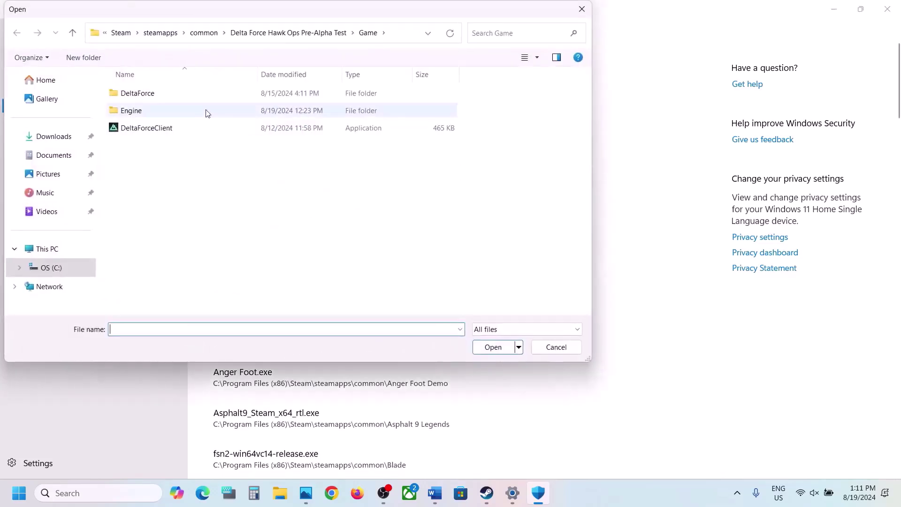
left_click(135, 95)
double_click(136, 95)
double_click(148, 95)
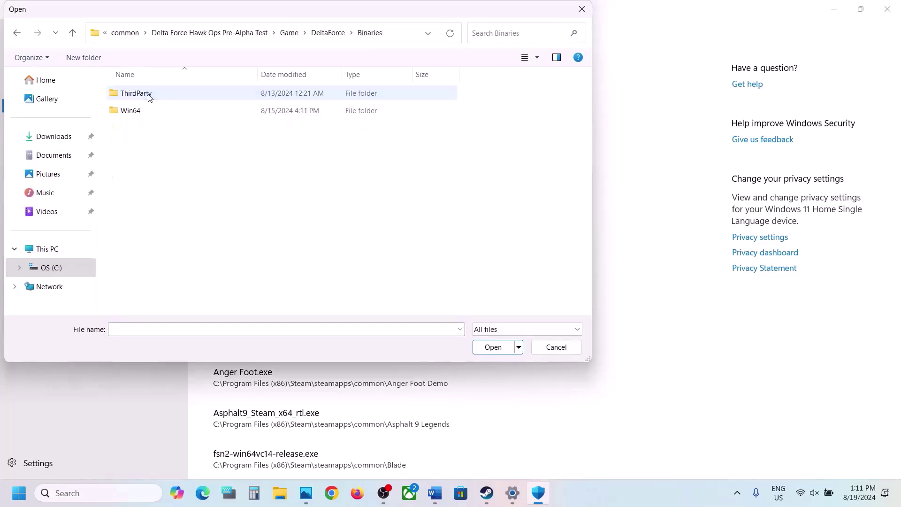
double_click(141, 111)
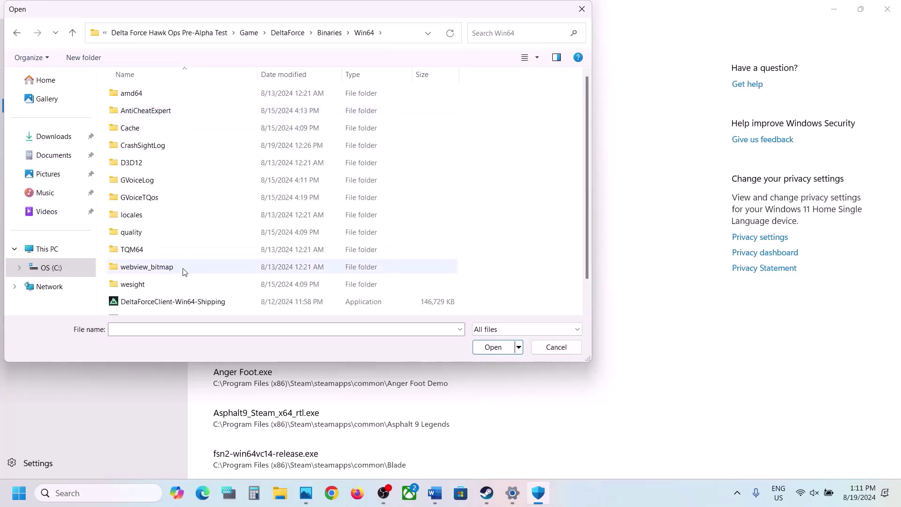
scroll(183, 269, "down", 1)
left_click(172, 274)
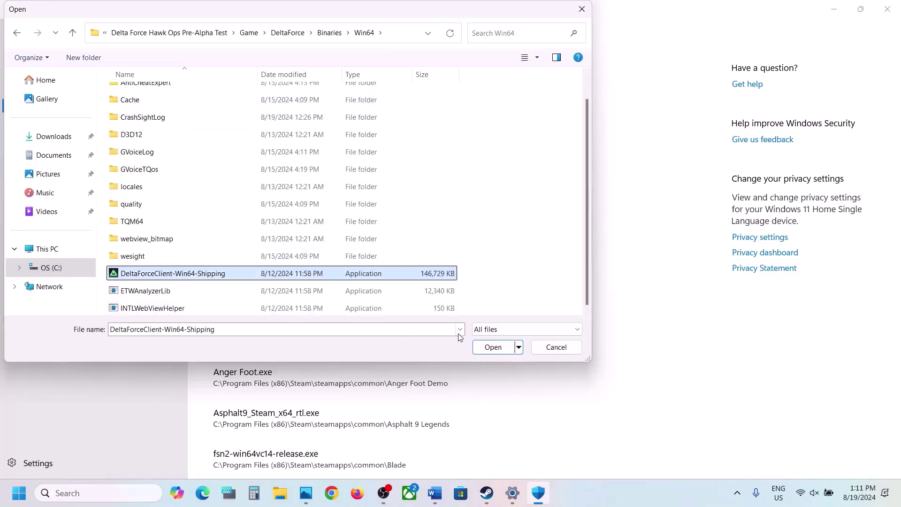
left_click(493, 348)
Add df_launcher_global from the Launcher folder of Delta Force Hawk Ops Pre-Alpha Test as an allowed app
left_click(266, 131)
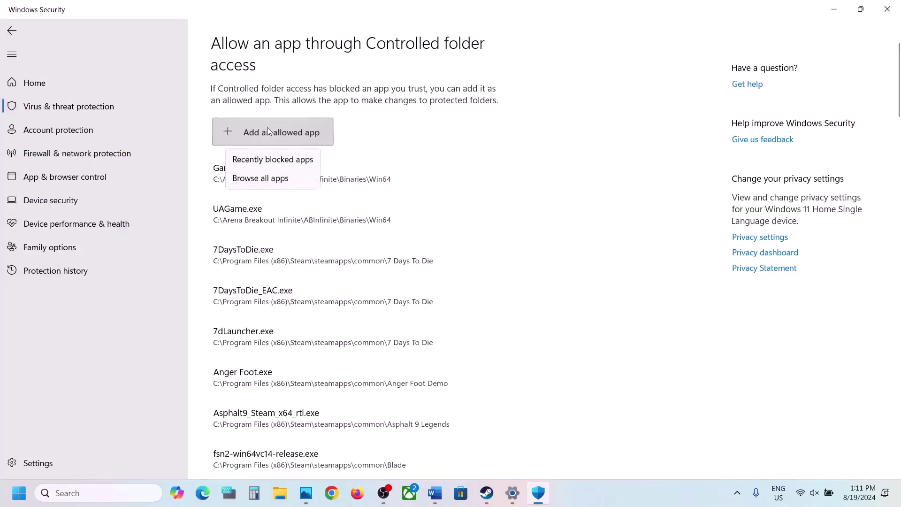
left_click(261, 178)
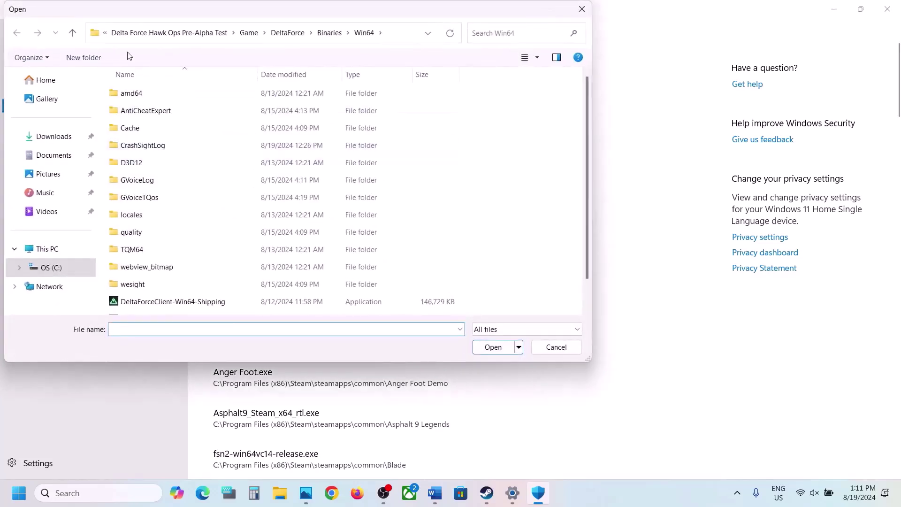
scroll(155, 145, "down", 1)
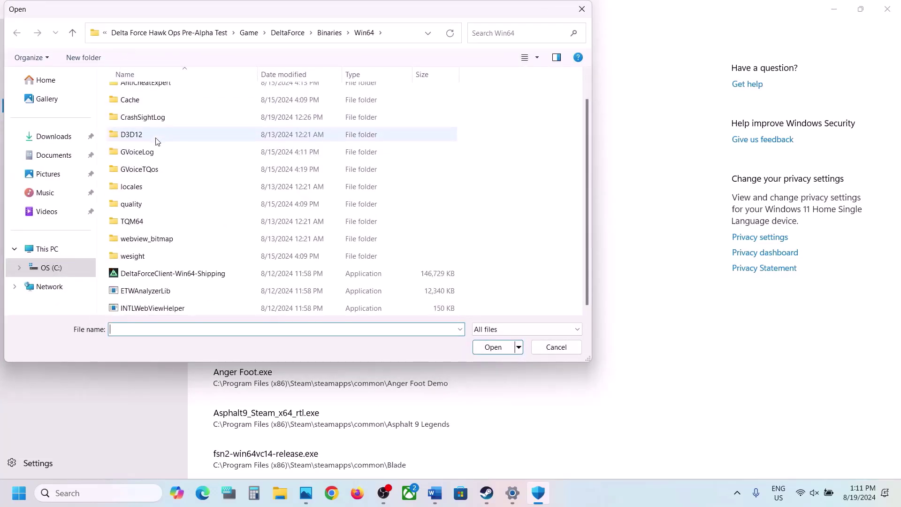
left_click(72, 33)
left_click(71, 33)
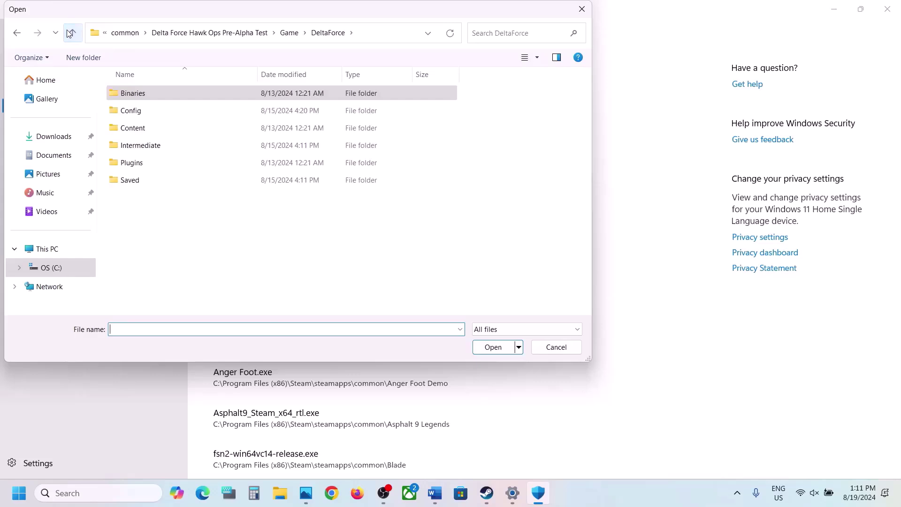
left_click(71, 32)
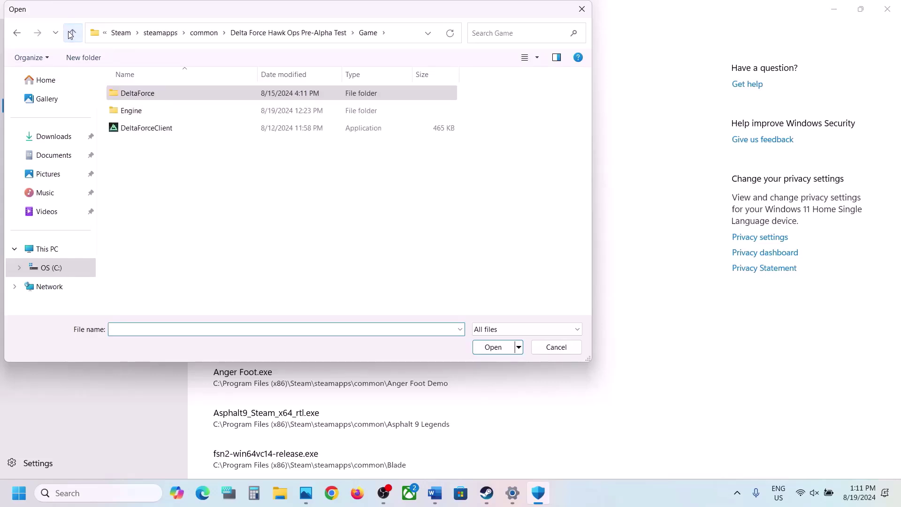
left_click(71, 33)
double_click(141, 112)
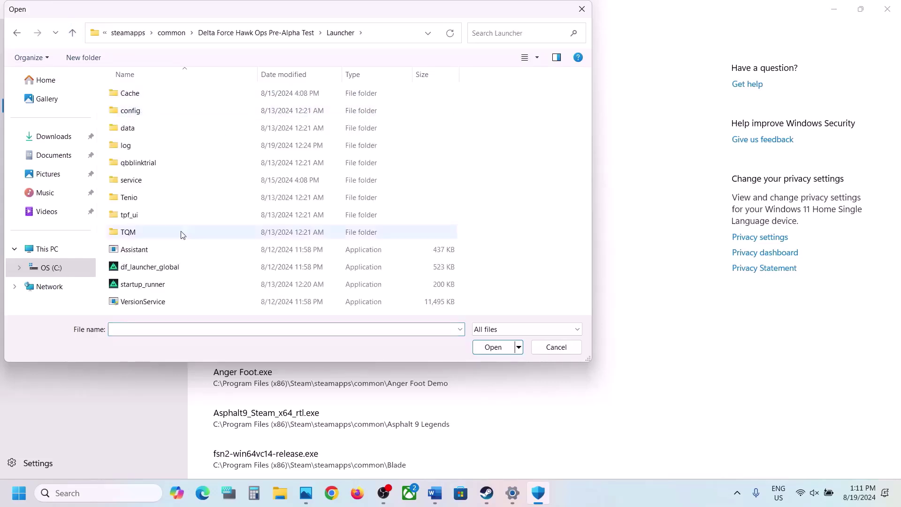
left_click(161, 266)
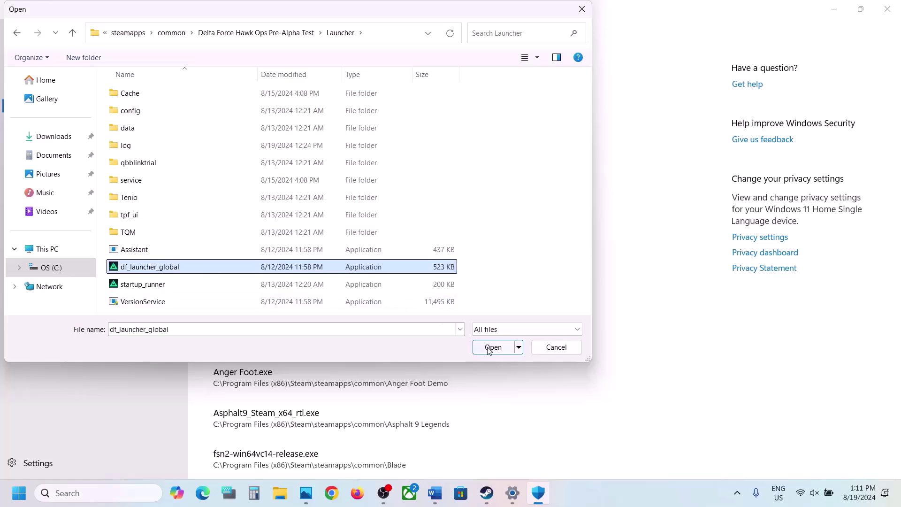
left_click(507, 348)
Add startup_runner from the same Launcher folder as an allowed app
left_click(269, 139)
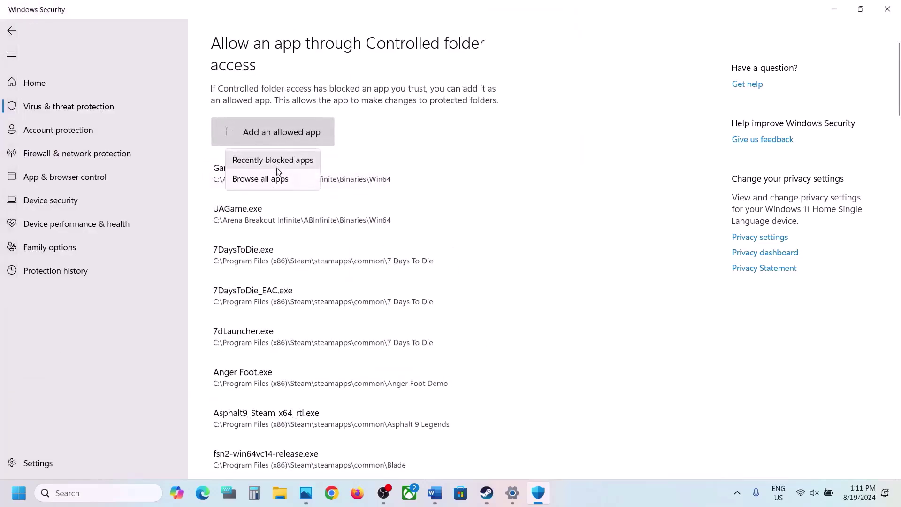
left_click(271, 178)
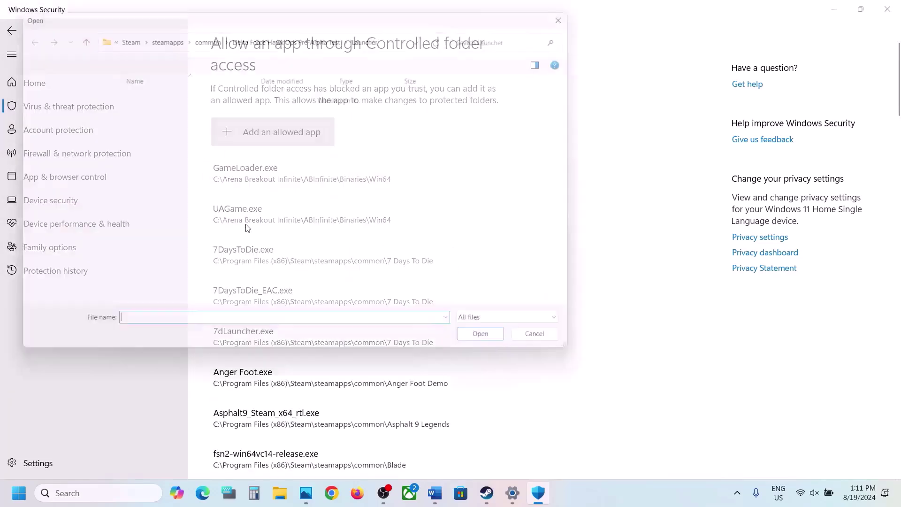
left_click(146, 281)
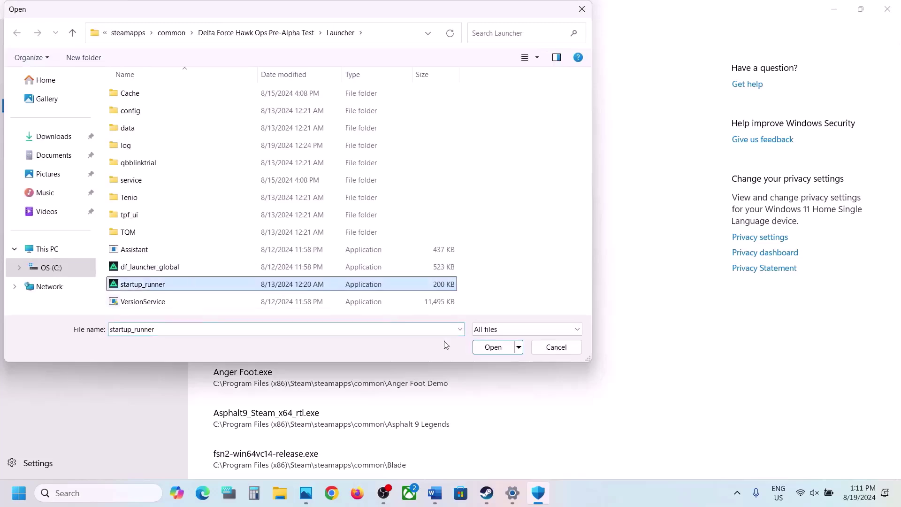
left_click(496, 350)
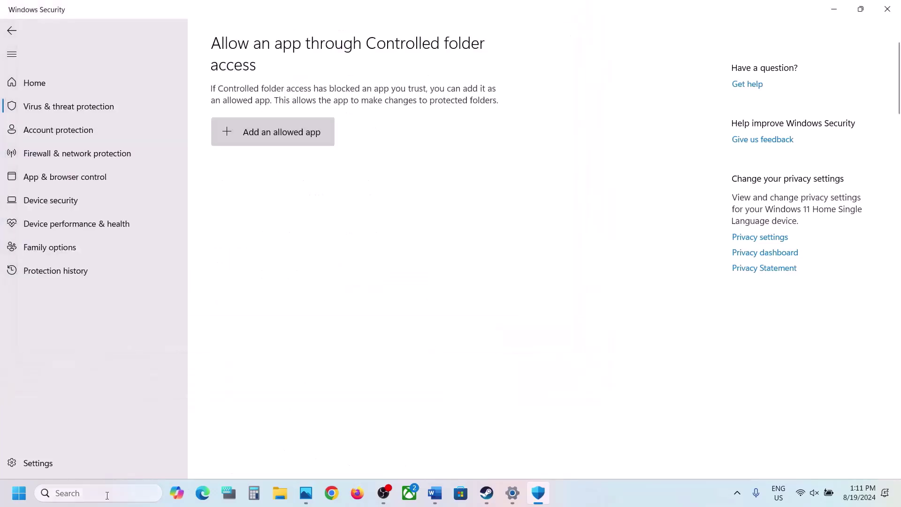
Open Windows Defender Firewall's list of allowed apps in Control Panel and unlock its settings for changes
left_click(91, 489)
type("control")
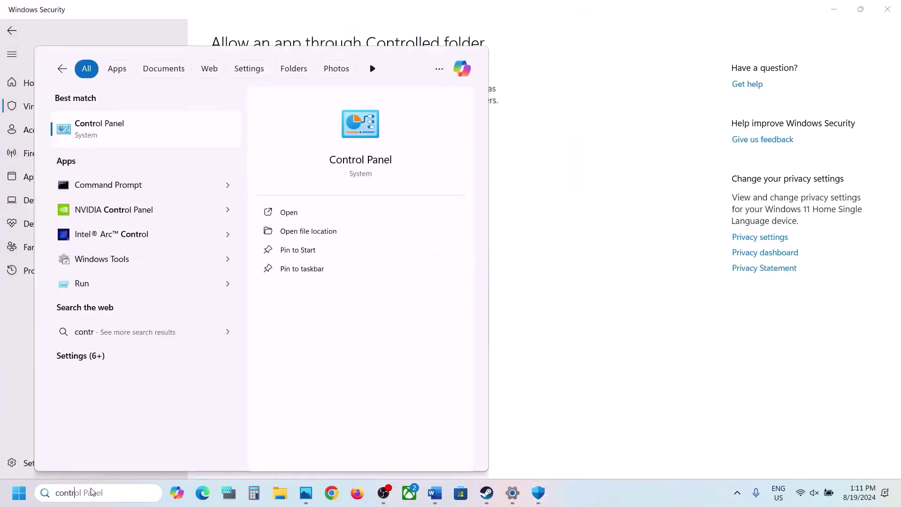
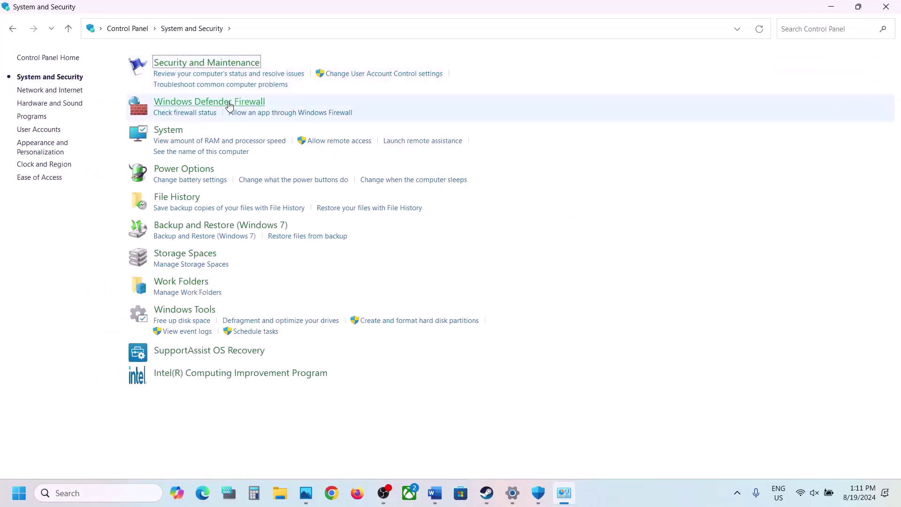
left_click(230, 106)
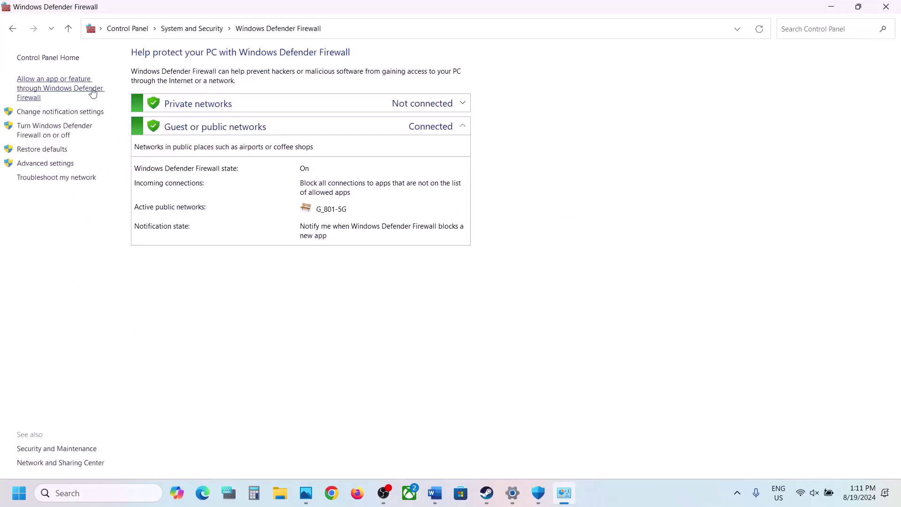
left_click(61, 92)
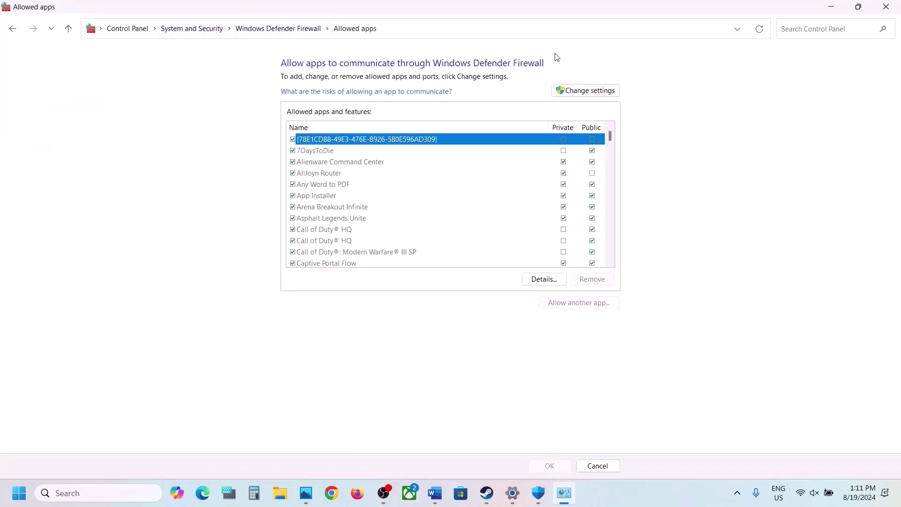
left_click(575, 95)
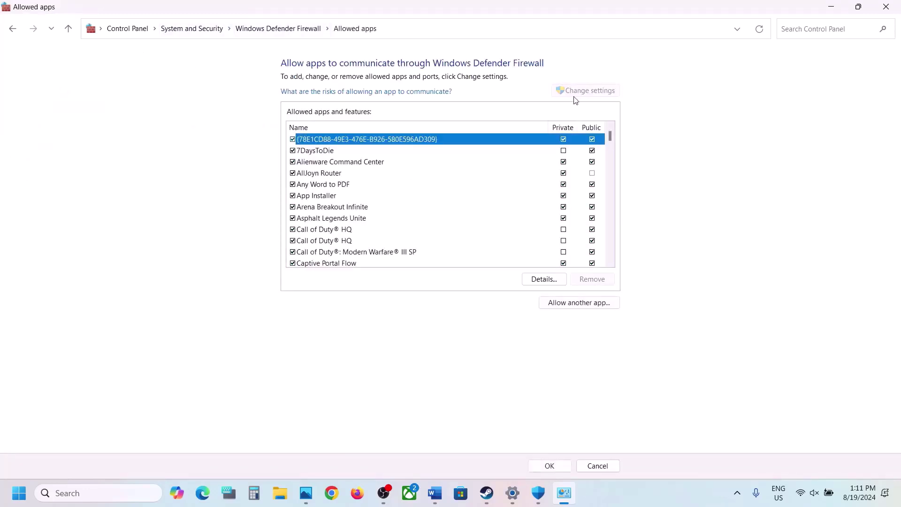
Start allowing another app through the firewall by browsing to C:\Program Files (x86)\Steam\steamapps\common
left_click(577, 307)
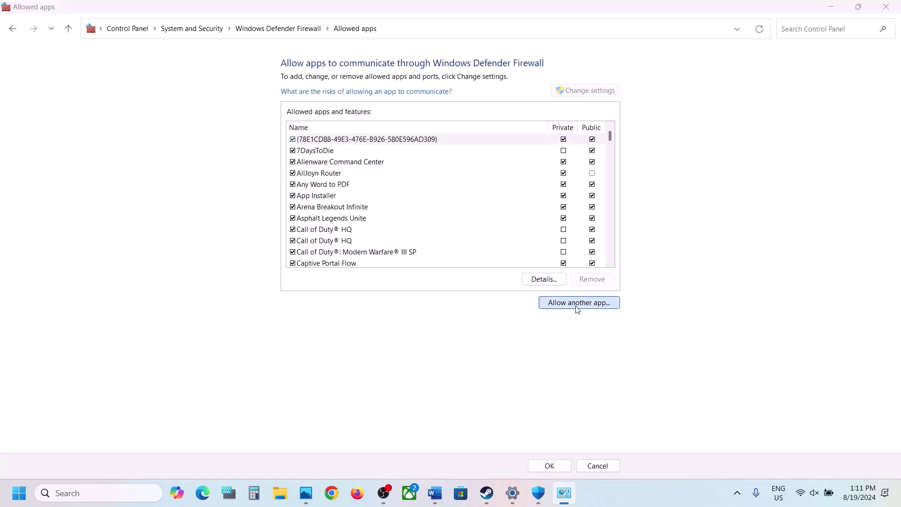
left_click(528, 302)
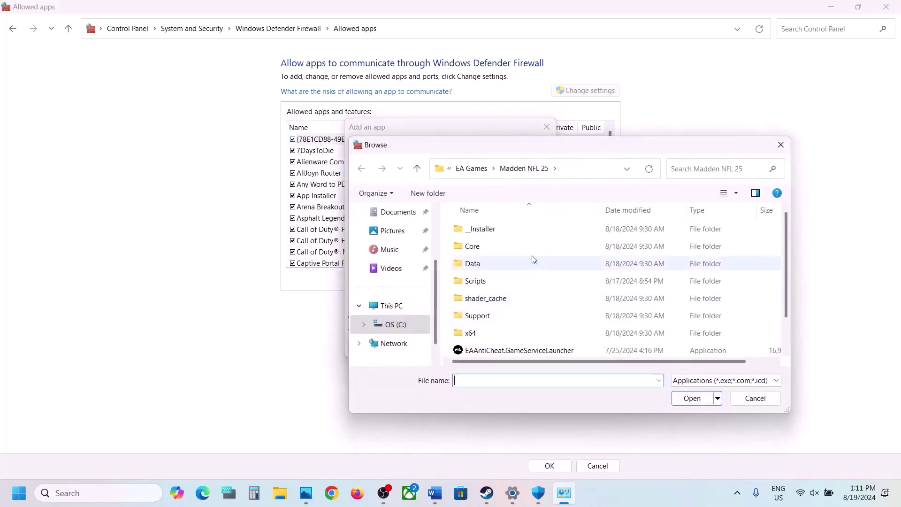
left_click(397, 308)
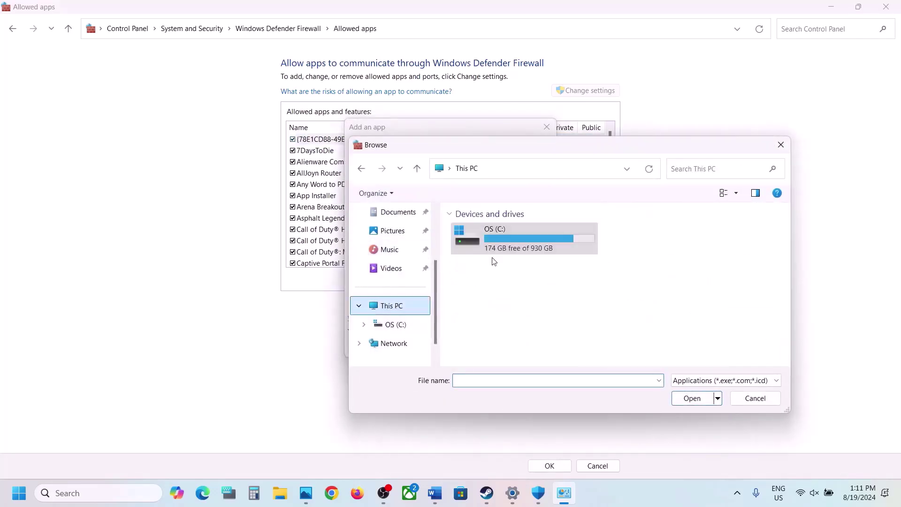
double_click(517, 238)
scroll(514, 249, "down", 5)
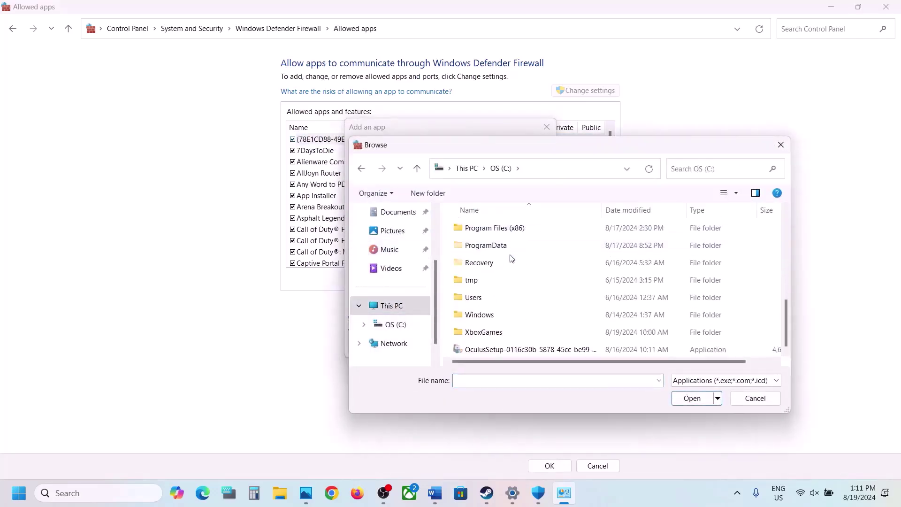
double_click(509, 231)
scroll(501, 268, "down", 3)
scroll(501, 268, "down", 4)
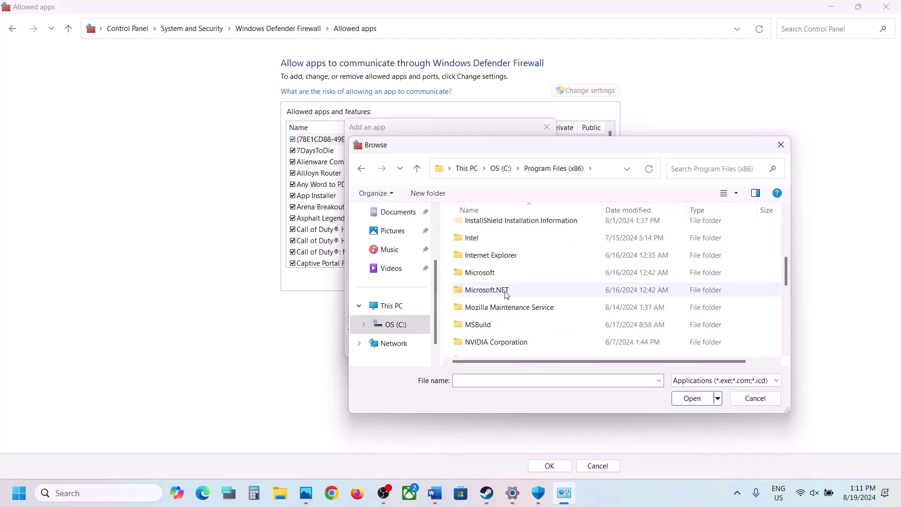
double_click(475, 332)
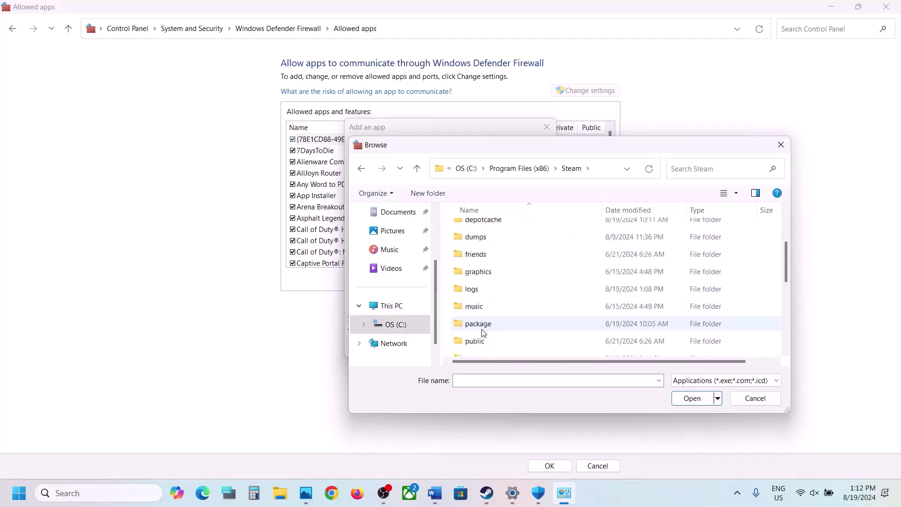
scroll(511, 332, "down", 3)
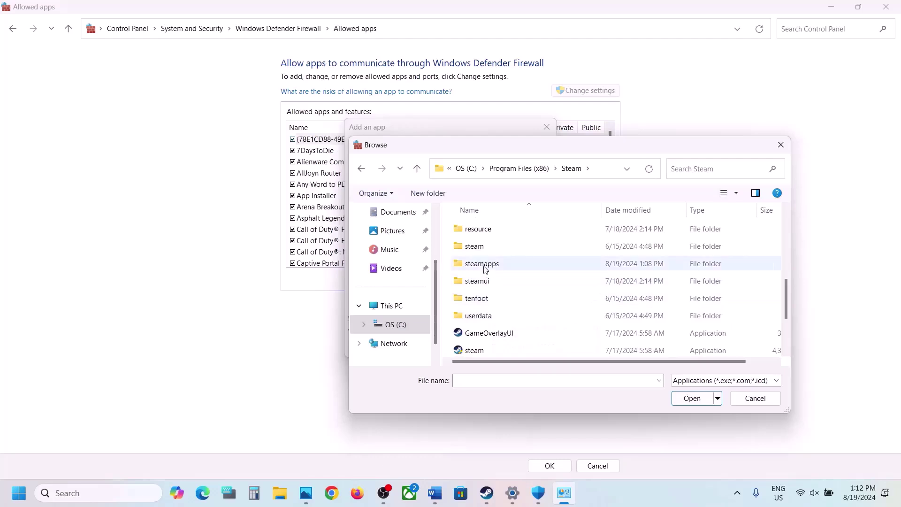
double_click(483, 264)
double_click(492, 230)
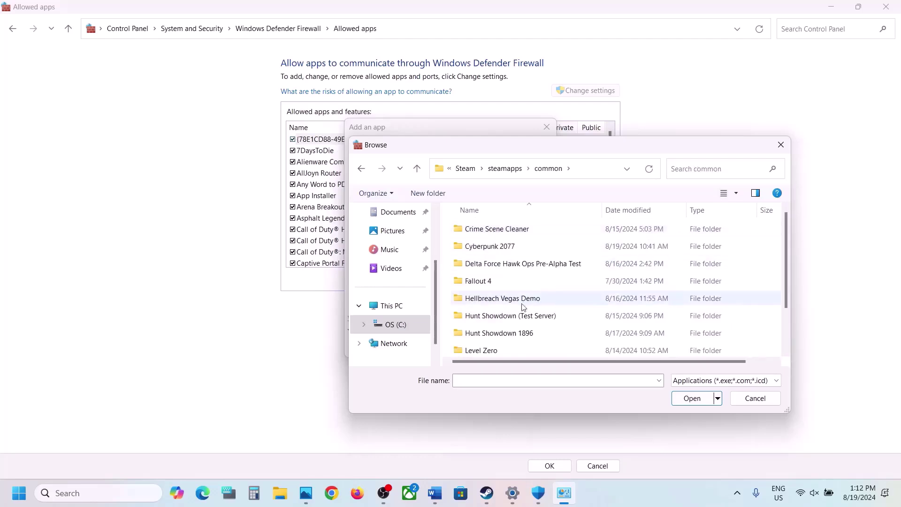
Add DeltaForceClient from the Game folder of Delta Force Hawk Ops Pre-Alpha Test to the firewall's allowed apps
left_click(524, 270)
double_click(524, 270)
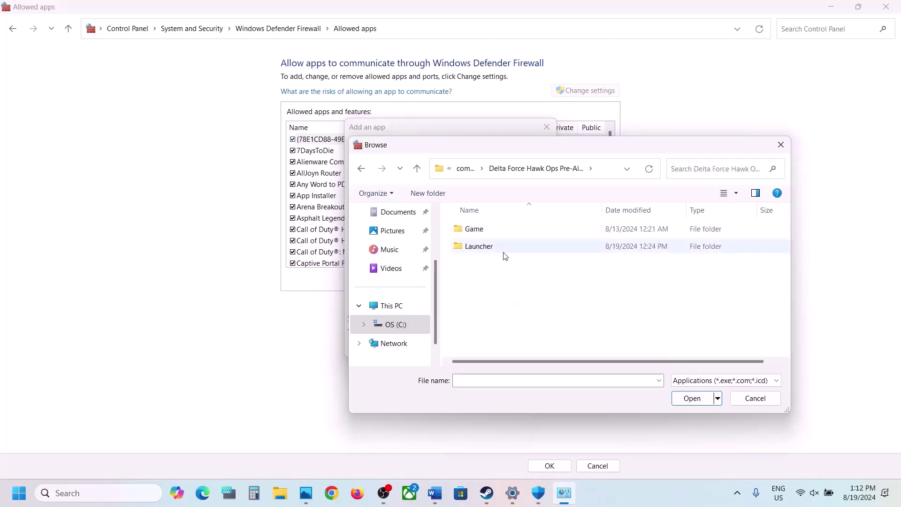
double_click(480, 232)
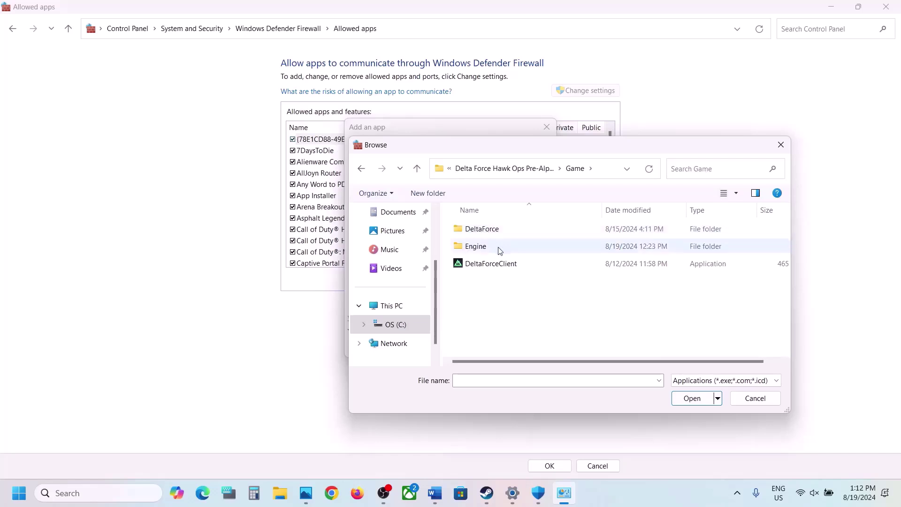
left_click(488, 264)
left_click(692, 399)
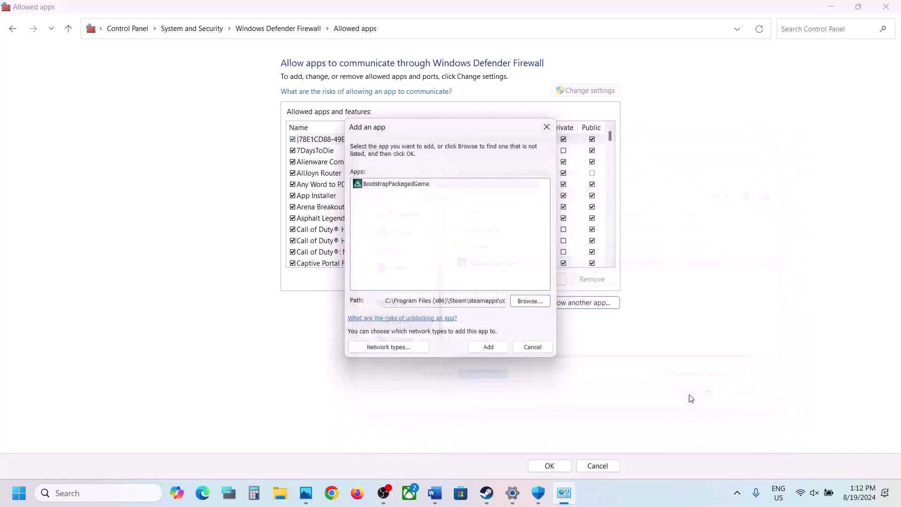
left_click(489, 348)
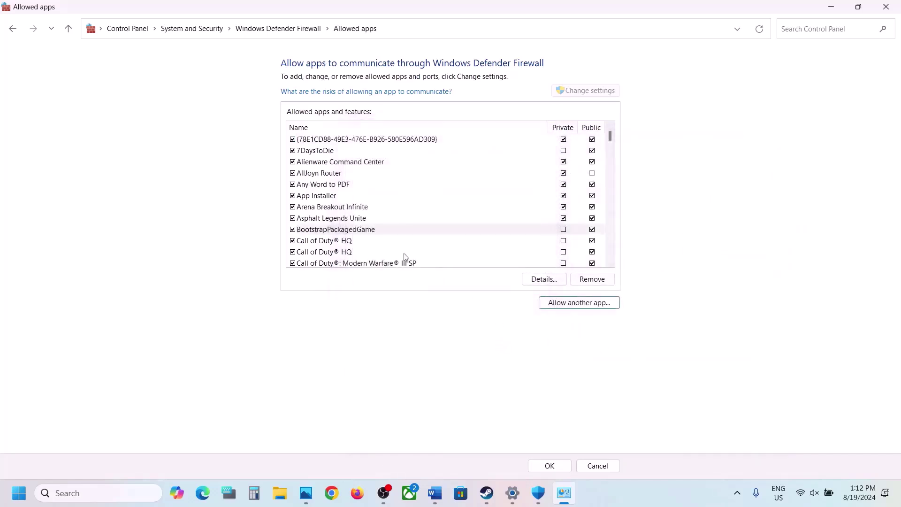
Add DeltaForceClient-Win64-Shipping from the game's DeltaForce\Binaries\Win64 folder to the firewall's allowed apps
left_click(579, 303)
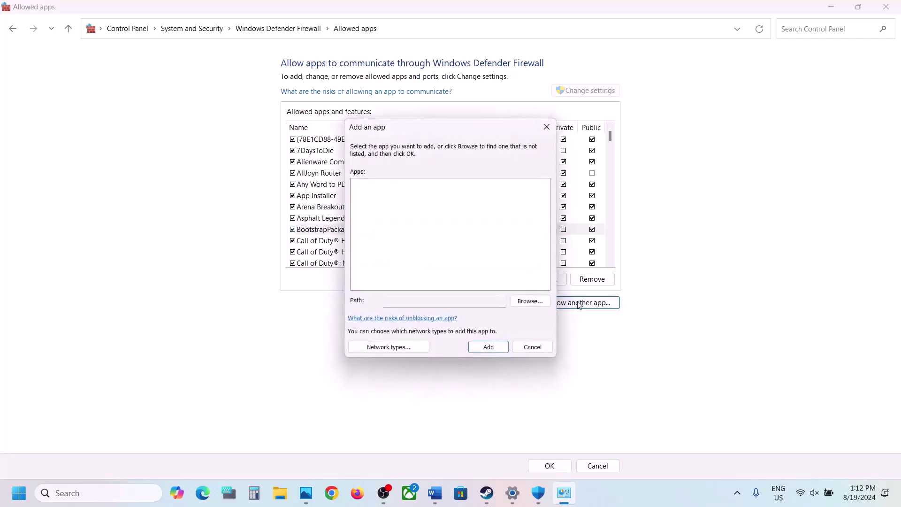
left_click(530, 301)
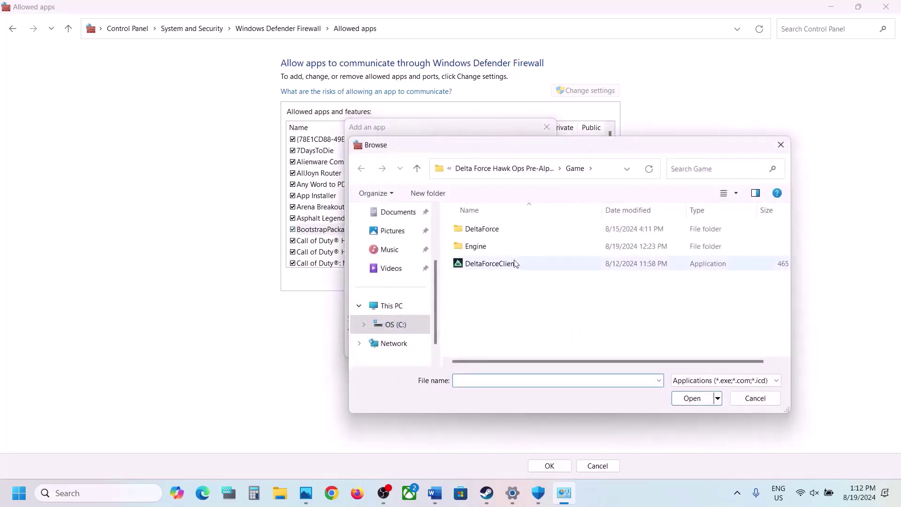
left_click(422, 173)
double_click(494, 231)
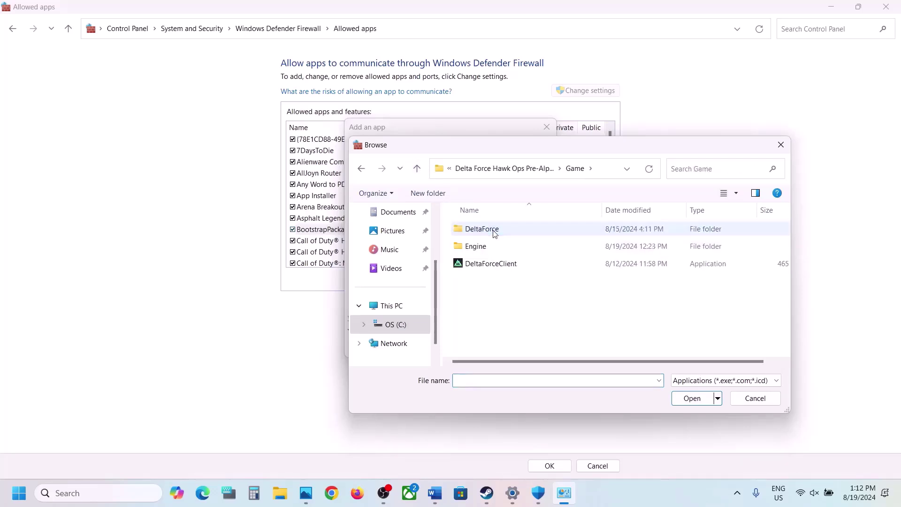
left_click(499, 270)
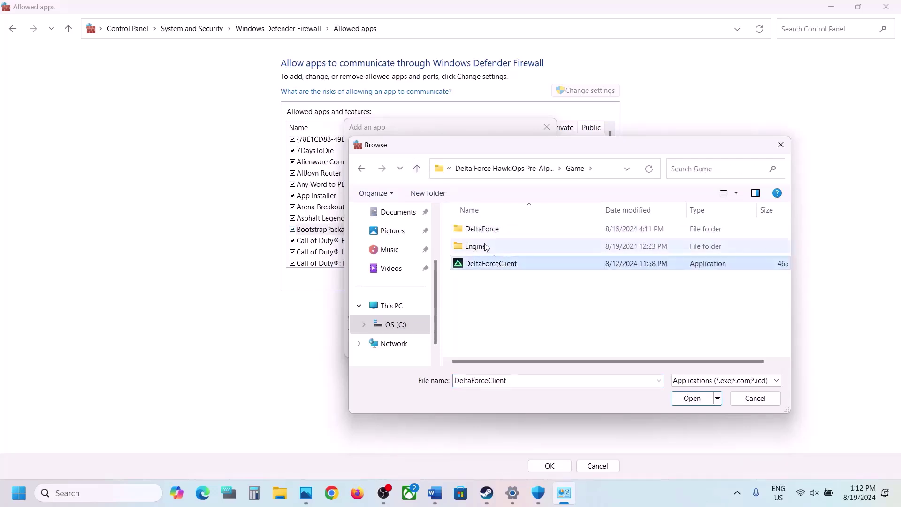
double_click(482, 229)
double_click(479, 232)
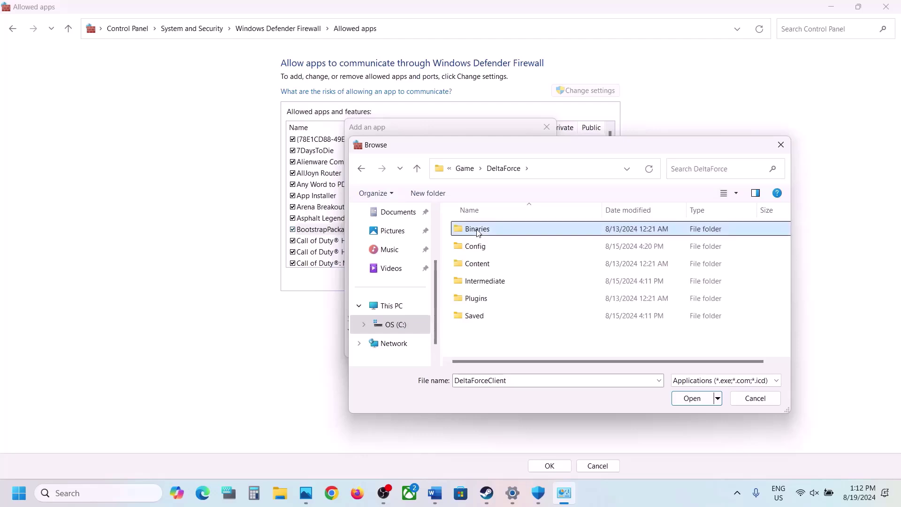
double_click(475, 246)
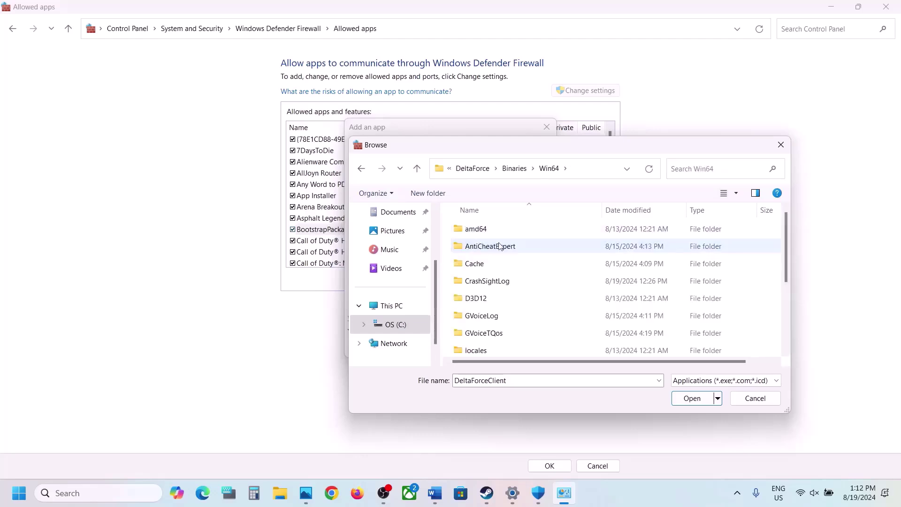
scroll(513, 261, "down", 3)
left_click(508, 315)
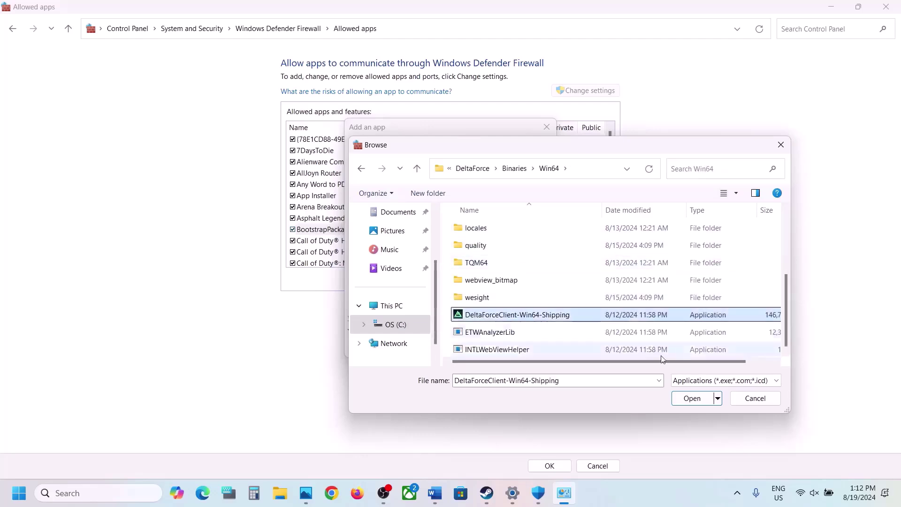
left_click(692, 398)
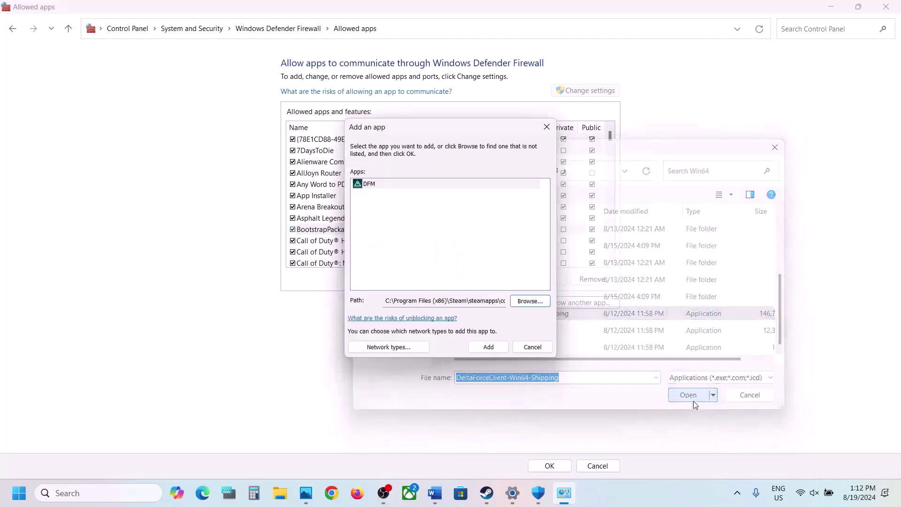
left_click(489, 346)
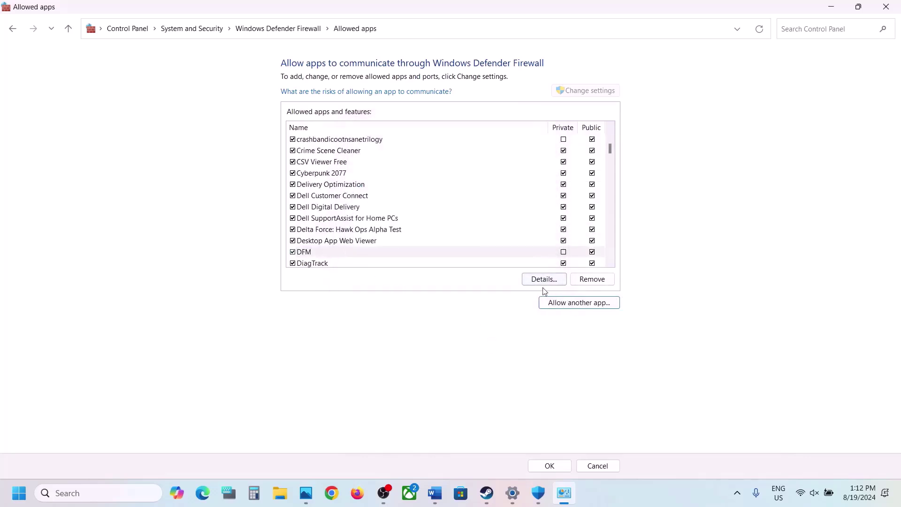
Add df_launcher_global from the Launcher folder of Delta Force Hawk Ops Pre-Alpha Test to the firewall's allowed apps
left_click(576, 303)
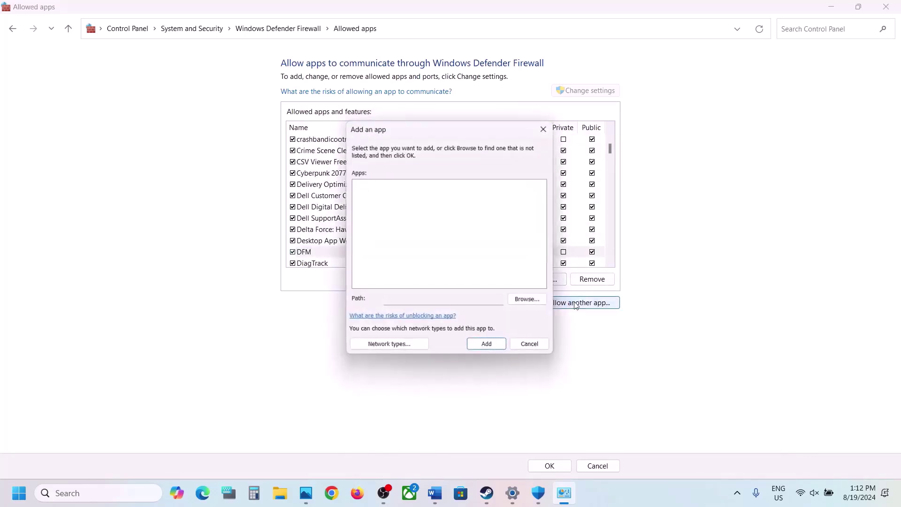
left_click(543, 301)
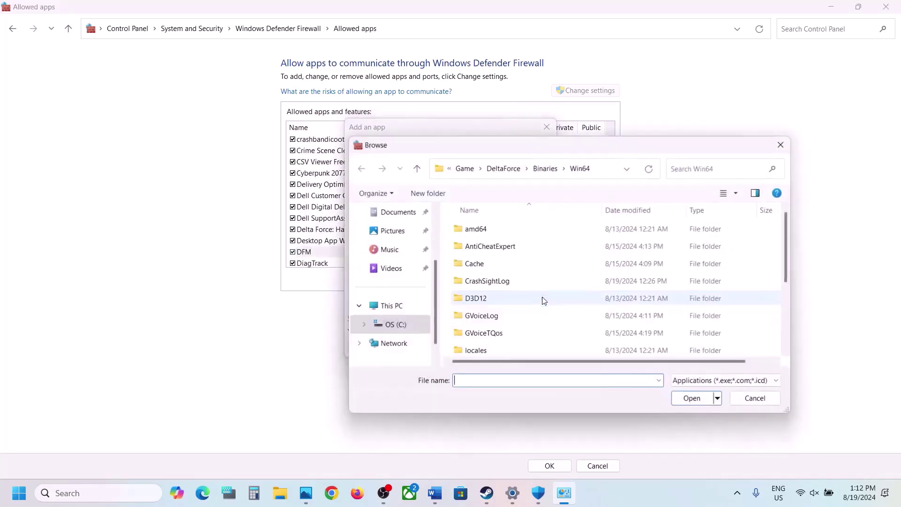
left_click(420, 169)
left_click(420, 169)
left_click(421, 169)
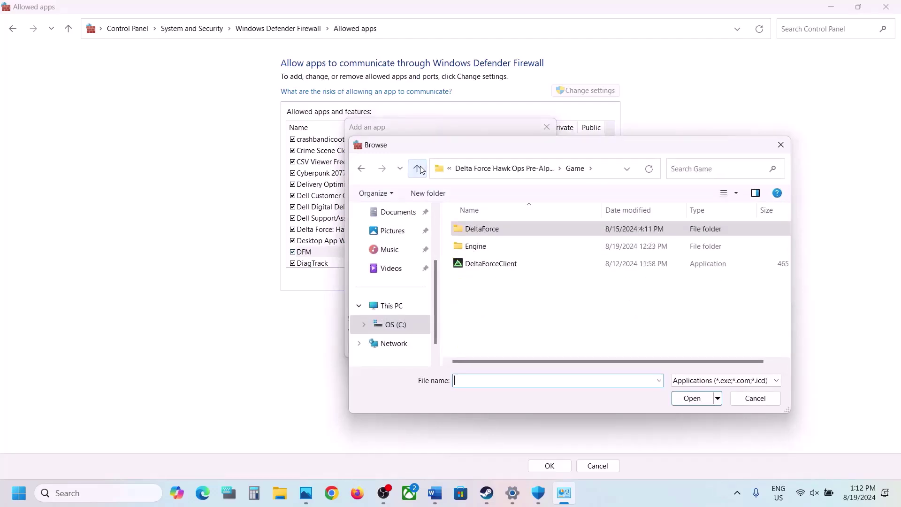
left_click(421, 168)
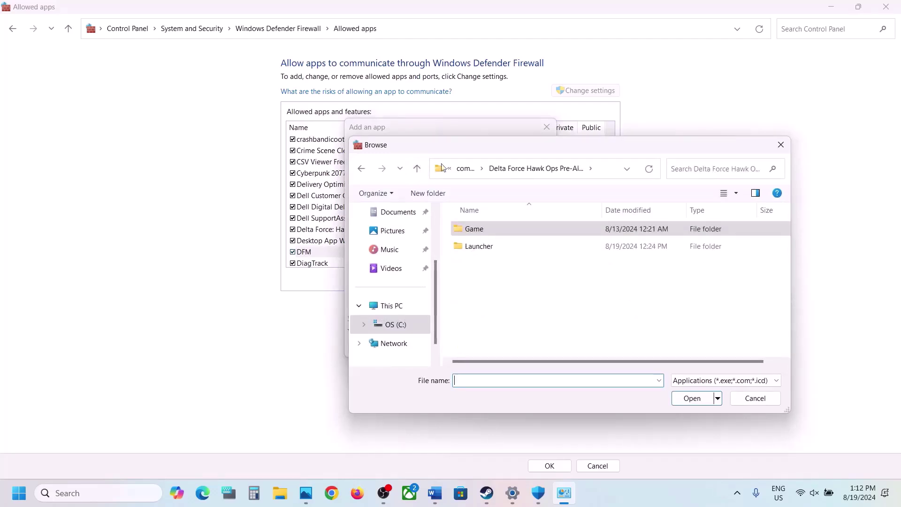
double_click(488, 246)
scroll(505, 305, "down", 2)
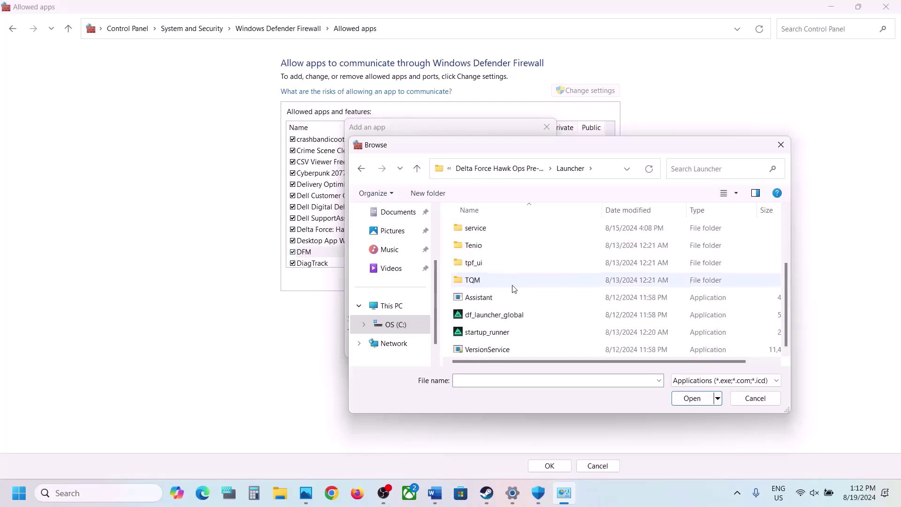
left_click(502, 317)
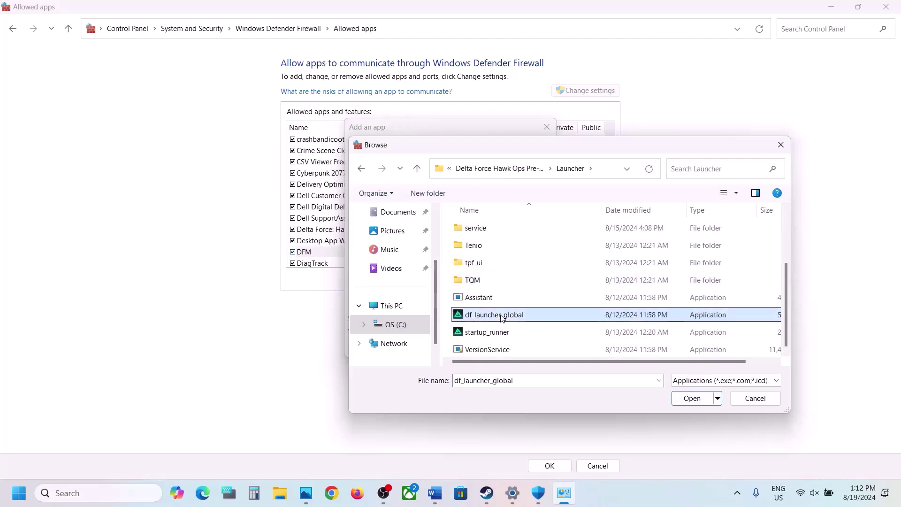
left_click(703, 400)
left_click(488, 347)
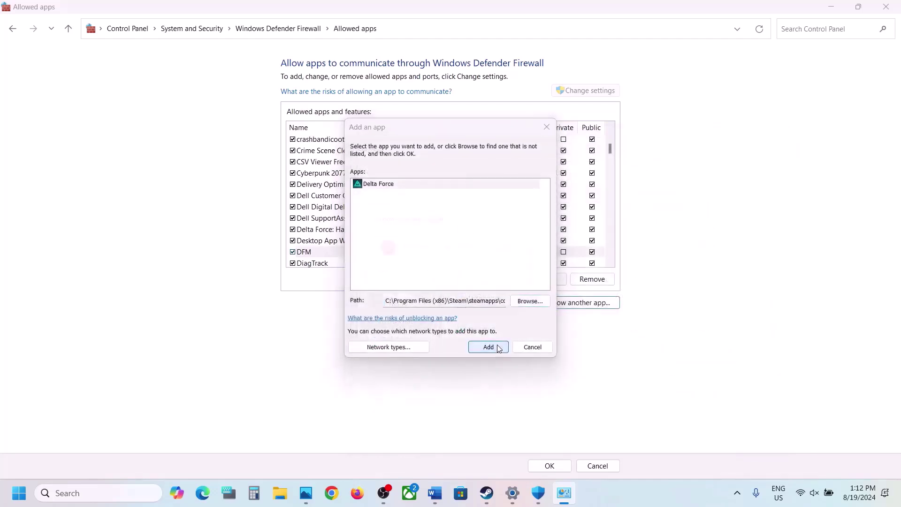
Add startup_runner from the Launcher folder to the firewall's allowed apps
left_click(527, 288)
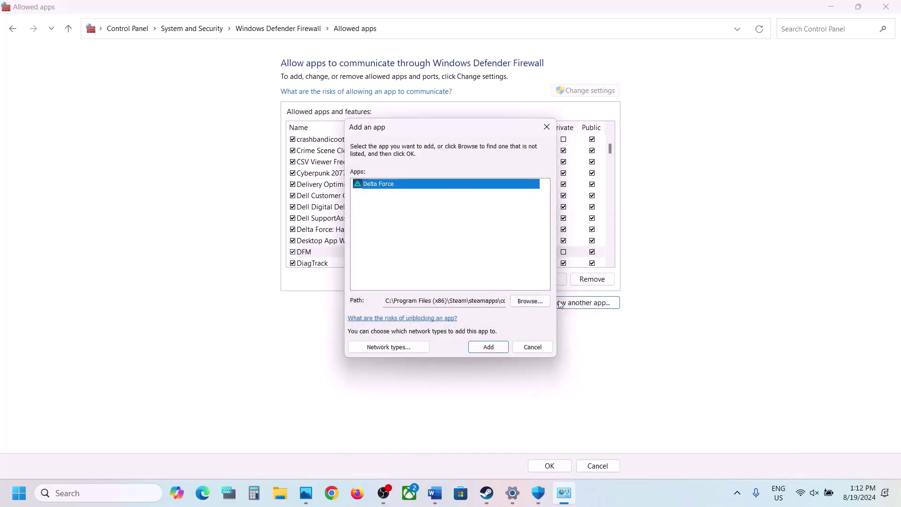
left_click(530, 301)
scroll(538, 314, "down", 2)
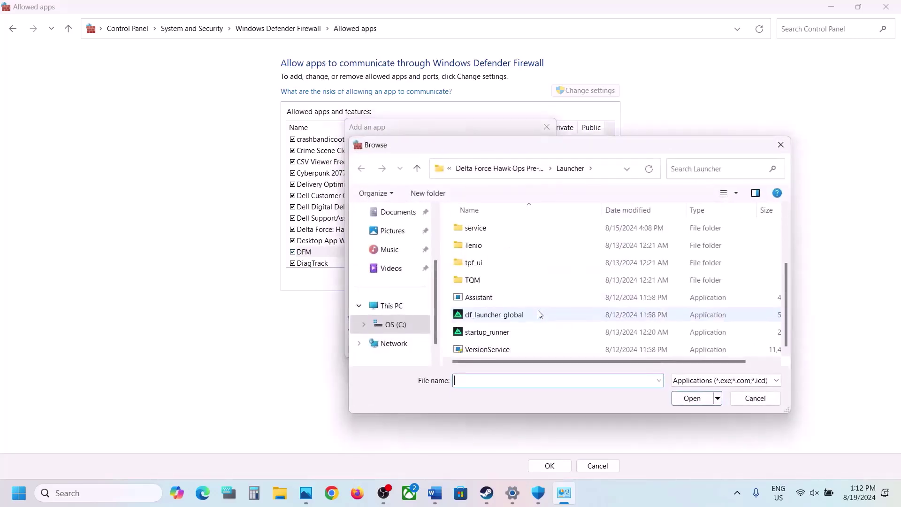
left_click(515, 334)
left_click(686, 397)
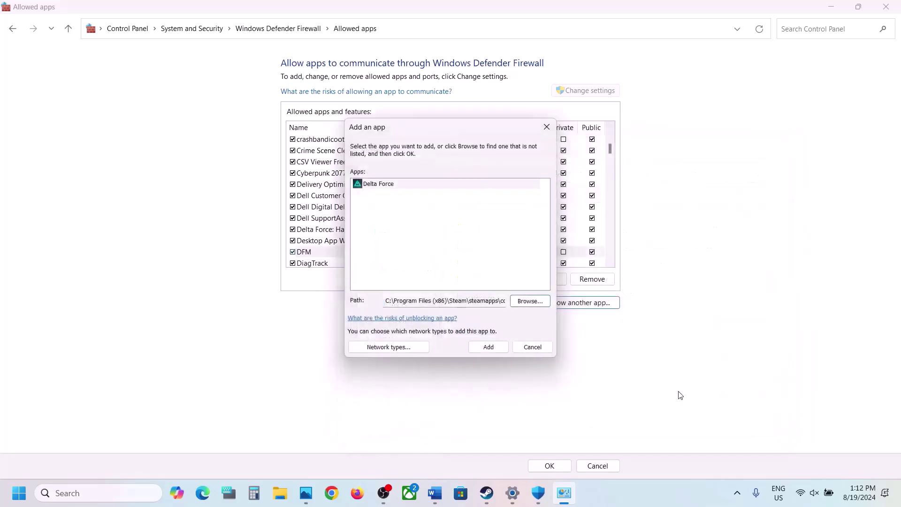
left_click(489, 348)
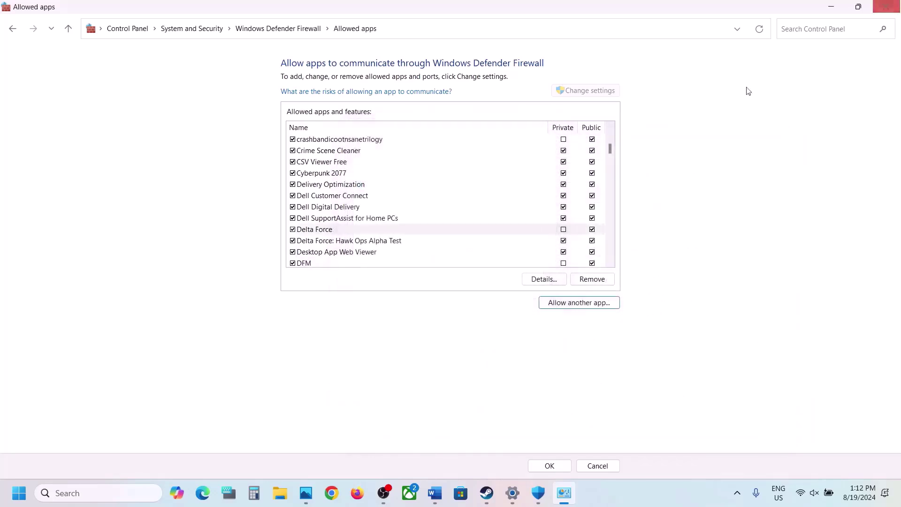
Save the firewall's allowed apps list and close the Control Panel, Windows Security and Settings windows
left_click(556, 466)
left_click(888, 9)
left_click(888, 9)
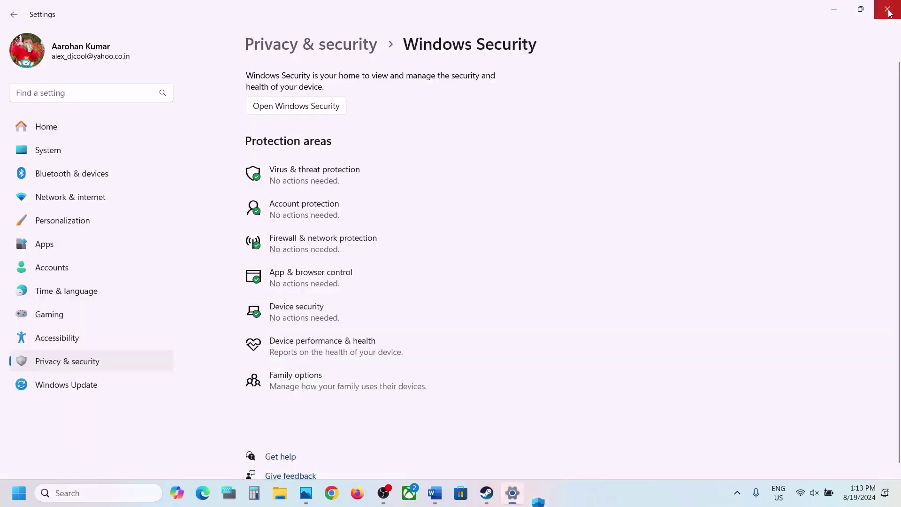
left_click(888, 9)
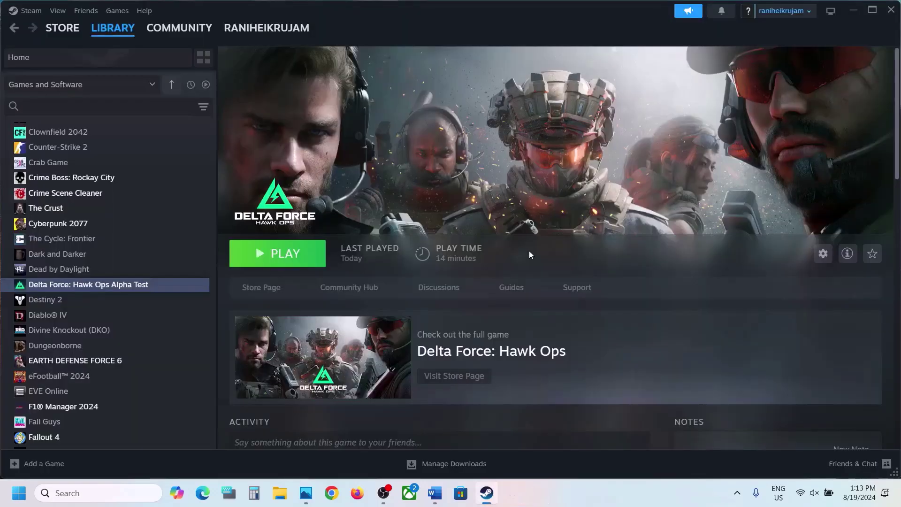
Switch to the Word troubleshooting document and highlight "Run the game as an administrator" in Step 4
left_click(436, 493)
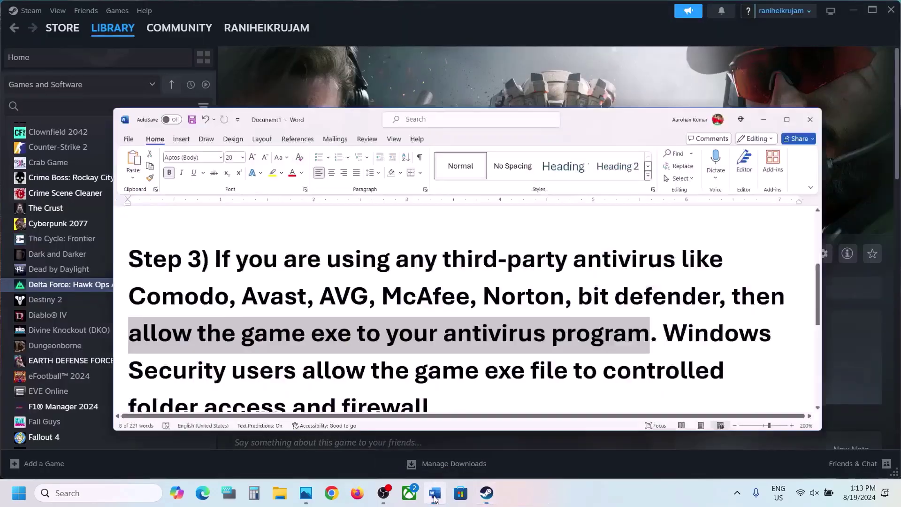
scroll(405, 356, "down", 1)
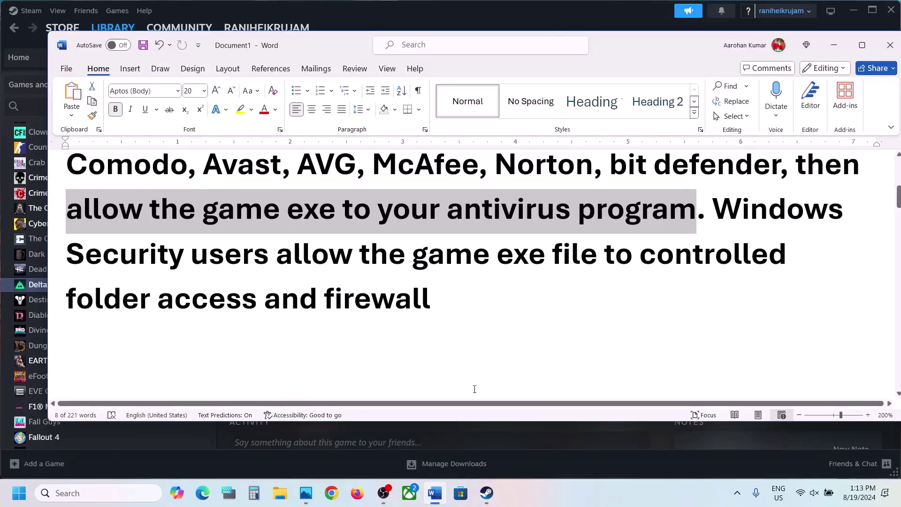
left_click(611, 493)
scroll(474, 328, "down", 3)
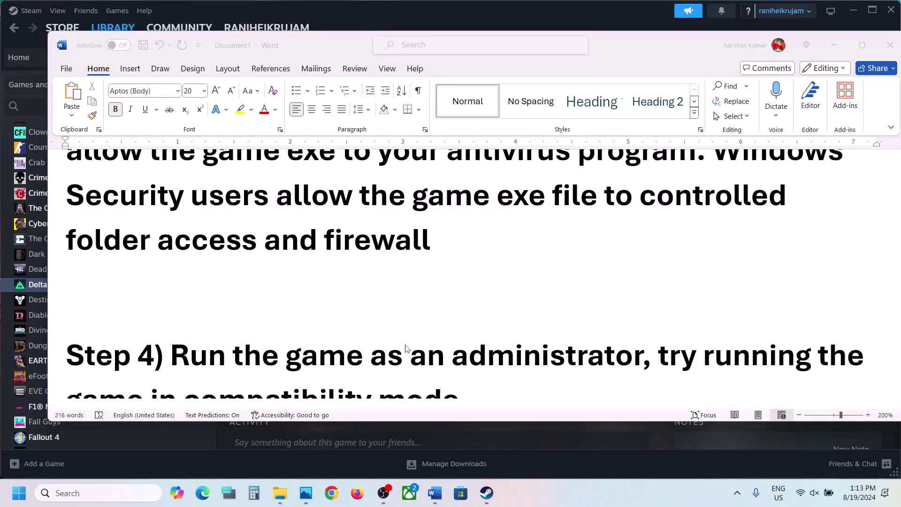
scroll(383, 338, "down", 3)
left_click(180, 284)
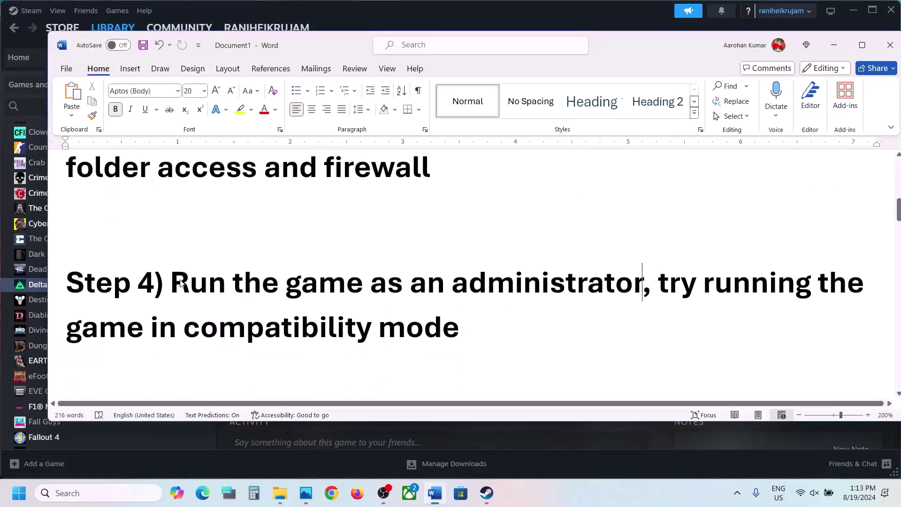
left_click_drag(174, 282, 642, 287)
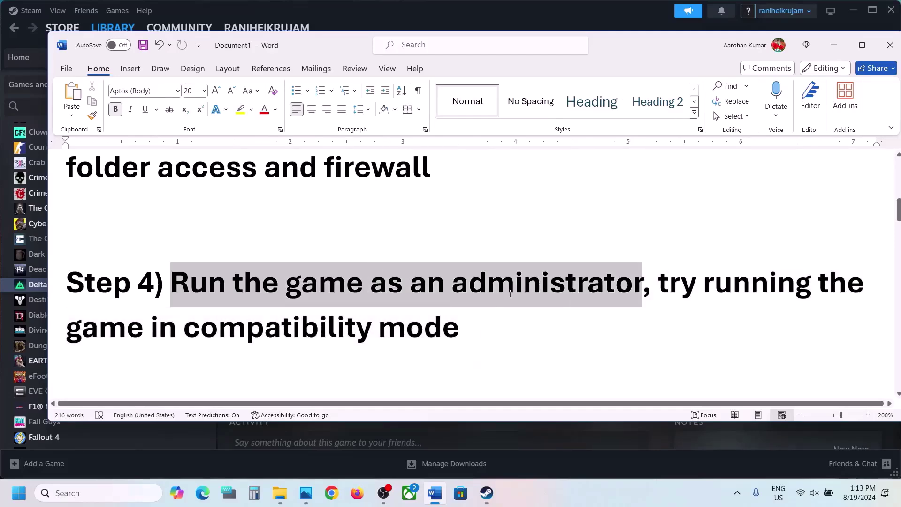
Return to Steam, browse the local files of Delta Force: Hawk Ops Alpha Test and open its Game folder
left_click(834, 45)
right_click(113, 286)
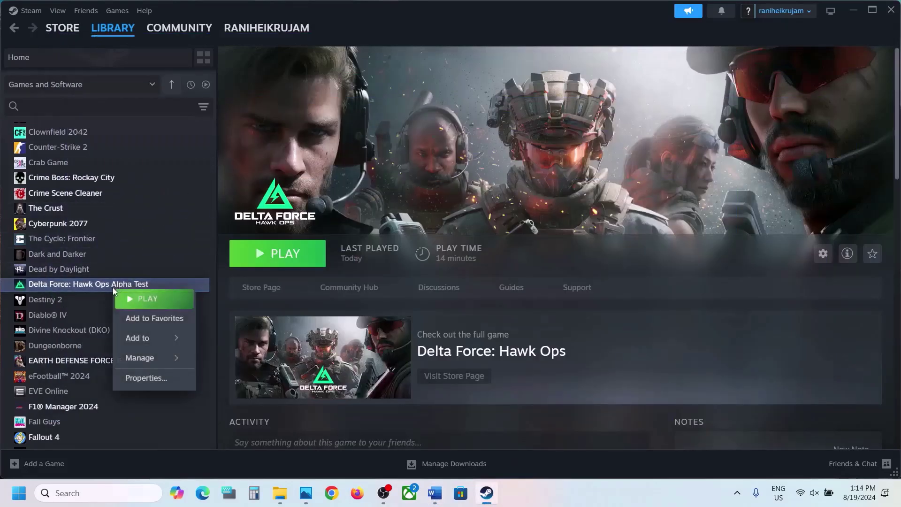
mouse_move(155, 357)
left_click(239, 376)
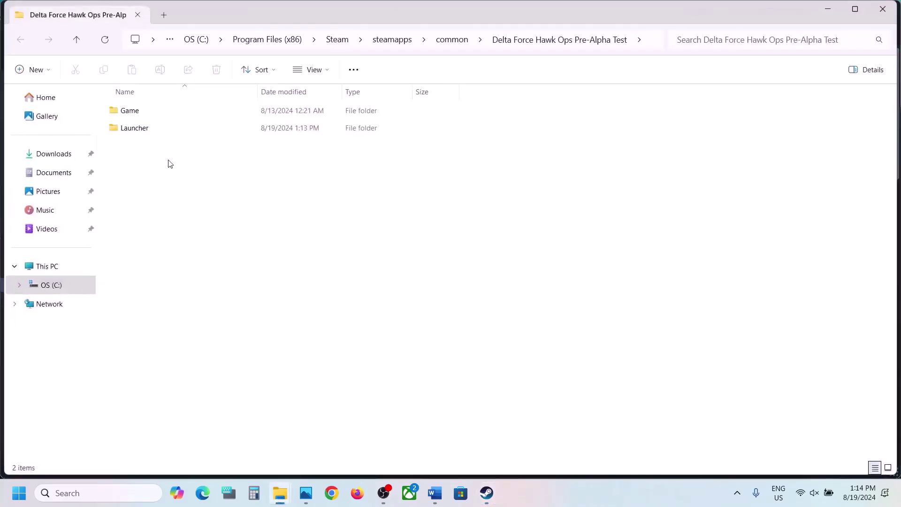
left_click(144, 112)
double_click(144, 112)
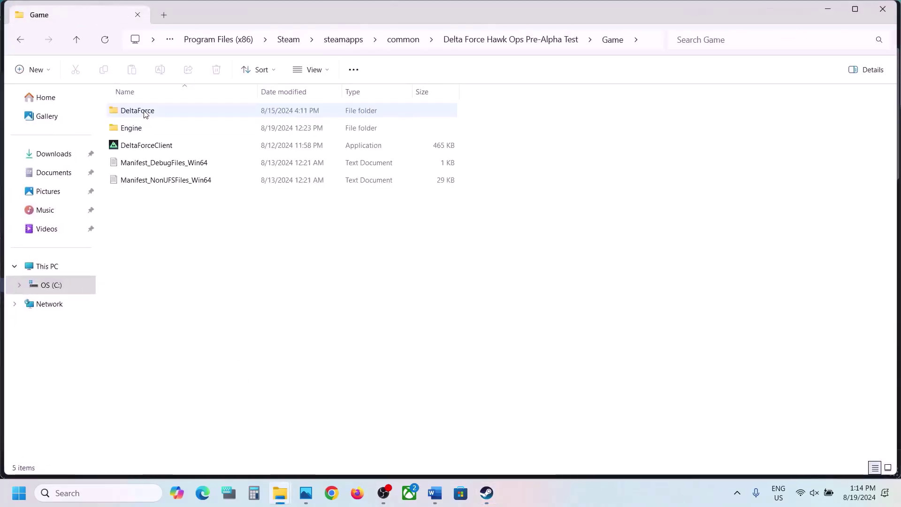
Apply the Run this program as an administrator compatibility setting for DeltaForceClient and switch back to Steam
right_click(152, 144)
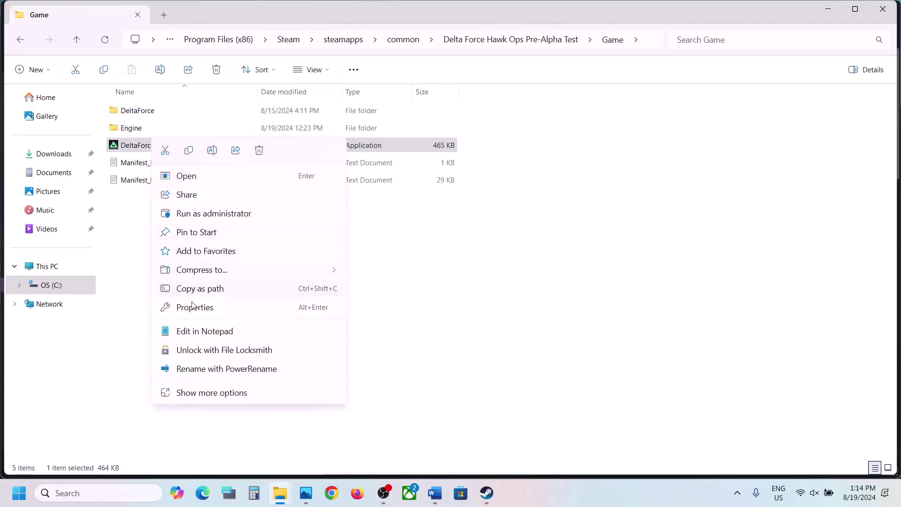
left_click(193, 308)
left_click(221, 173)
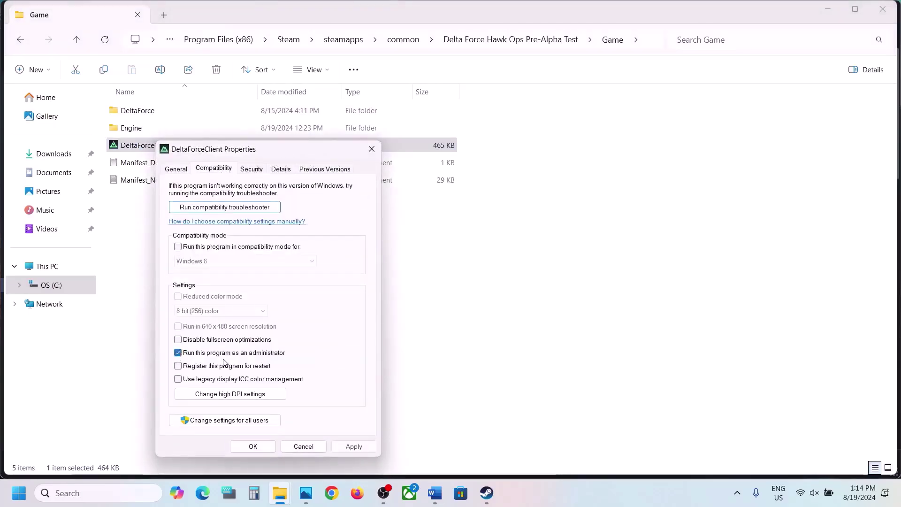
left_click(348, 447)
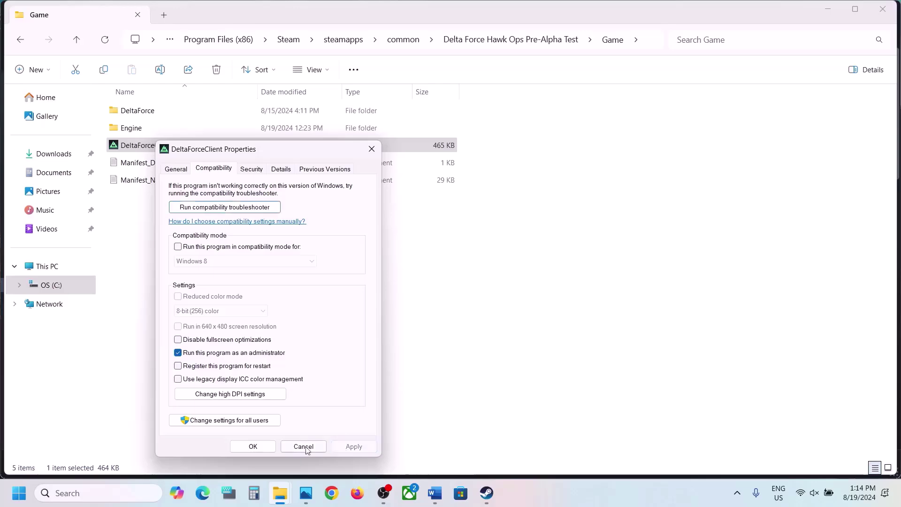
left_click(266, 449)
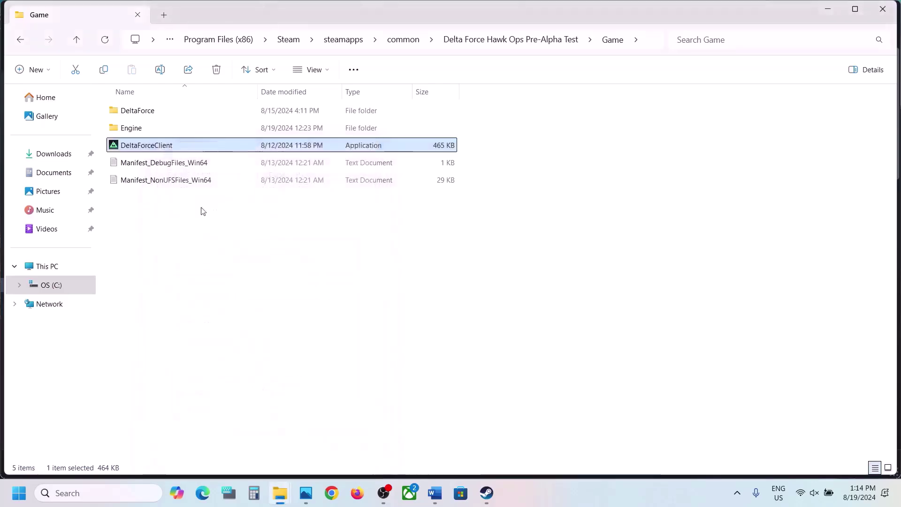
left_click(486, 493)
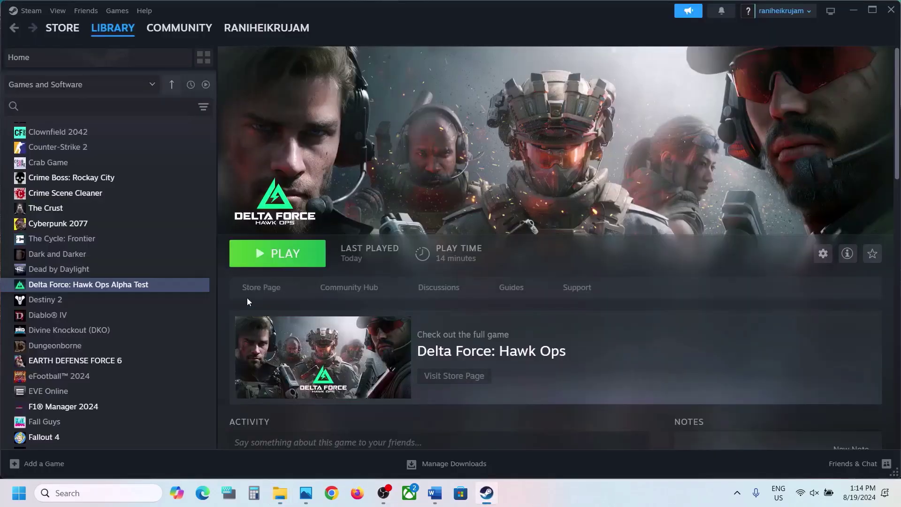
Minimize Steam and apply Windows 7 compatibility mode with Disable fullscreen optimizations to DeltaForceClient
left_click(858, 10)
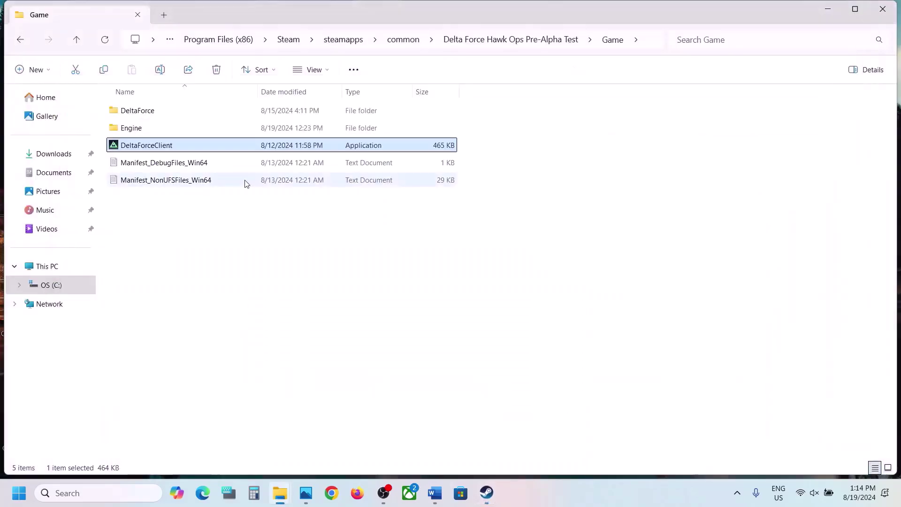
right_click(181, 151)
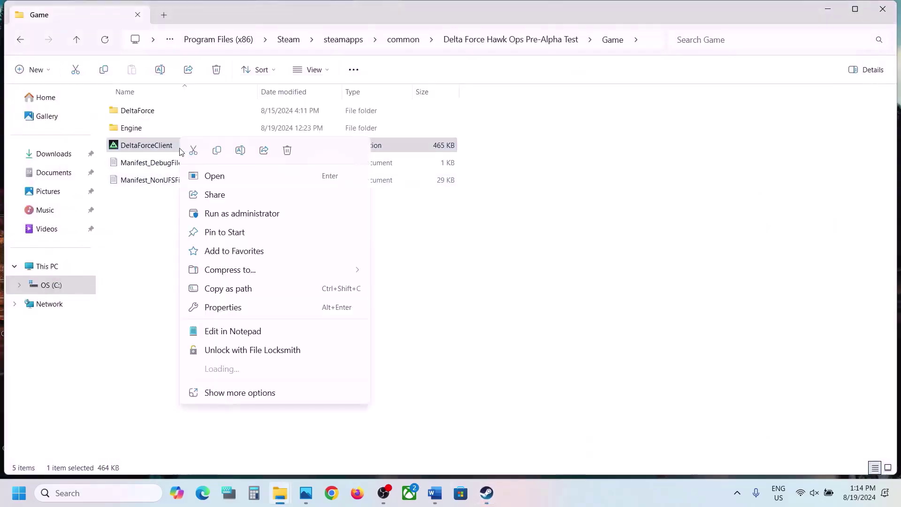
left_click(241, 308)
left_click(253, 179)
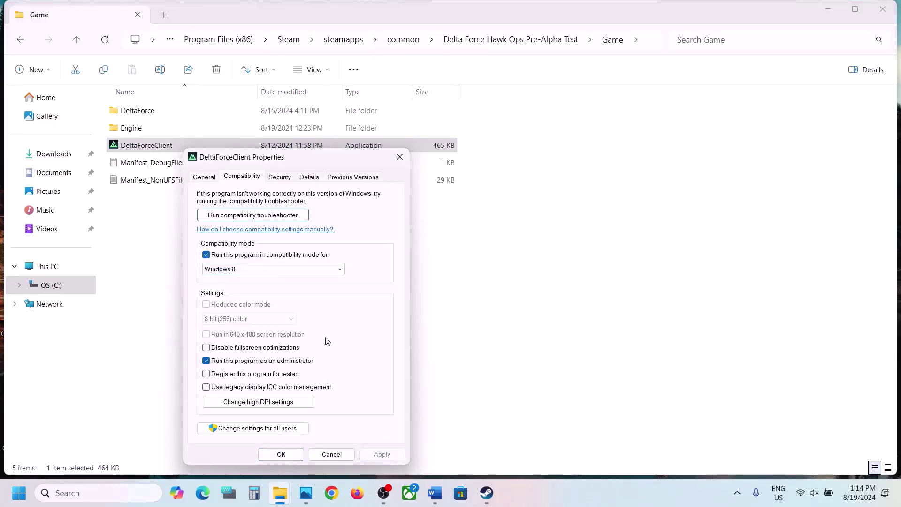
left_click(271, 269)
left_click(237, 302)
left_click(374, 455)
left_click(281, 455)
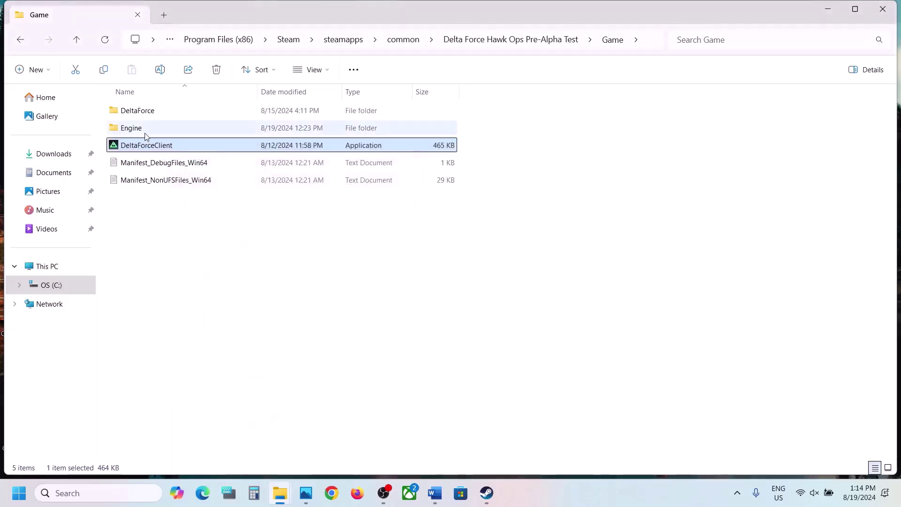
Open the game's DeltaForce\Binaries\Win64 folder and locate the DeltaForceClient-Win64-Shipping application
left_click(145, 112)
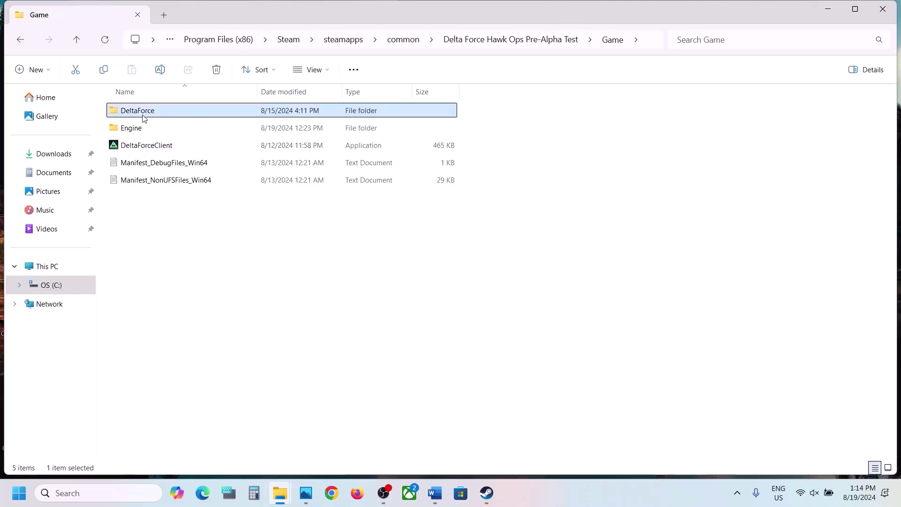
double_click(141, 112)
double_click(141, 112)
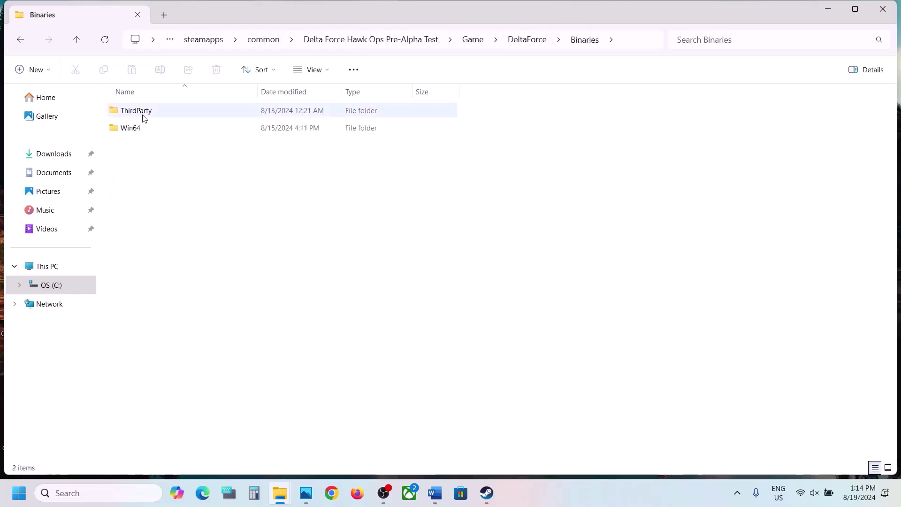
double_click(140, 128)
scroll(201, 287, "down", 15)
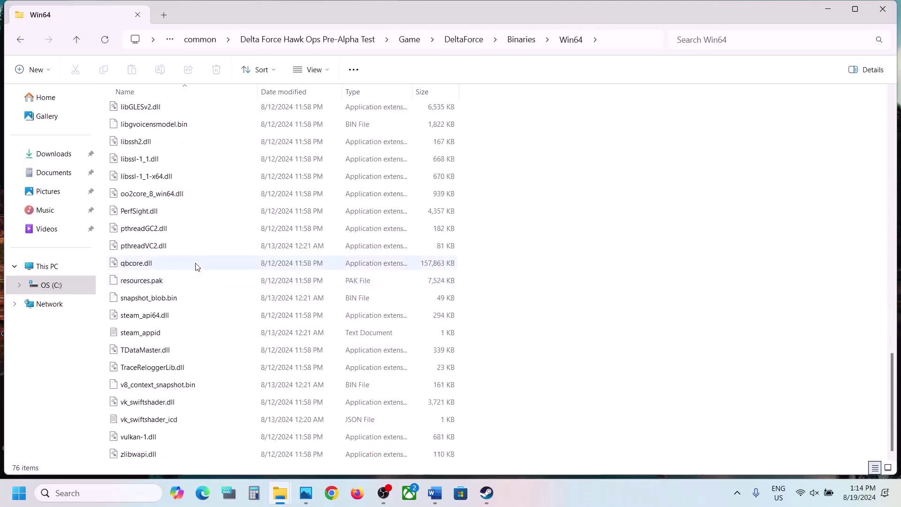
scroll(196, 266, "up", 12)
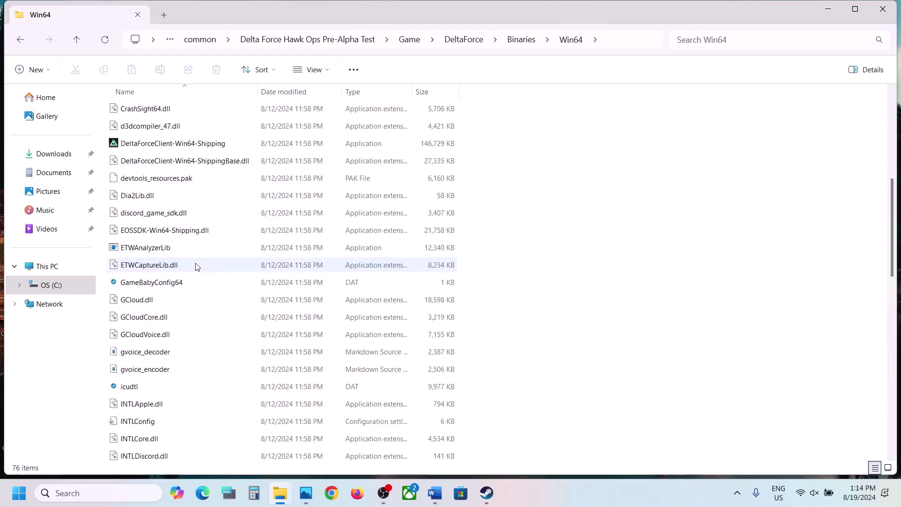
scroll(196, 267, "up", 3)
Apply the Run this program as an administrator compatibility setting to DeltaForceClient-Win64-Shipping
right_click(188, 306)
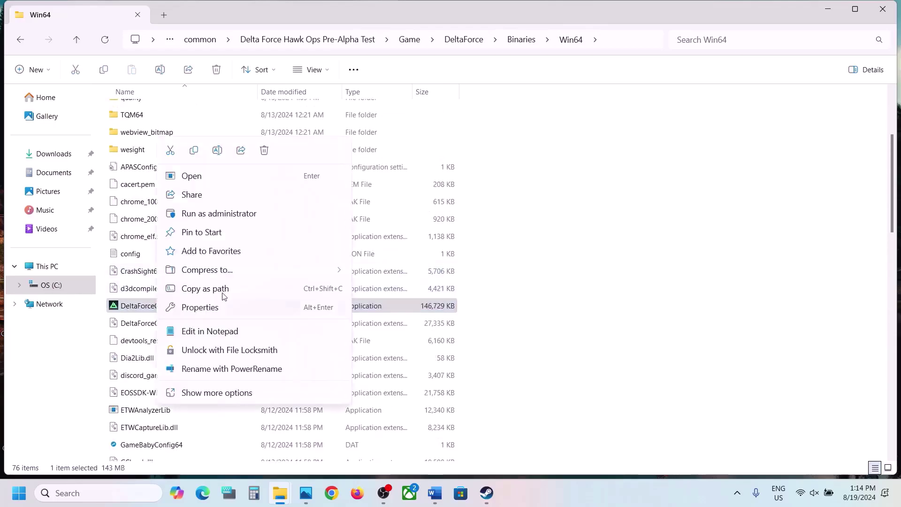
left_click(220, 307)
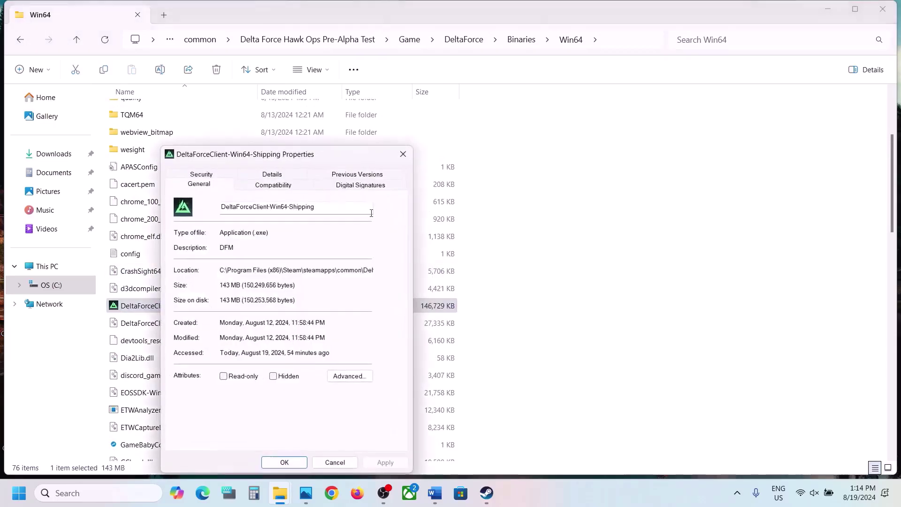
left_click(281, 186)
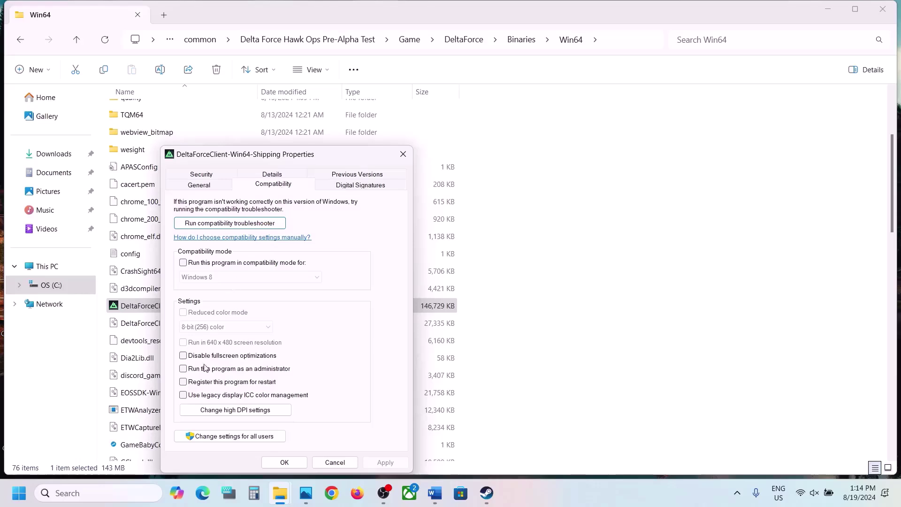
left_click(187, 372)
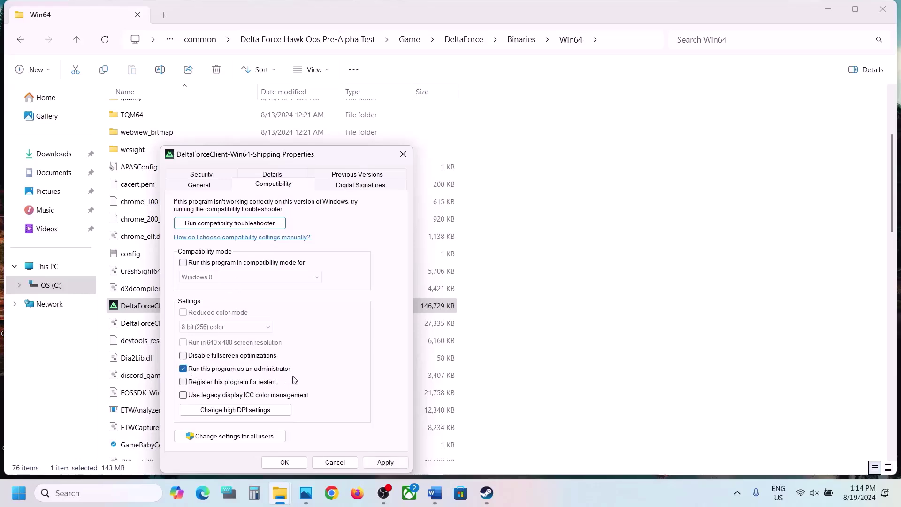
left_click(385, 462)
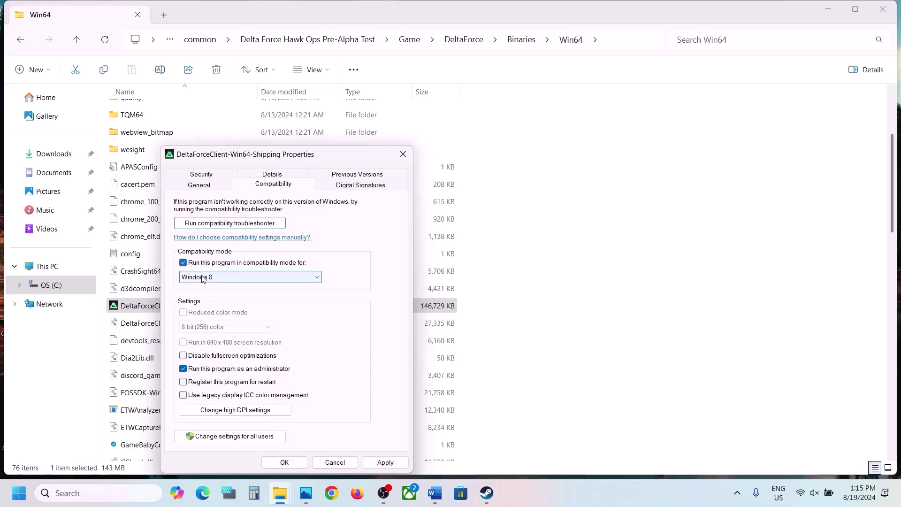
Apply Windows 7 compatibility mode and Disable fullscreen optimizations to DeltaForceClient-Win64-Shipping and close its properties
left_click(201, 279)
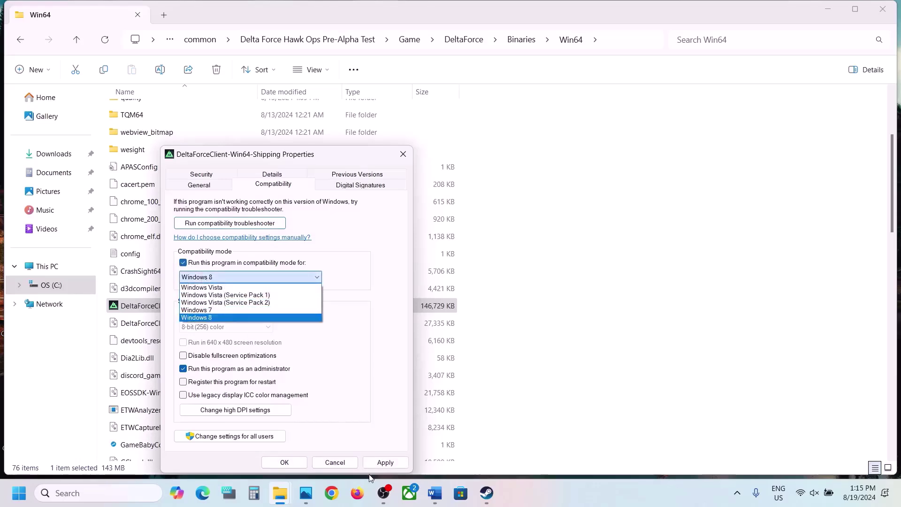
left_click(197, 310)
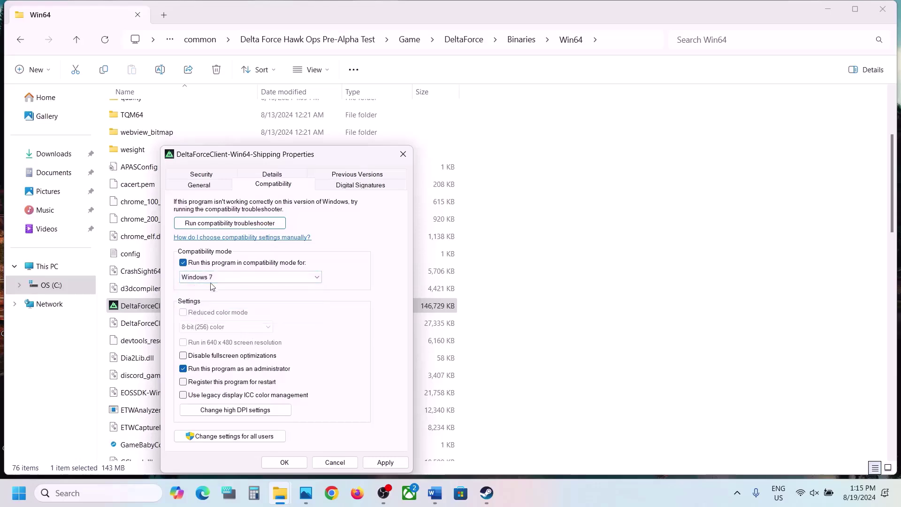
left_click(378, 462)
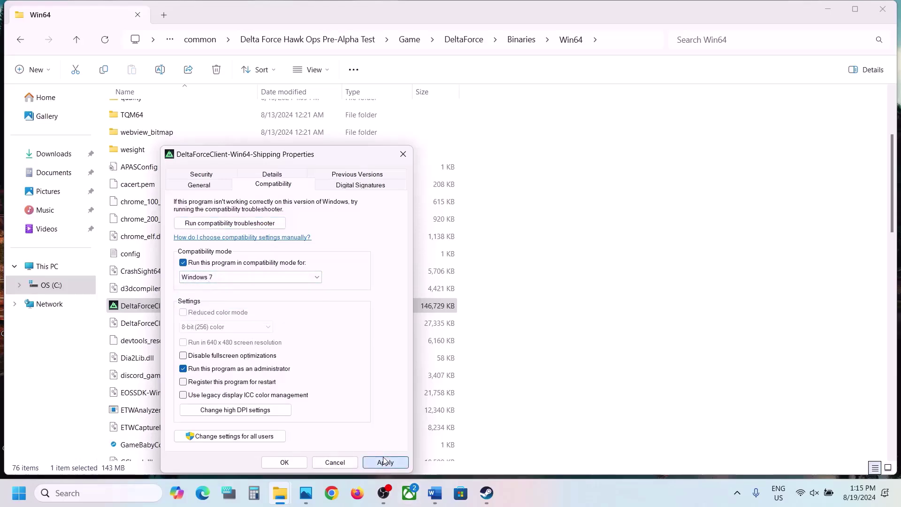
left_click(215, 357)
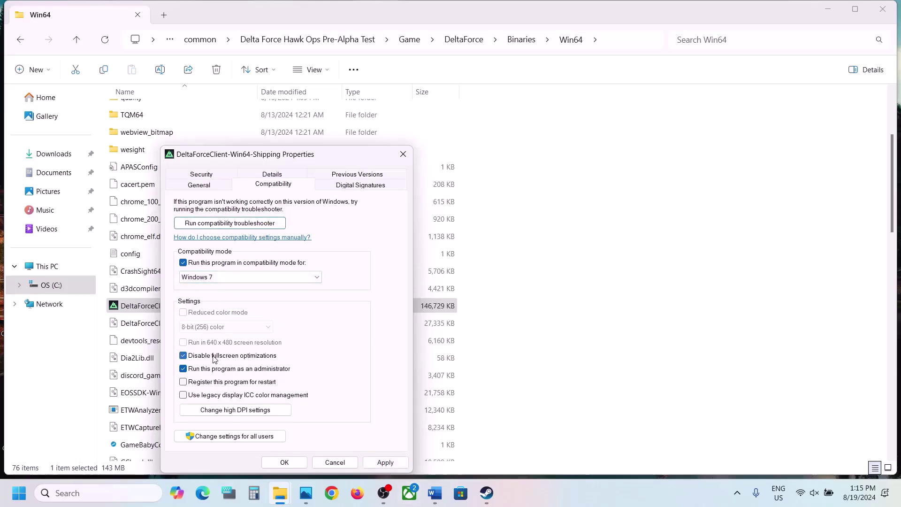
left_click(382, 463)
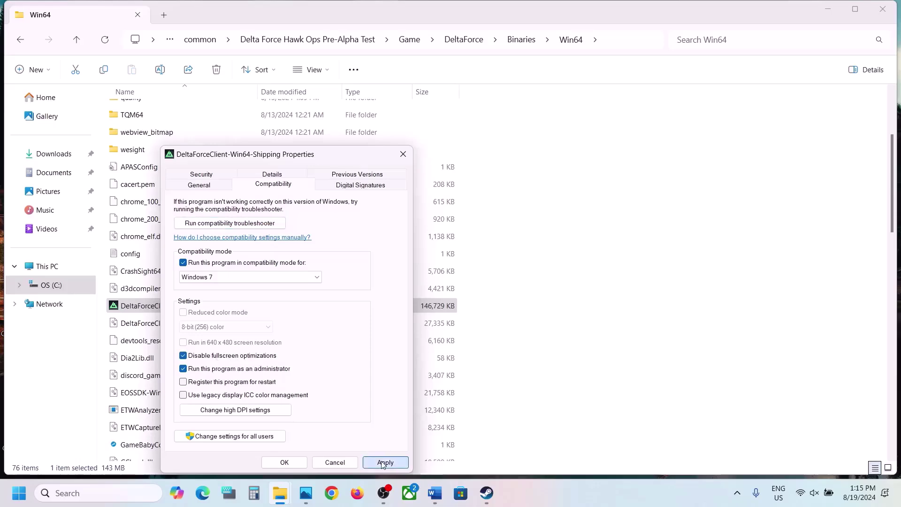
left_click(285, 463)
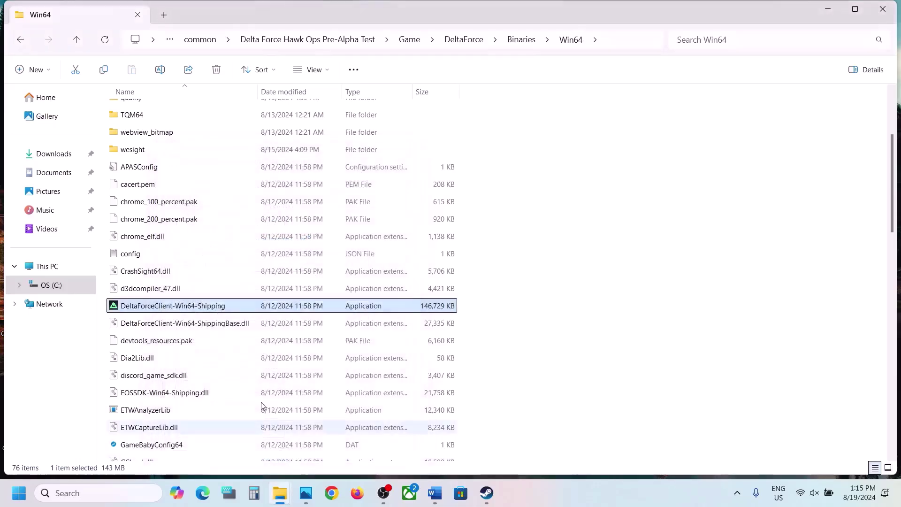
Clear compatibility mode, Disable fullscreen optimizations and Run this program as an administrator for DeltaForceClient-Win64-Shipping
right_click(166, 308)
left_click(211, 308)
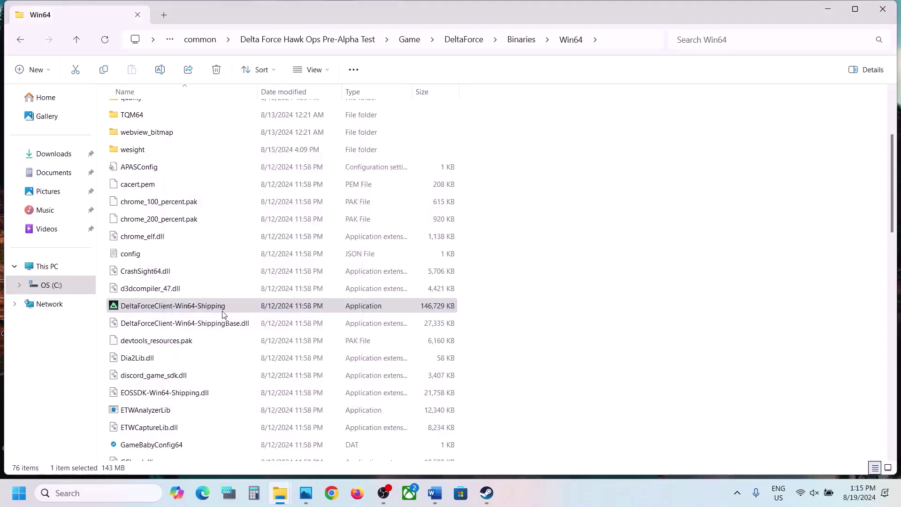
left_click(252, 188)
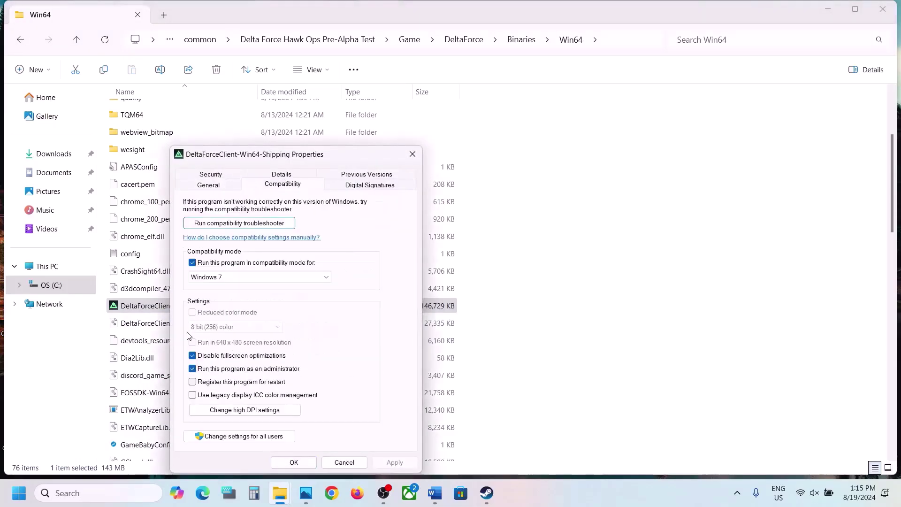
left_click(193, 263)
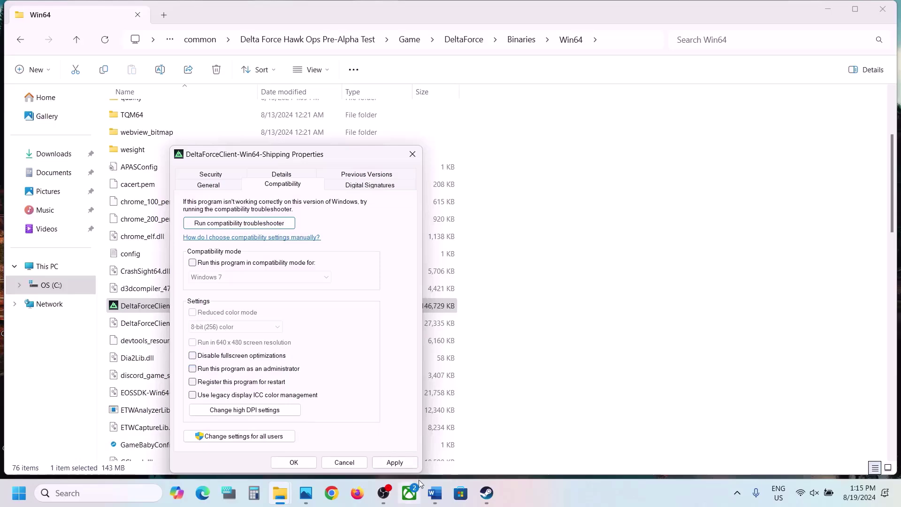
left_click(395, 463)
left_click(304, 463)
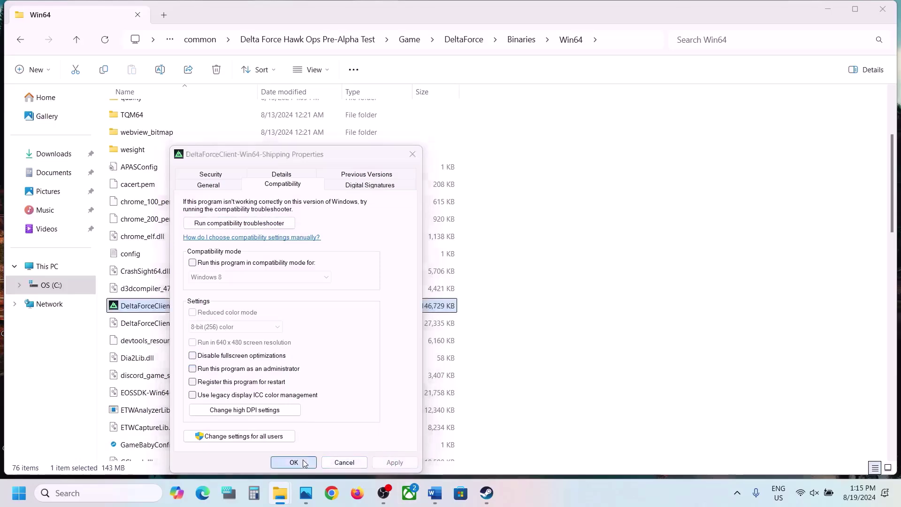
Return to the Game folder and clear DeltaForceClient's compatibility mode, Disable fullscreen optimizations and Run this program as an administrator settings
left_click(82, 41)
left_click(82, 42)
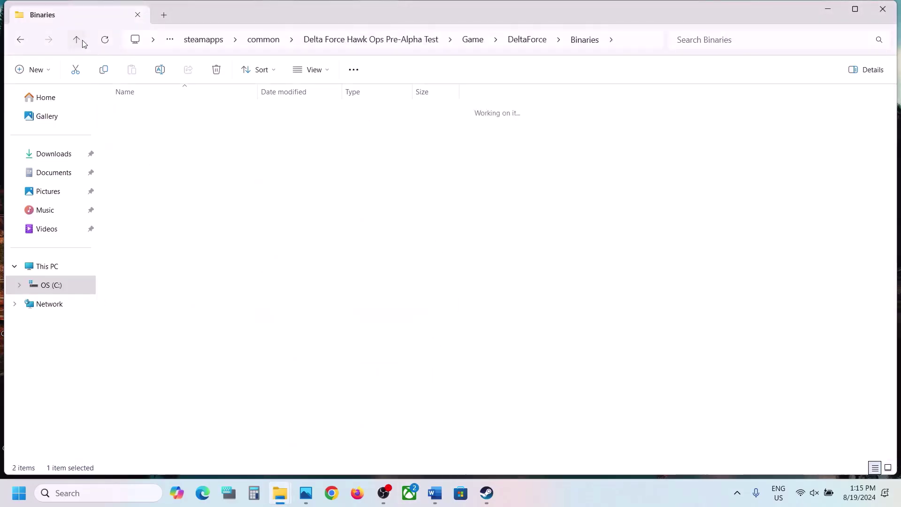
left_click(82, 42)
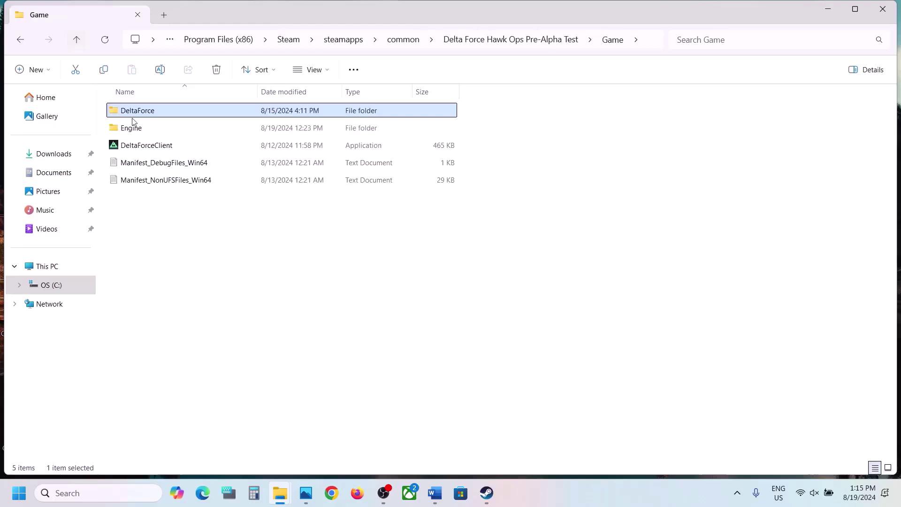
left_click(121, 145)
right_click(126, 143)
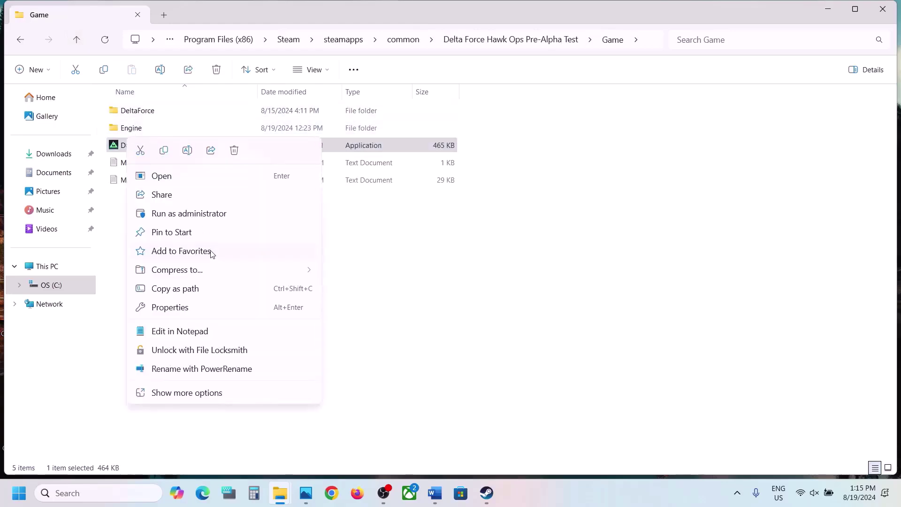
left_click(182, 308)
left_click(190, 174)
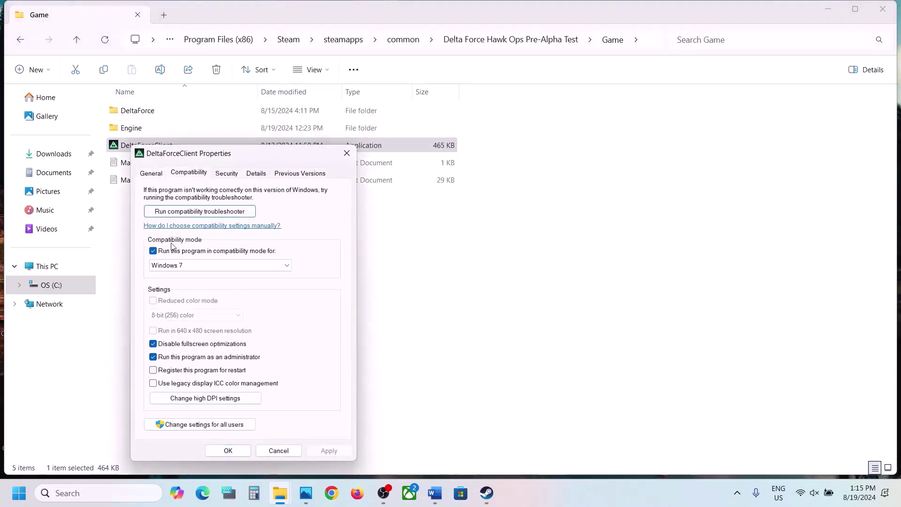
left_click(158, 252)
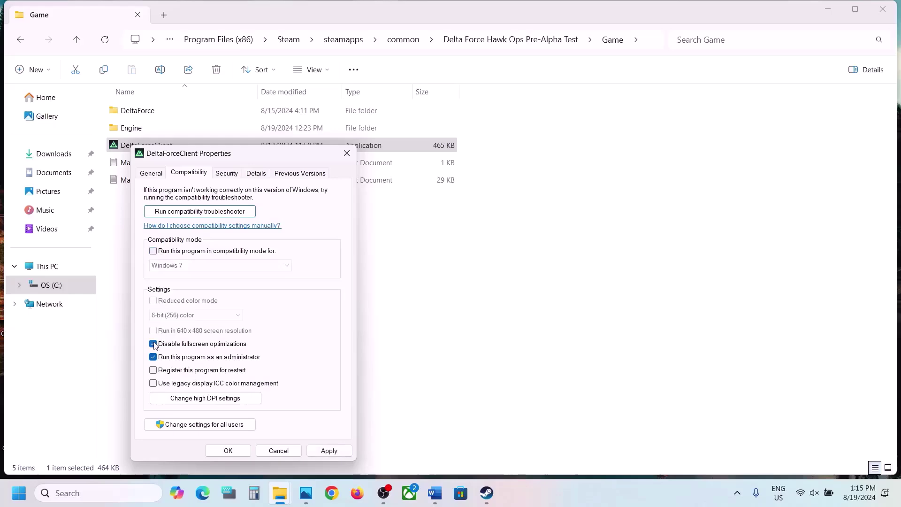
left_click(153, 345)
left_click(154, 357)
left_click(329, 451)
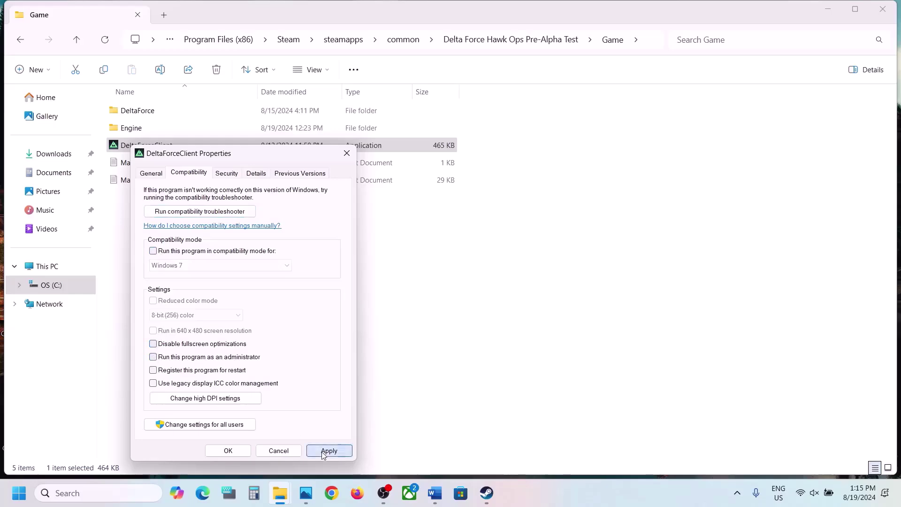
left_click(236, 452)
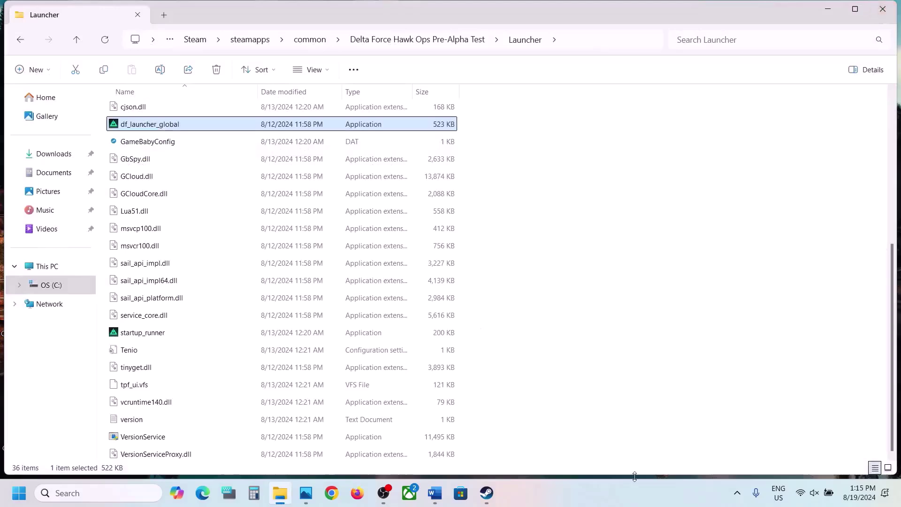
Switch to the Word troubleshooting document and highlight "Uninstall and AntiCheat Expert" in Step 6
left_click(607, 495)
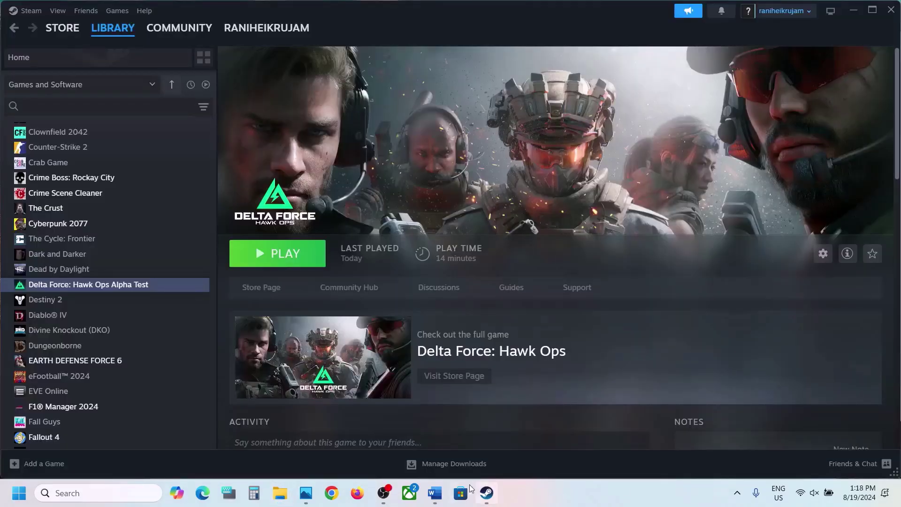
left_click(436, 493)
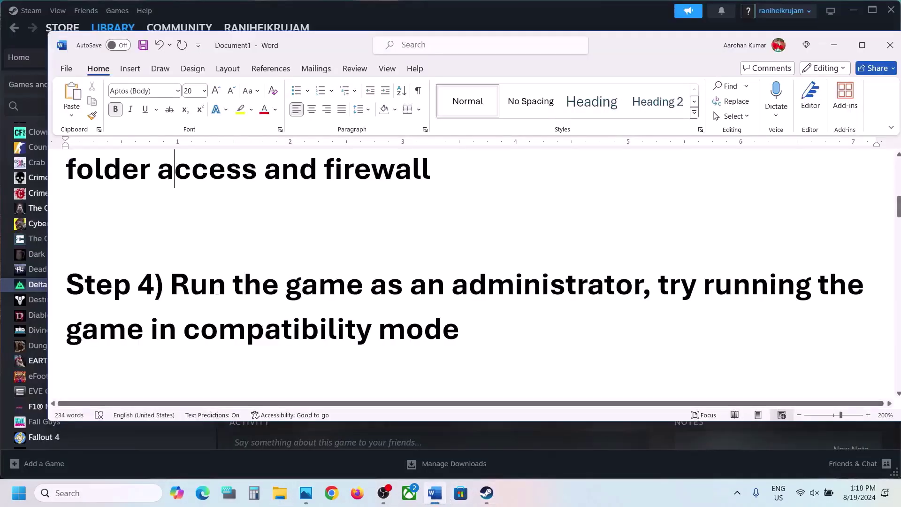
scroll(217, 290, "down", 3)
left_click_drag(177, 275, 568, 275)
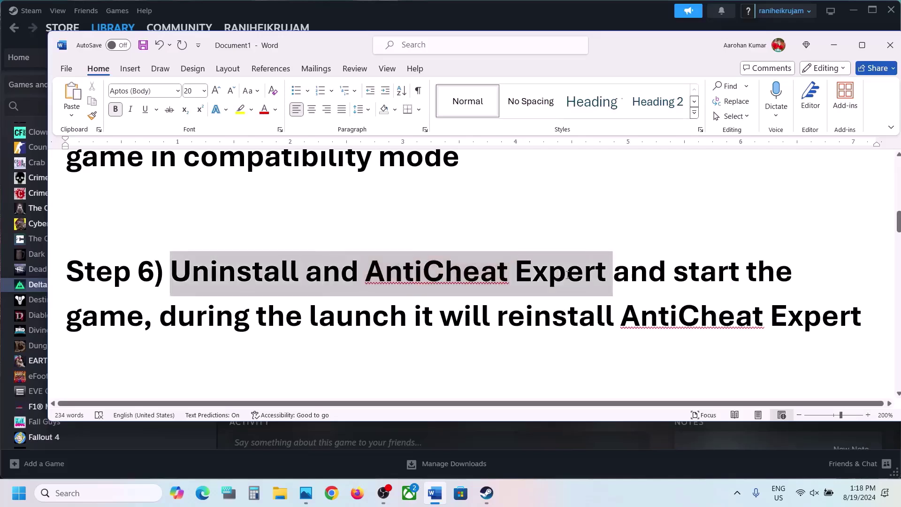
Delete the stray "and" after "Uninstall" in Step 6, highlight "launch it will reinstall AntiCheat Expert" and minimize the document
left_click(359, 273)
key("BackSpace")
key("BackSpace")
key("BackSpace")
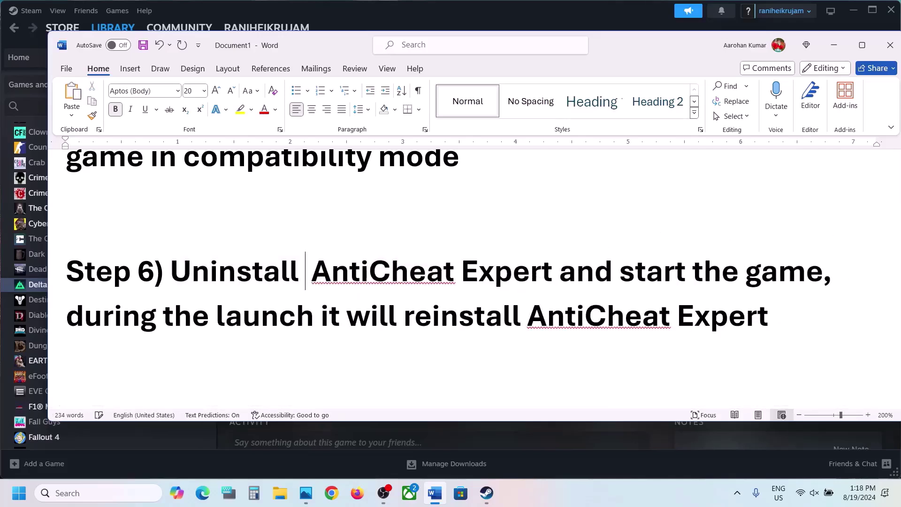
left_click_drag(244, 315, 769, 320)
left_click(834, 45)
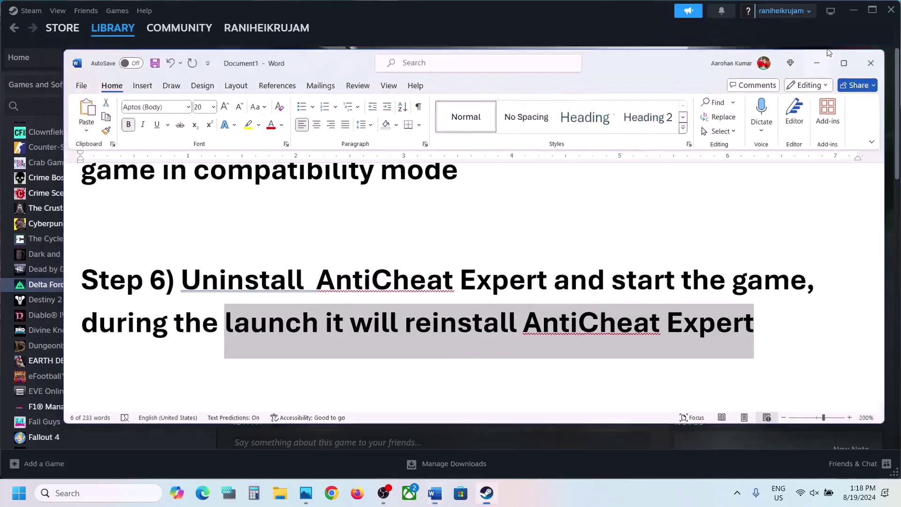
Browse Delta Force: Hawk Ops Alpha Test's local files from Steam and open Game, DeltaForce, Binaries, Win64, AntiCheatExpert
right_click(122, 285)
mouse_move(156, 353)
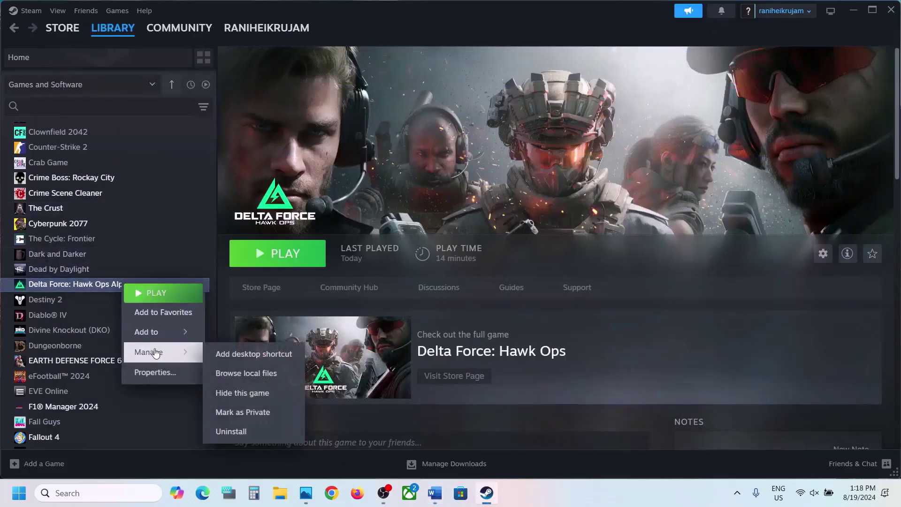
left_click(259, 380)
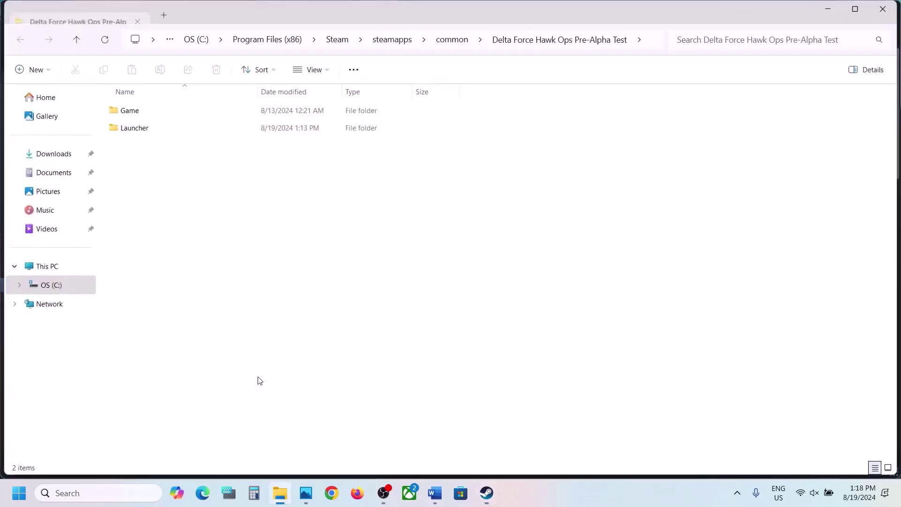
double_click(132, 116)
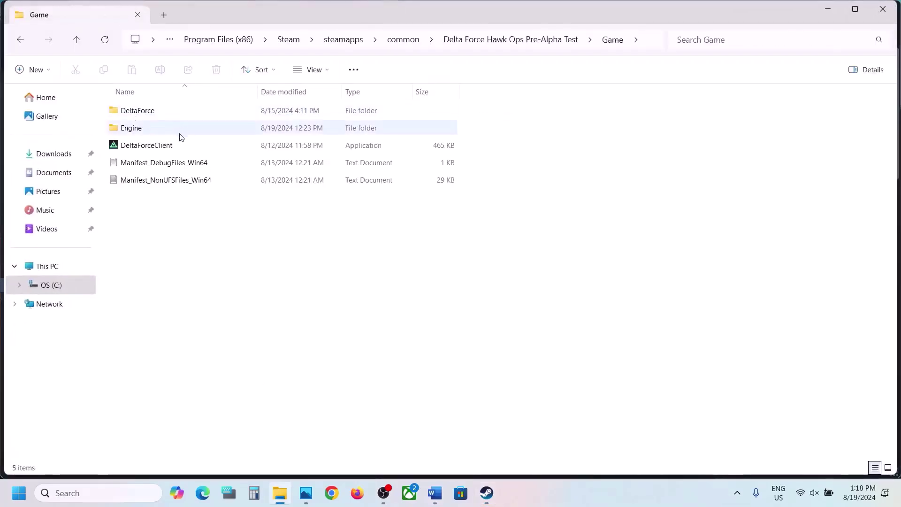
left_click(136, 114)
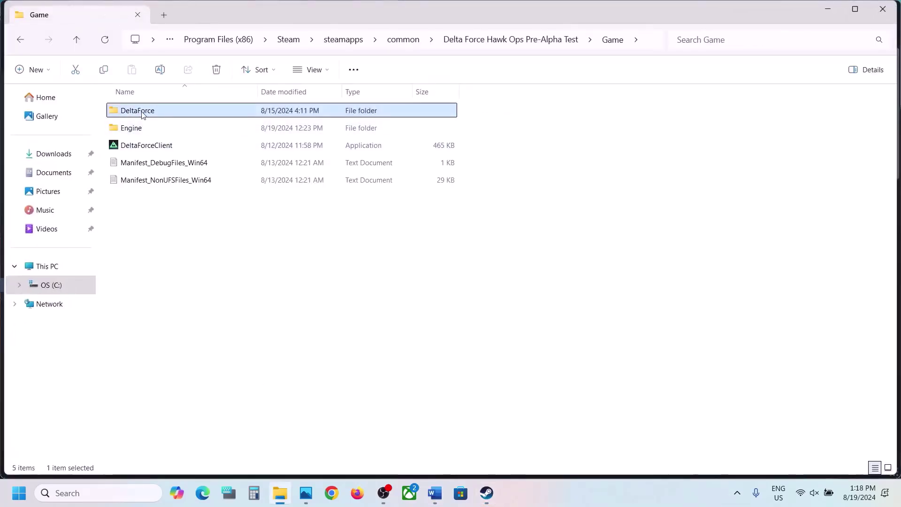
double_click(140, 115)
double_click(157, 115)
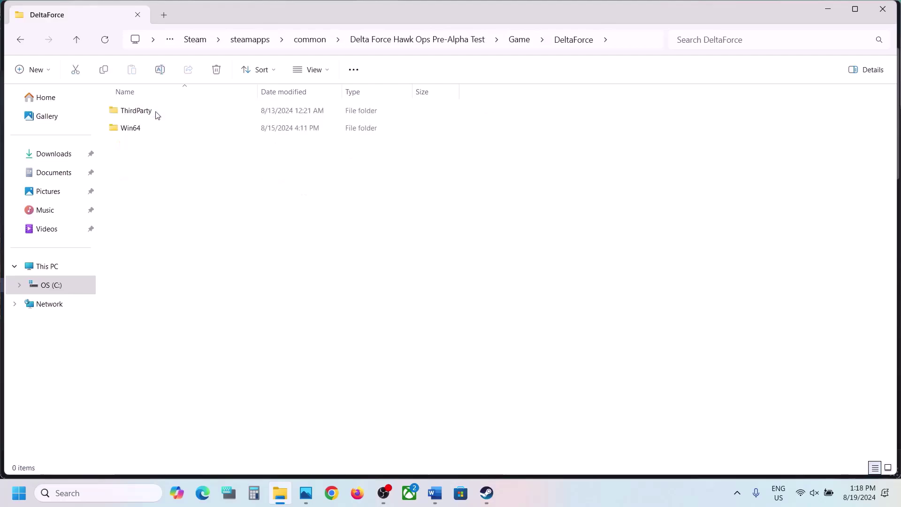
double_click(155, 131)
left_click(155, 131)
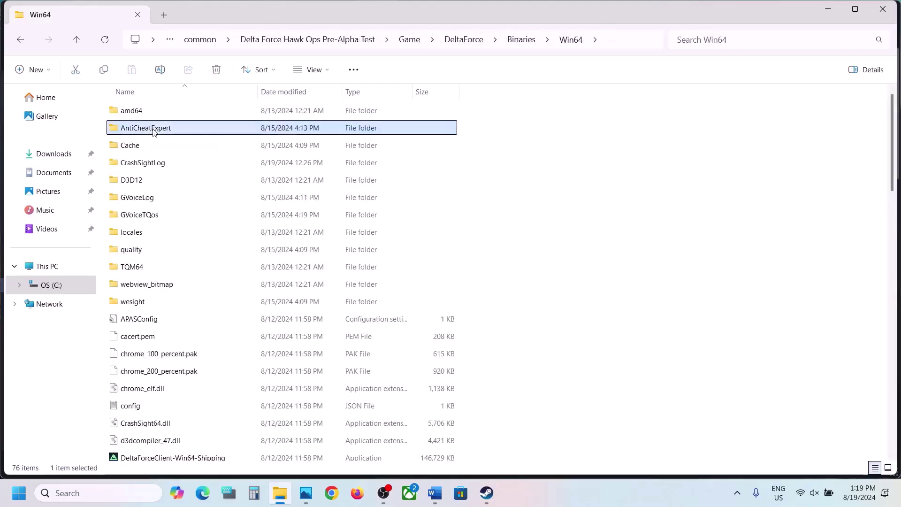
double_click(154, 131)
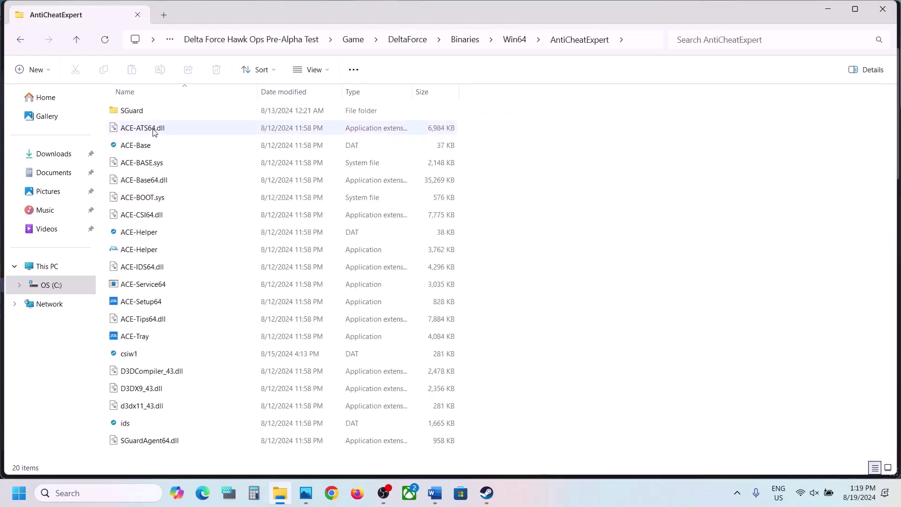
Run ACE-Setup64 to uninstall AntiCheatExpert and dismiss its completion messages
left_click(146, 302)
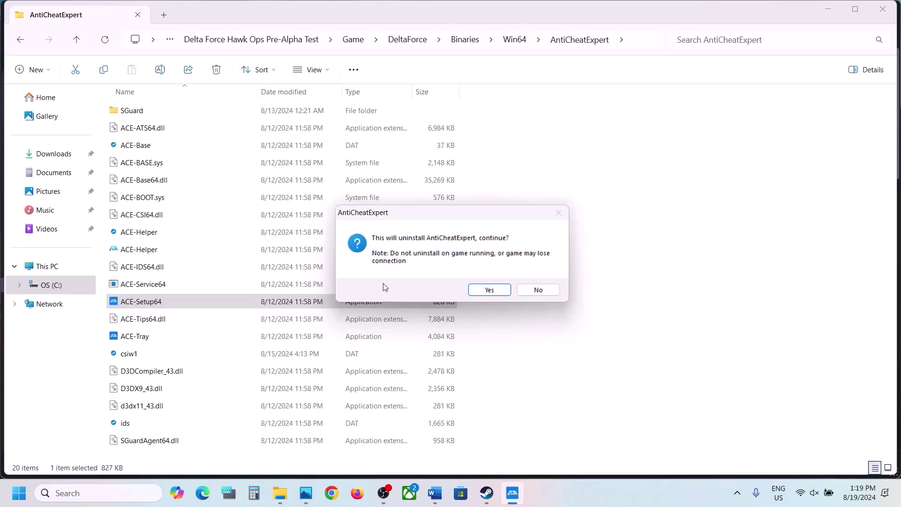
left_click(486, 291)
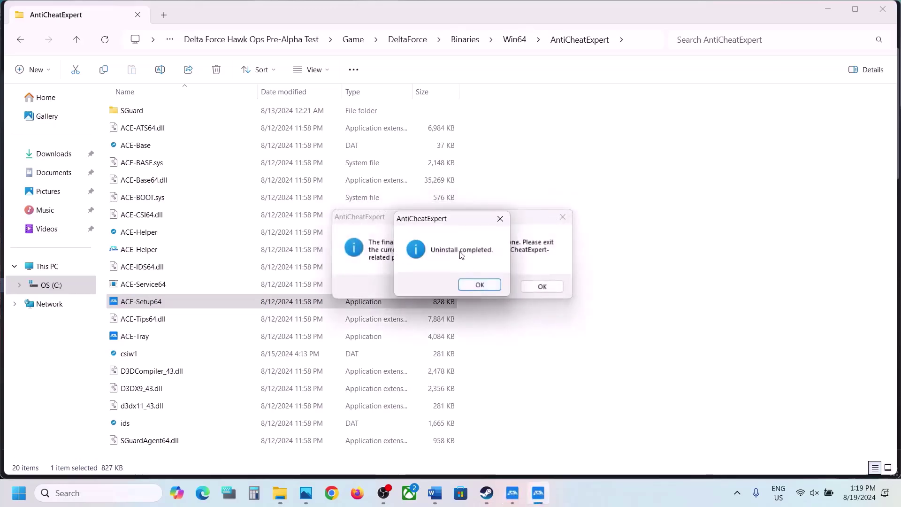
left_click(480, 287)
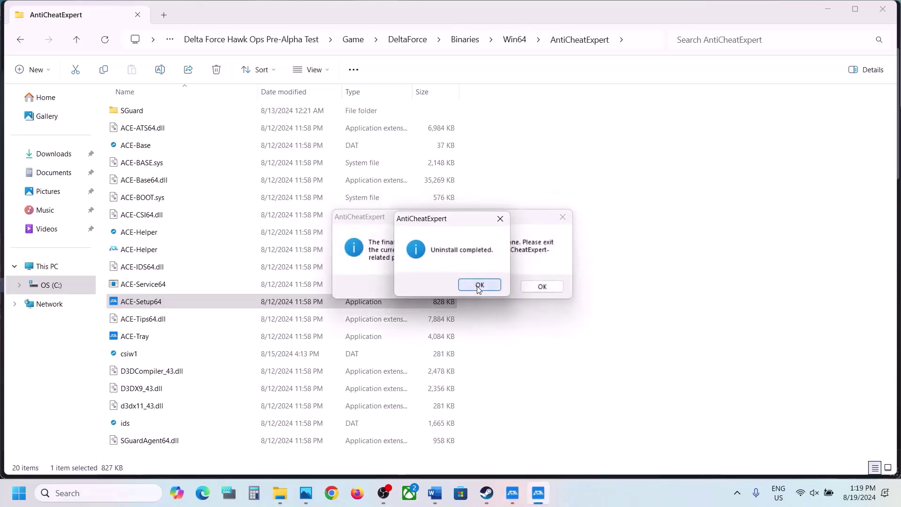
left_click(540, 287)
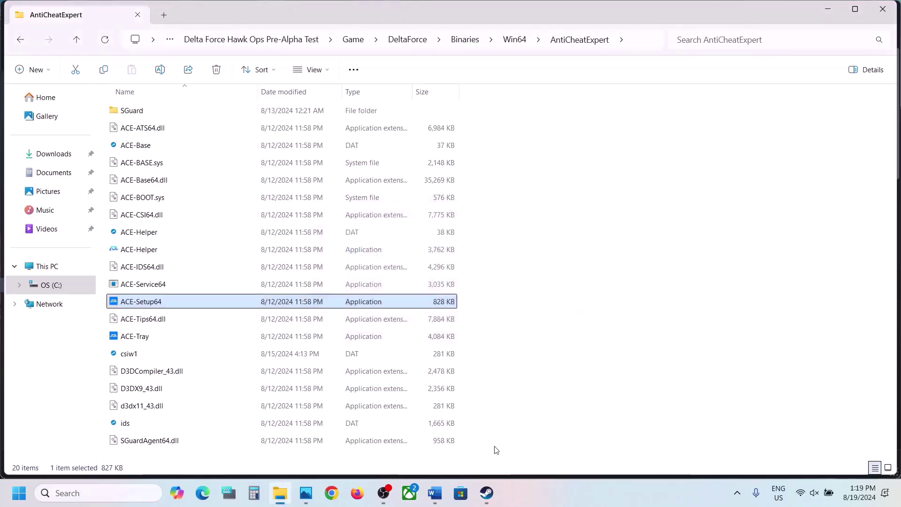
Switch to Steam, launch Delta Force: Hawk Ops Alpha Test to reinstall AntiCheat Expert, and close both game windows
left_click(486, 493)
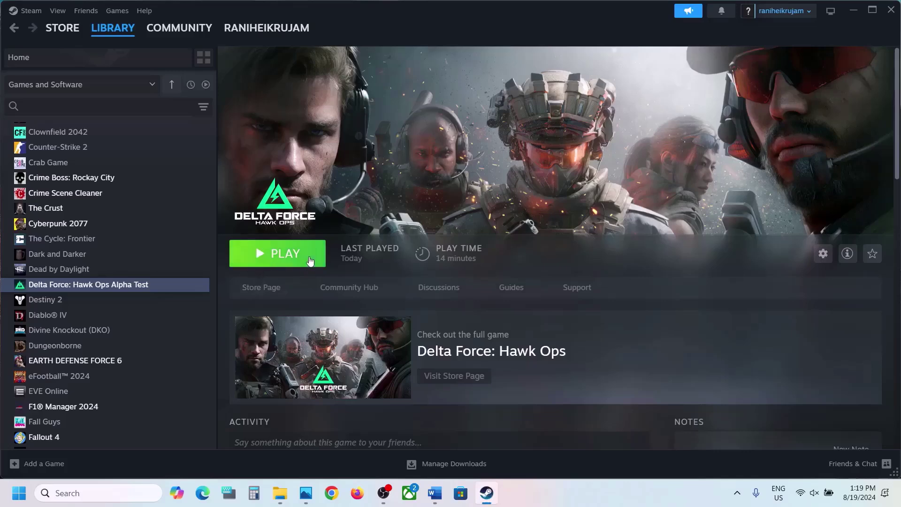
left_click(310, 260)
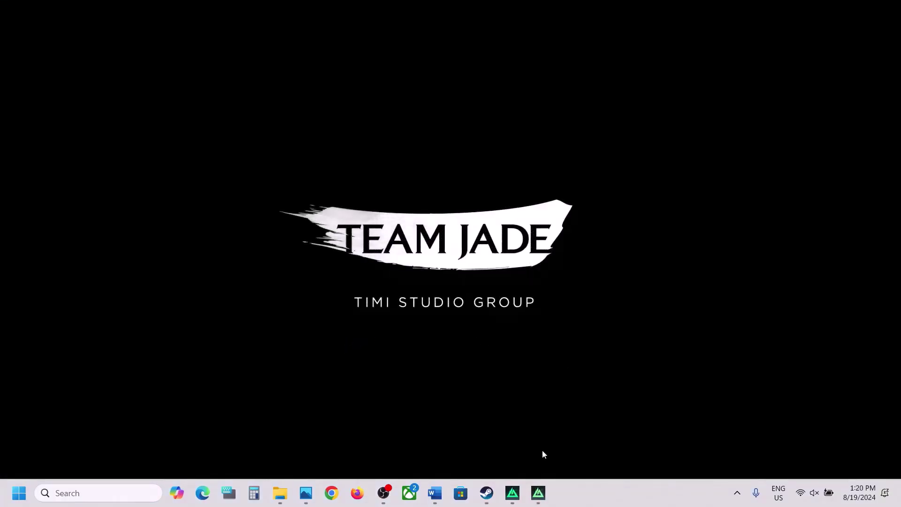
mouse_move(545, 499)
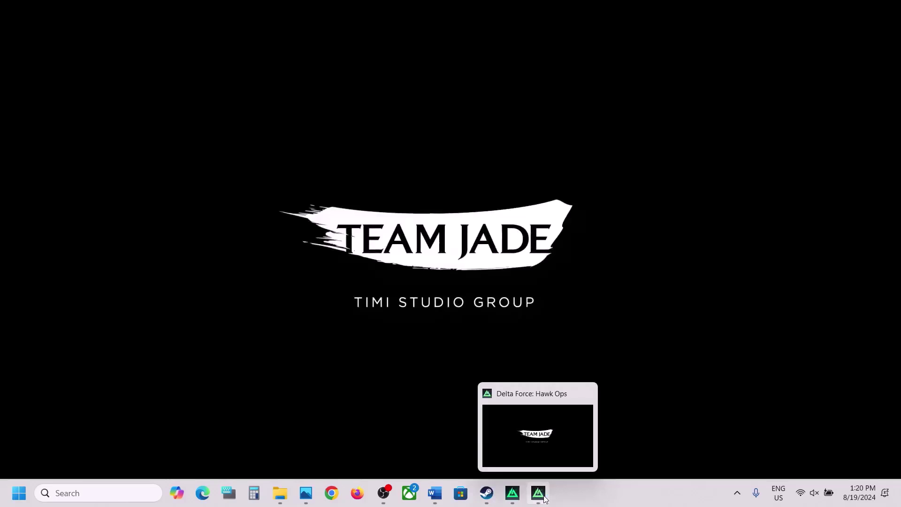
right_click(540, 496)
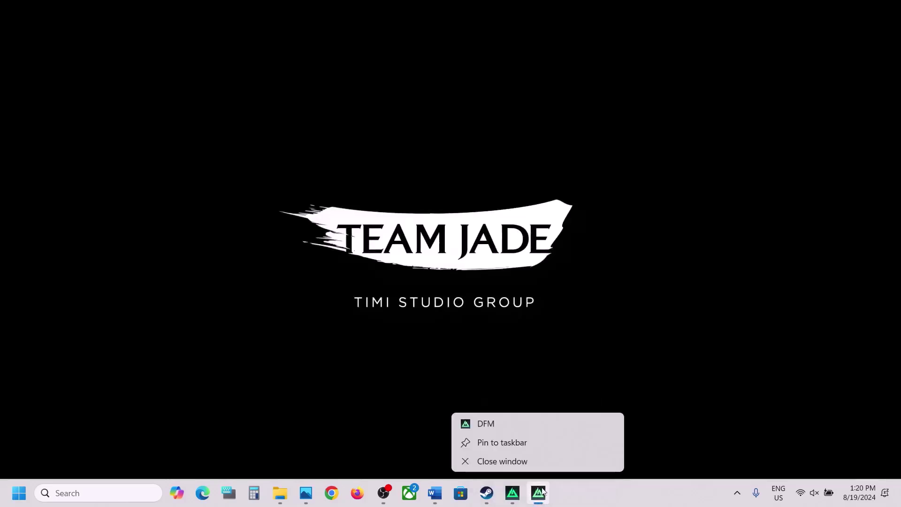
left_click(523, 462)
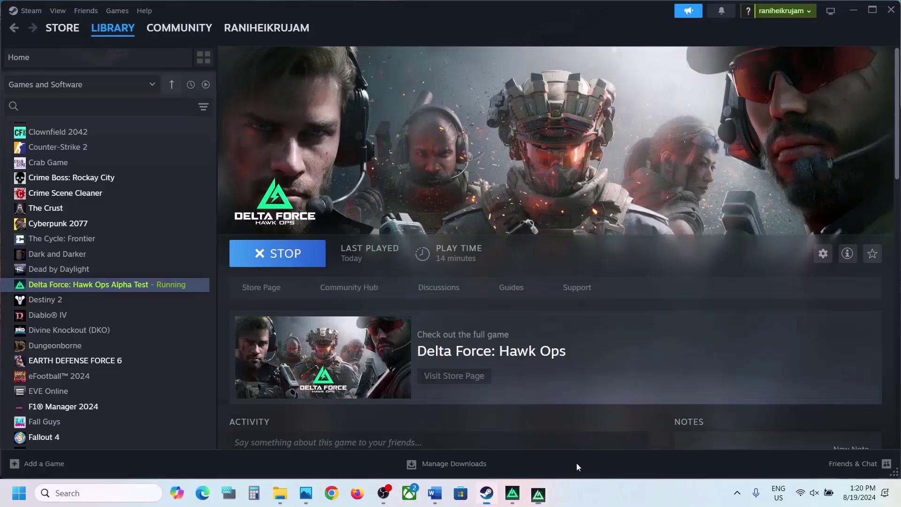
right_click(511, 501)
left_click(498, 462)
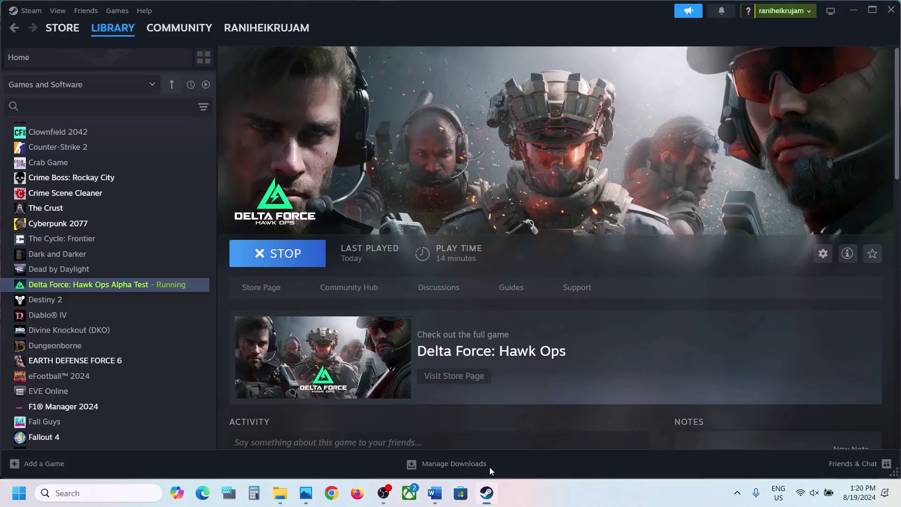
Switch to the Word troubleshooting document, highlight "Verify the game files" in Step 7 and minimize the document
left_click(436, 499)
scroll(401, 326, "down", 2)
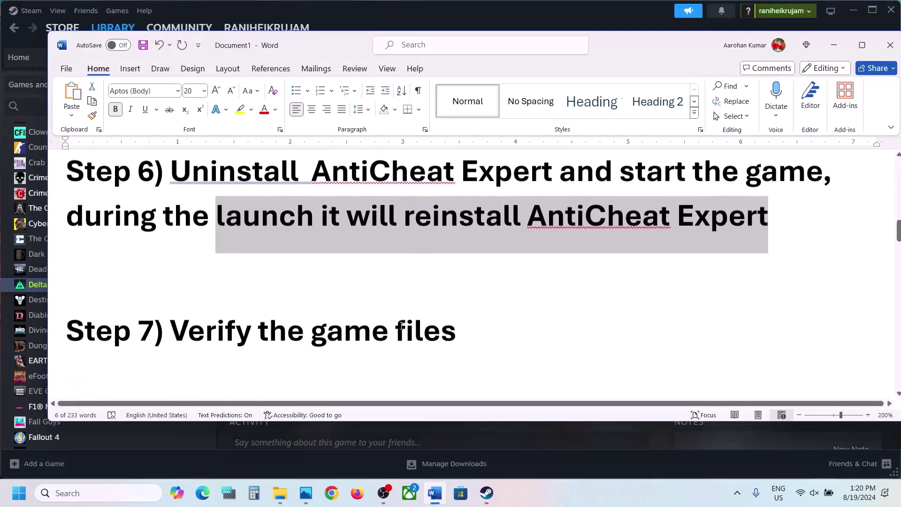
left_click_drag(189, 328, 456, 324)
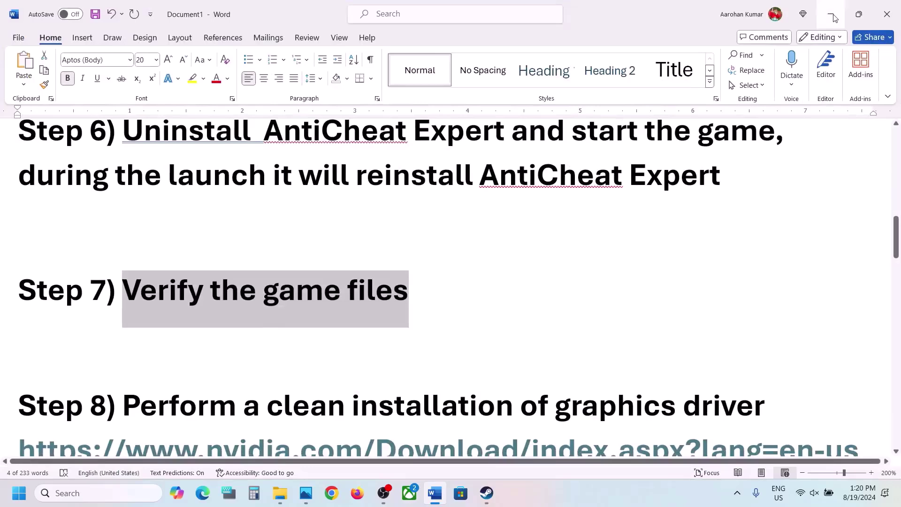
left_click(834, 18)
Start verifying the integrity of Delta Force: Hawk Ops Alpha Test's beta files in Steam and close its properties
right_click(148, 288)
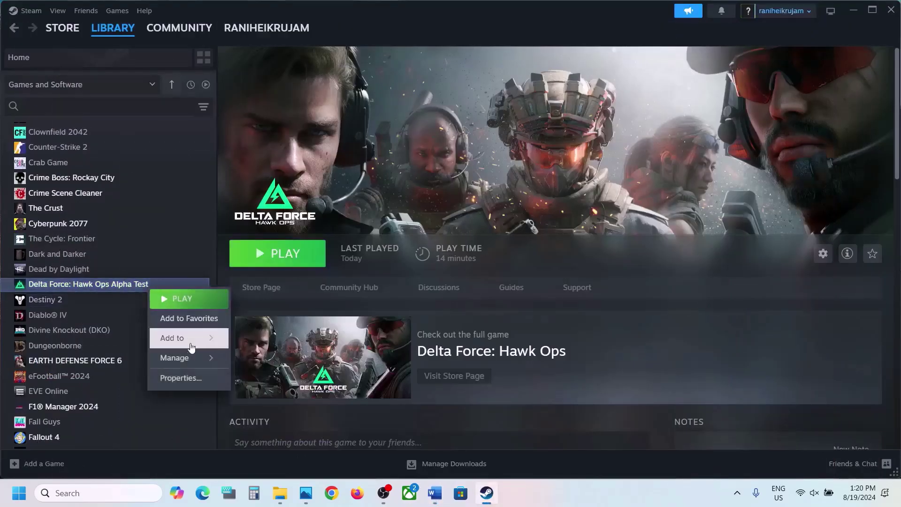
left_click(181, 378)
left_click(250, 198)
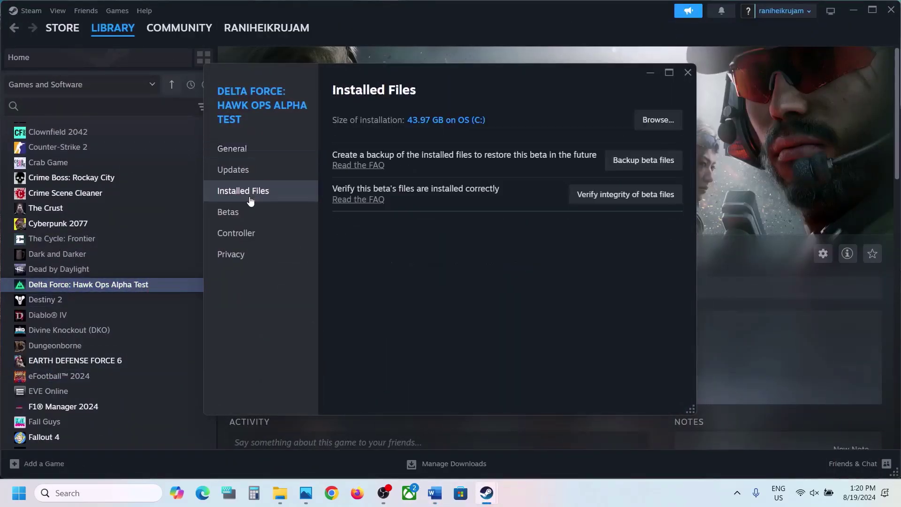
left_click(641, 194)
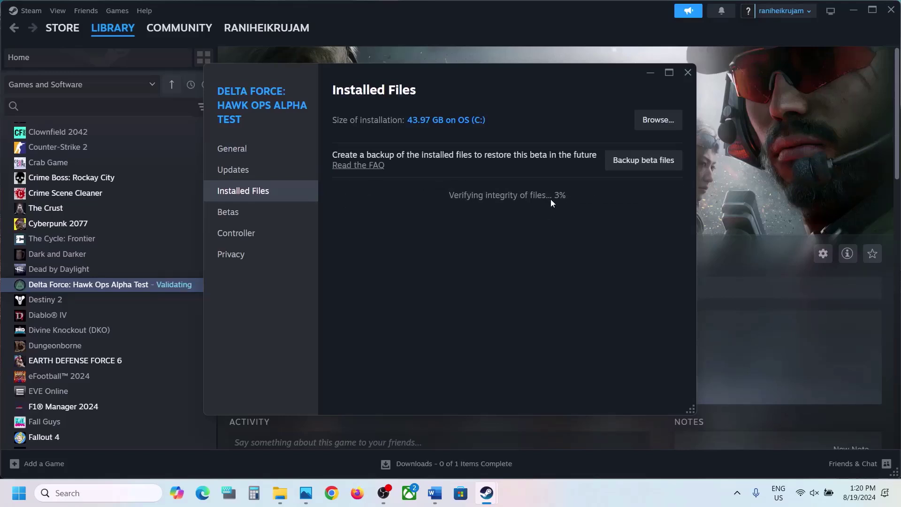
key("Escape")
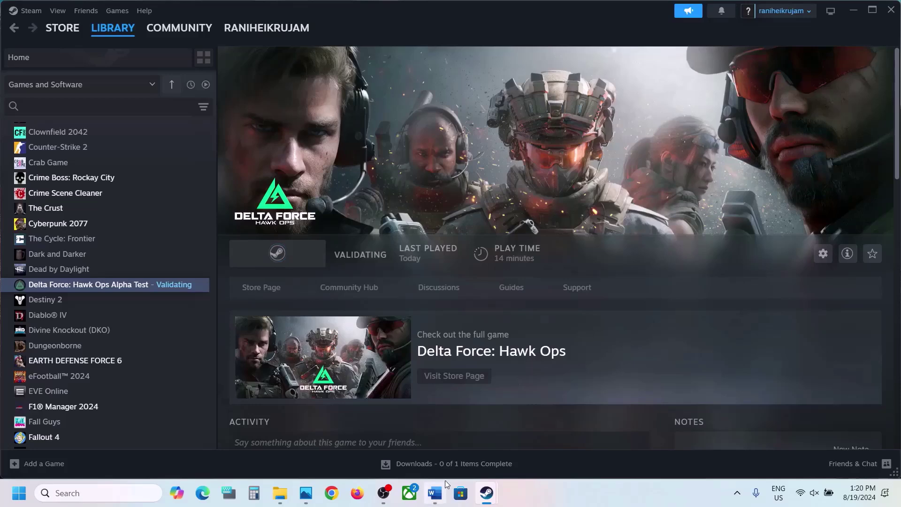
Return to the Word document and highlight Step 8's clean graphics driver installation text and its NVIDIA and AMD links
left_click(434, 493)
scroll(390, 381, "down", 4)
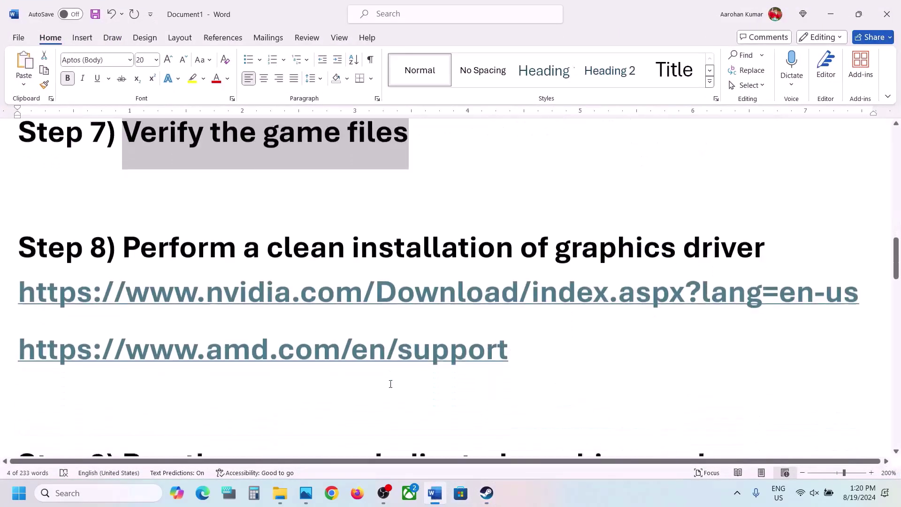
left_click_drag(135, 224, 676, 229)
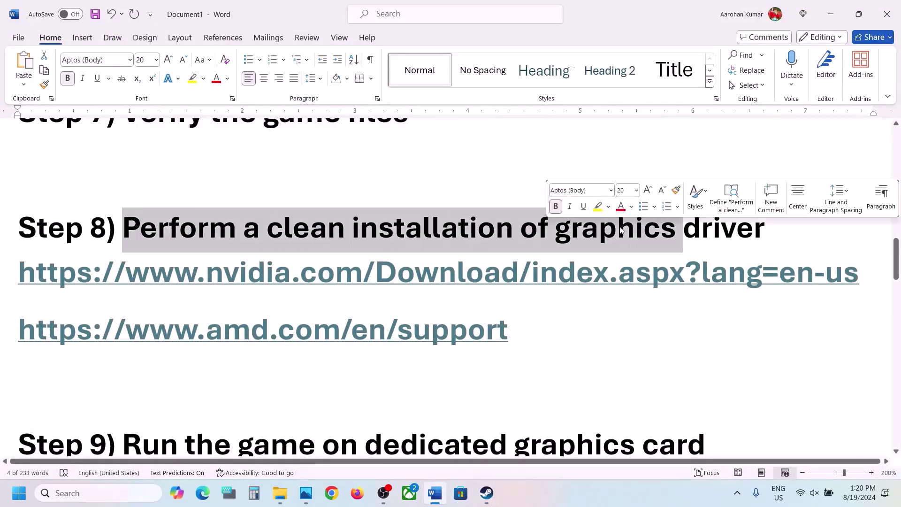
left_click(493, 298)
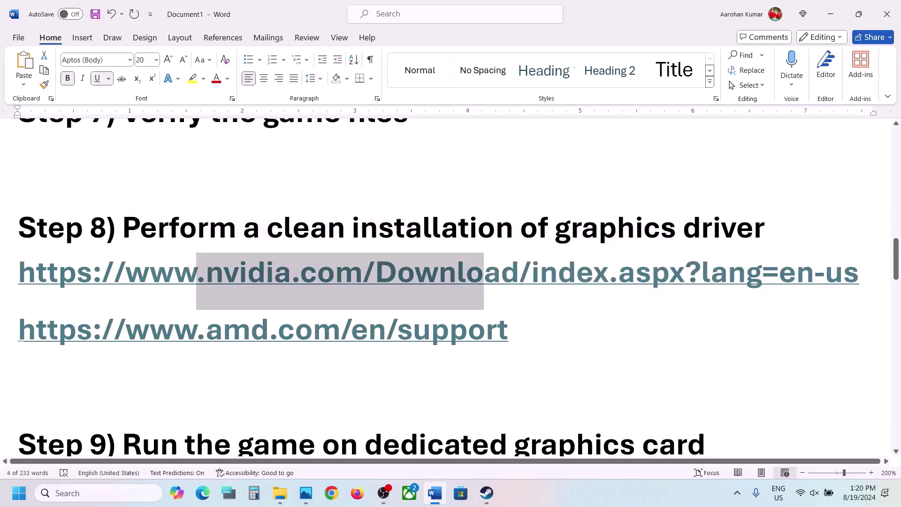
left_click_drag(197, 330, 430, 330)
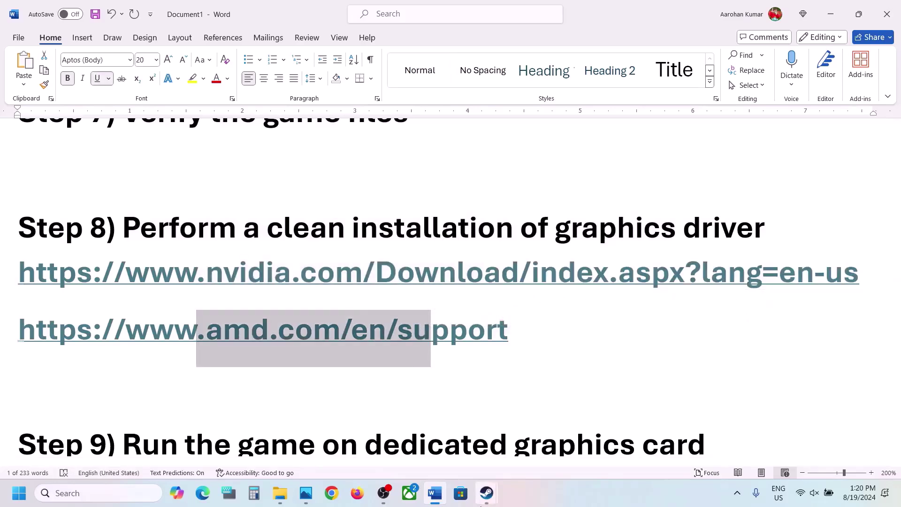
On the NVIDIA Driver Downloads page in Chrome, keep GeForce as product type and choose GeForce RTX 30 Series (Notebooks) as product series
left_click(481, 503)
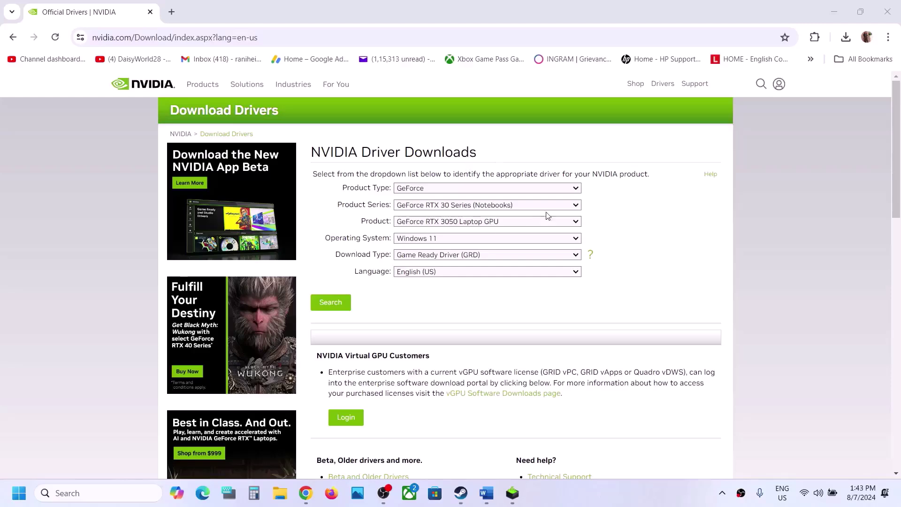
left_click(430, 189)
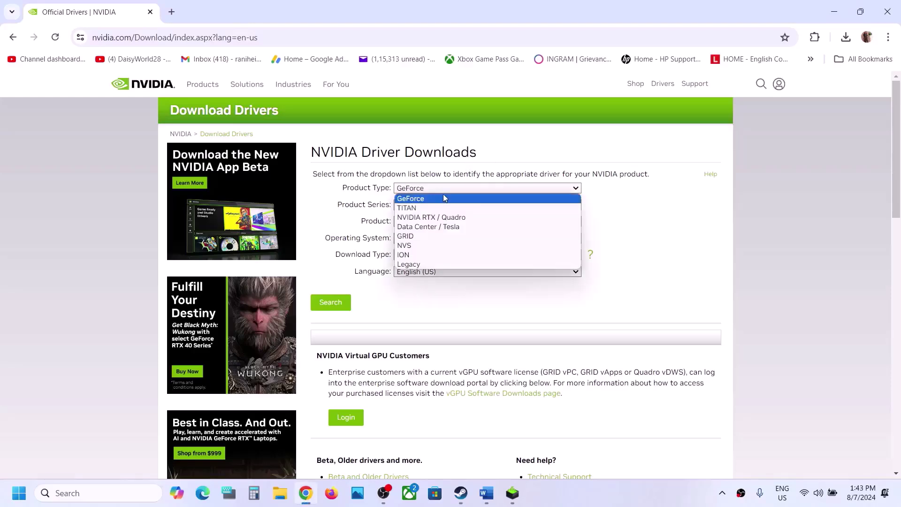
left_click(656, 255)
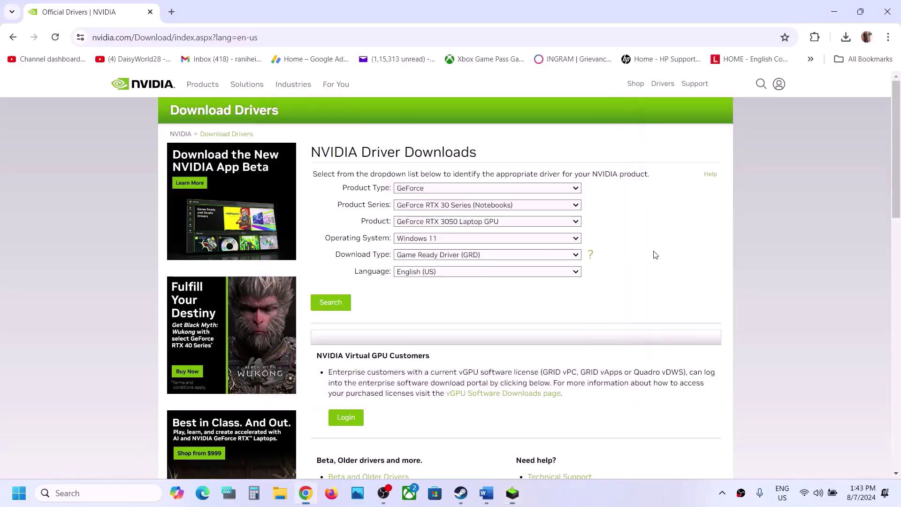
left_click(449, 190)
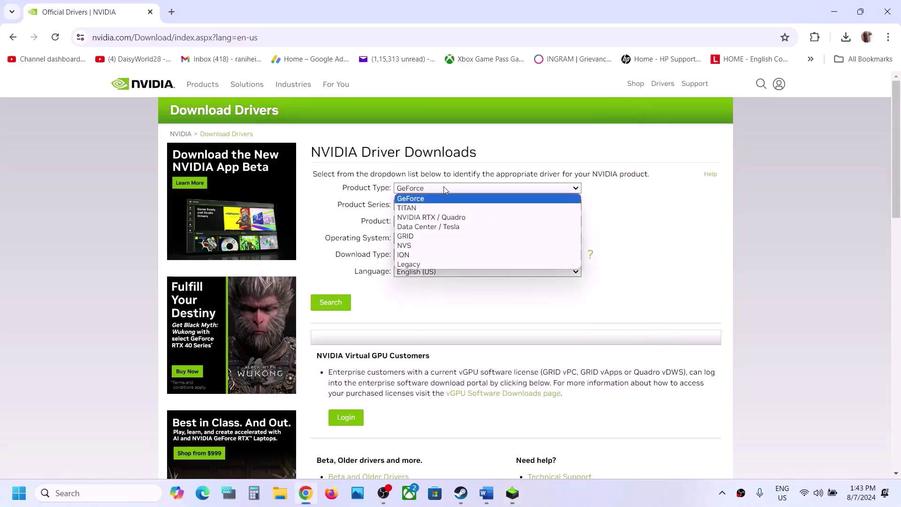
left_click(661, 221)
left_click(501, 207)
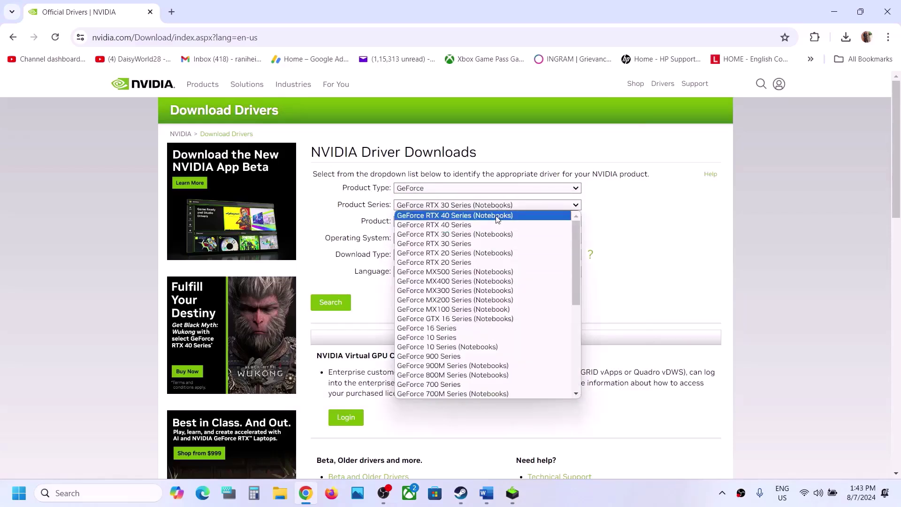
left_click(482, 235)
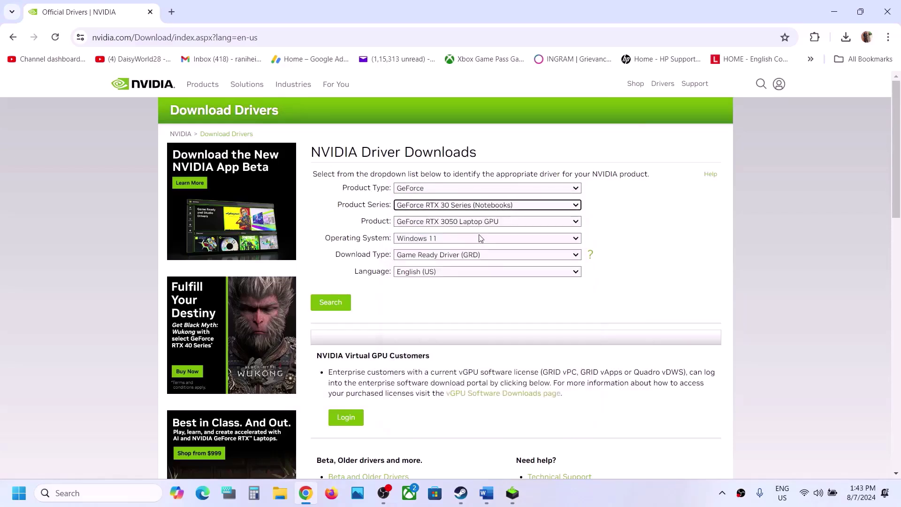
Select GeForce RTX 3050 Laptop GPU with Windows 11, search for the matching NVIDIA driver and start its download
left_click(487, 223)
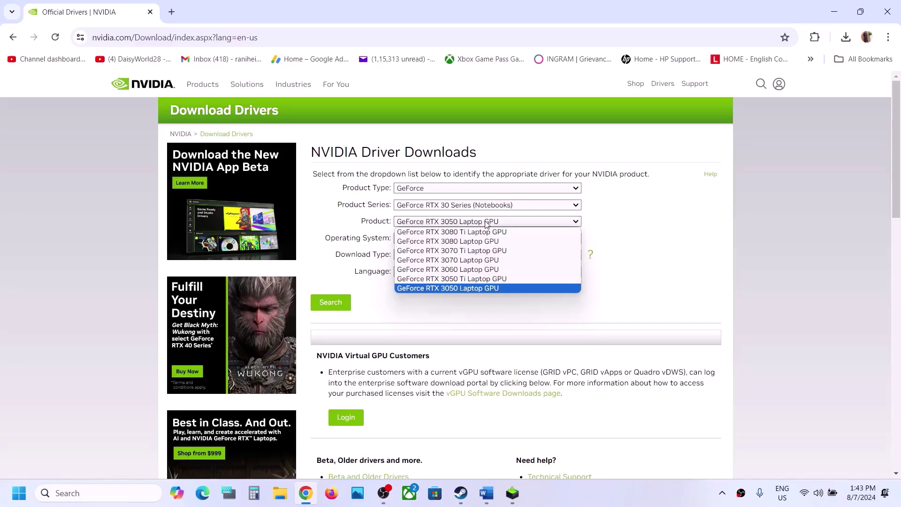
left_click(478, 288)
left_click(440, 240)
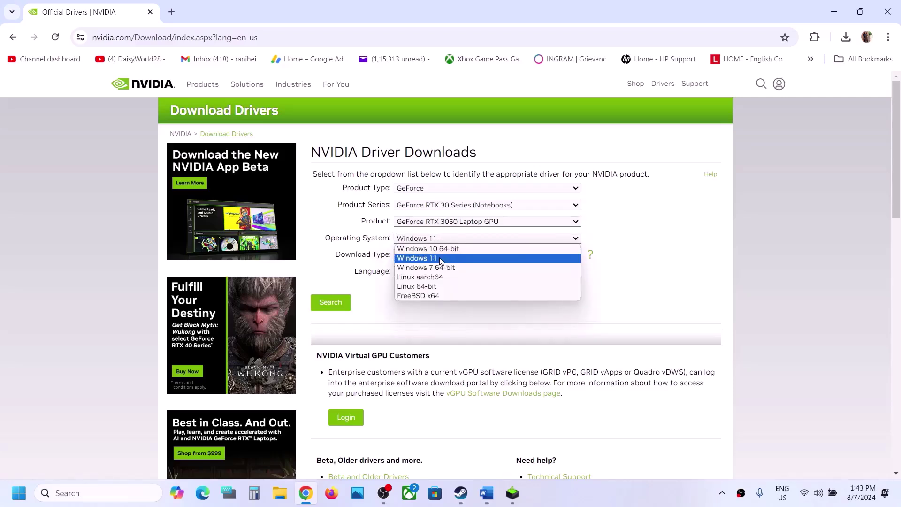
left_click(441, 259)
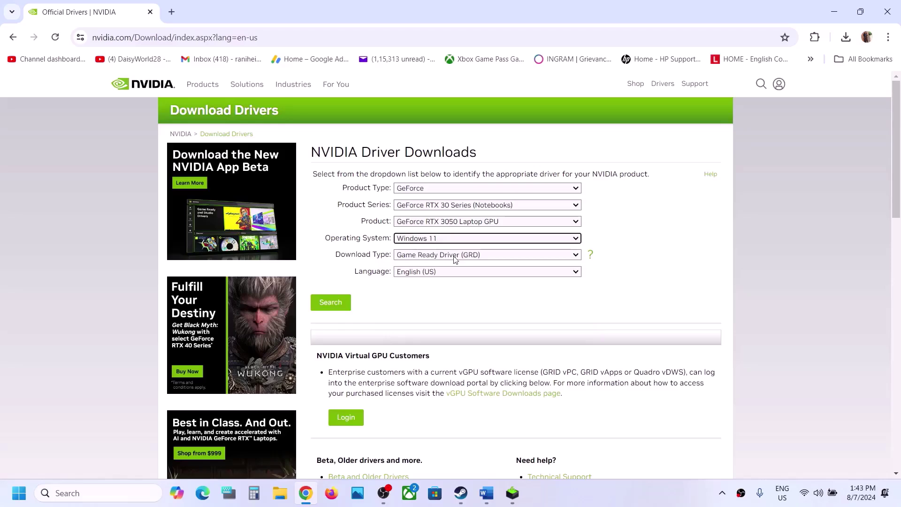
left_click(342, 303)
left_click(341, 242)
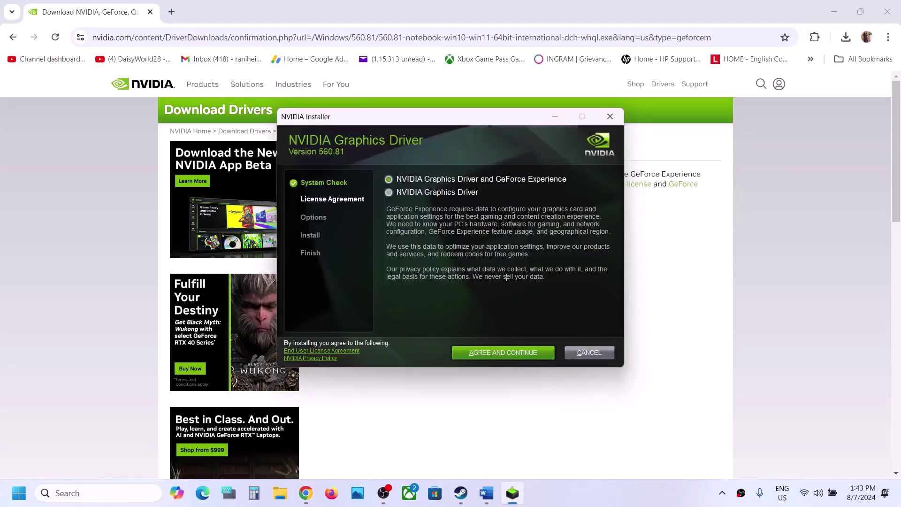
Accept the NVIDIA Graphics Driver 560.81 licence and start a Custom (Advanced) install with a clean installation
left_click(512, 352)
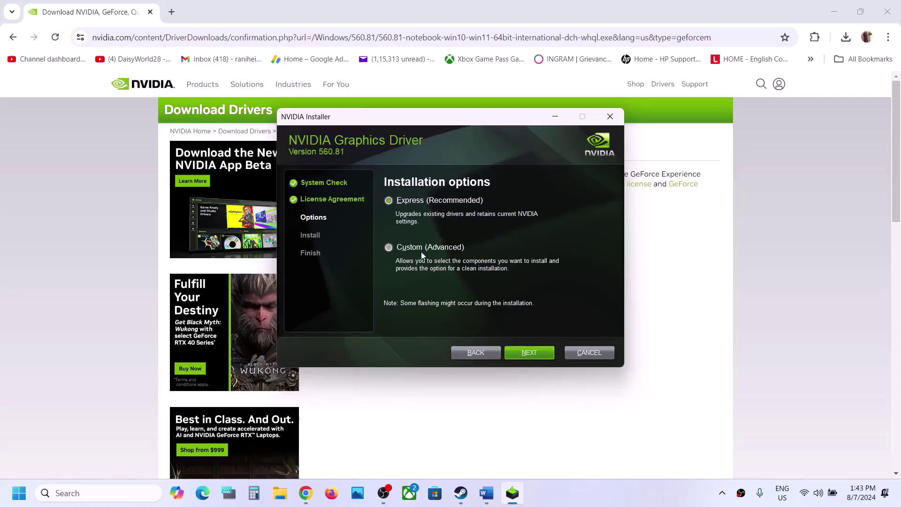
left_click(417, 246)
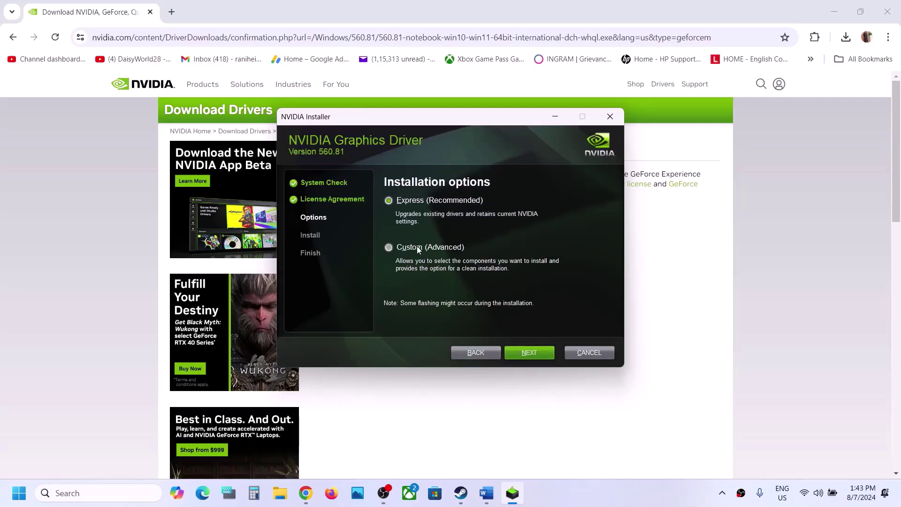
left_click(528, 353)
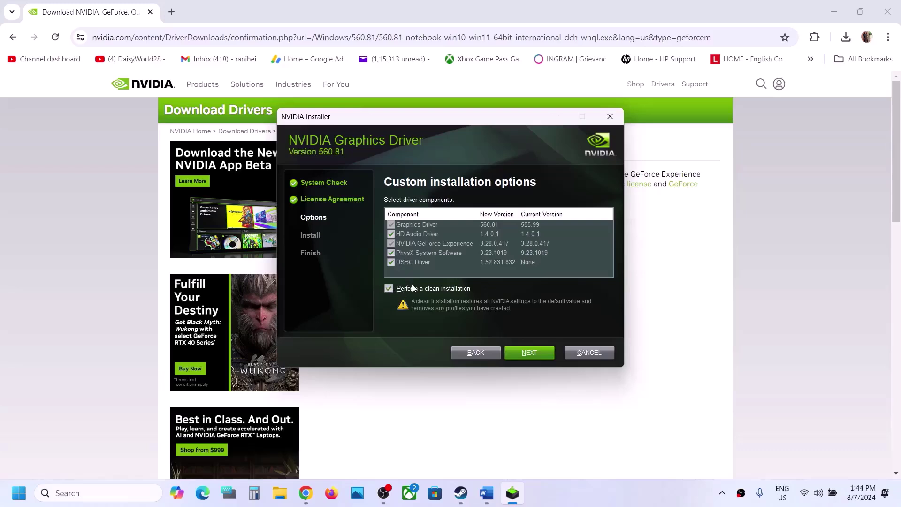
left_click(535, 354)
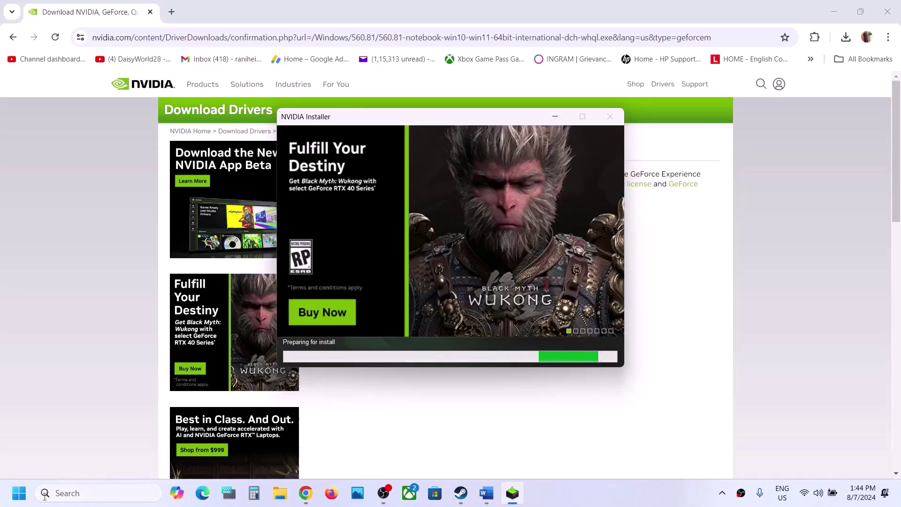
left_click(19, 492)
left_click(341, 452)
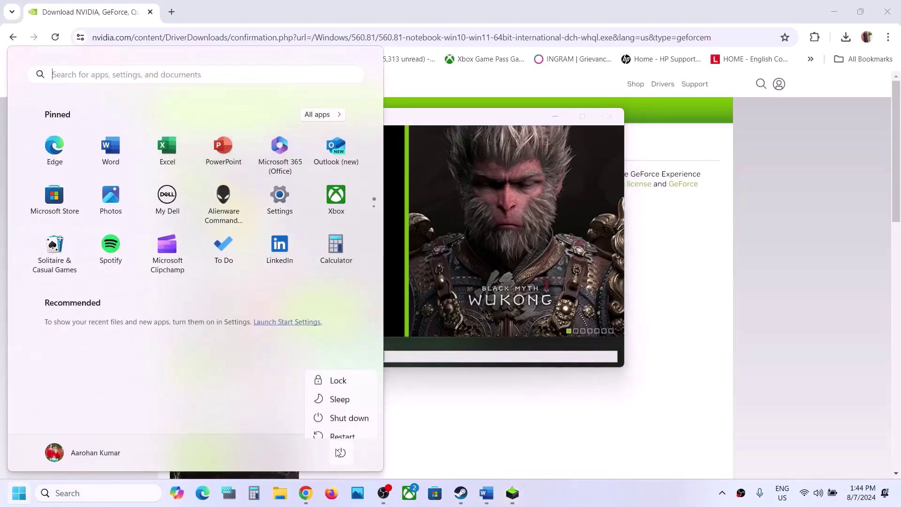
left_click(503, 400)
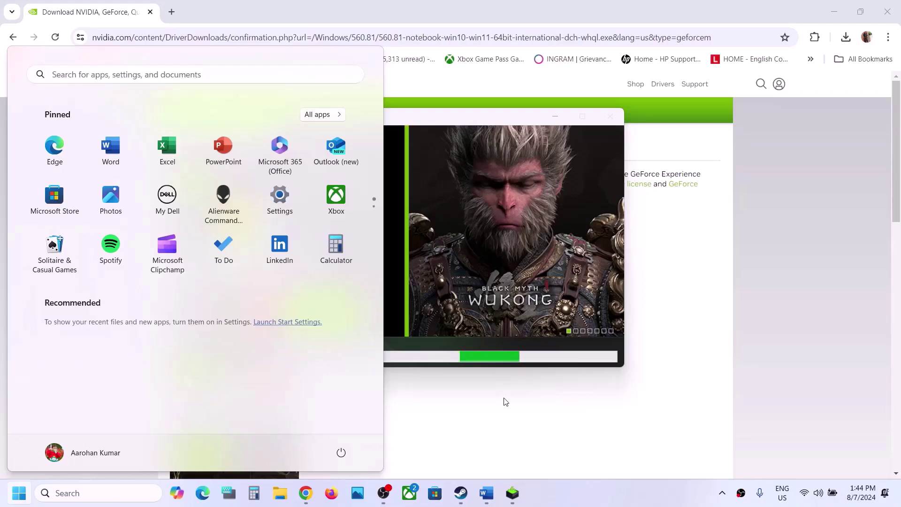
left_click(544, 268)
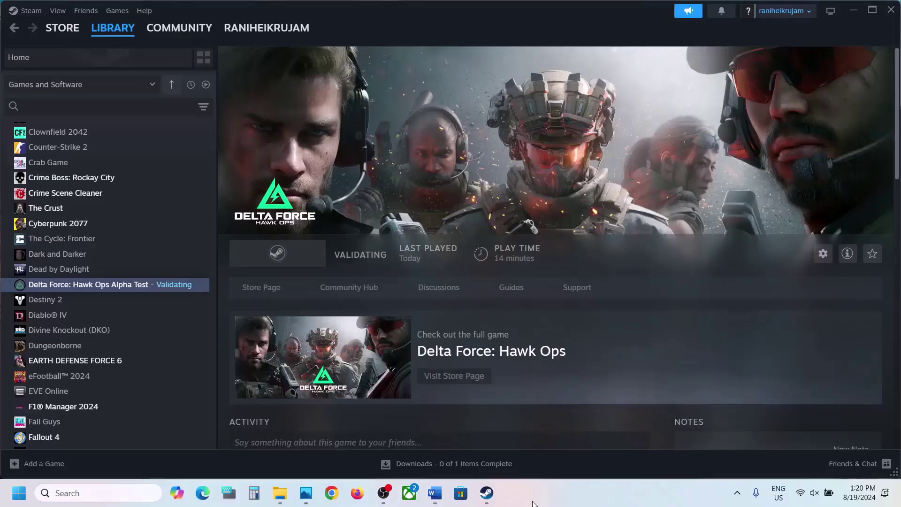
Switch to the Word document, copy "graphics" from Step 9 and use it in Windows search to open Graphics settings
left_click(435, 493)
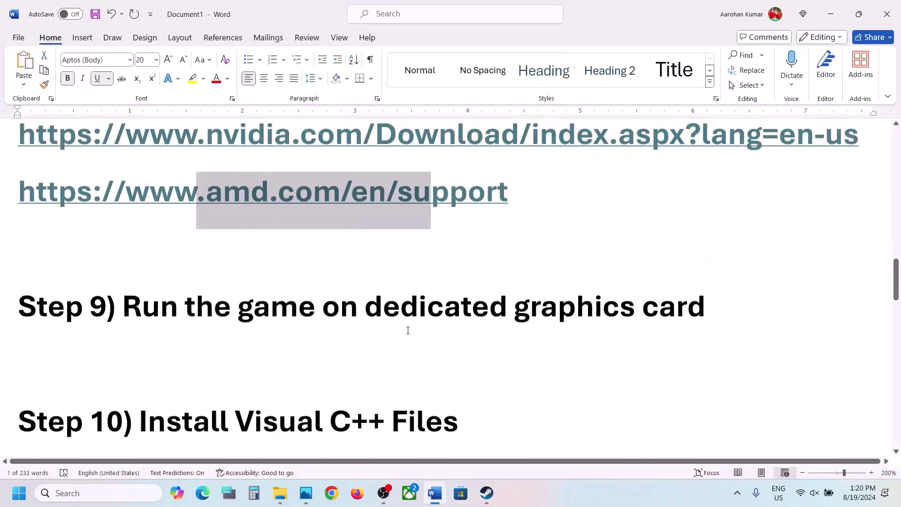
scroll(408, 331, "down", 1)
double_click(544, 280)
key("ctrl+c")
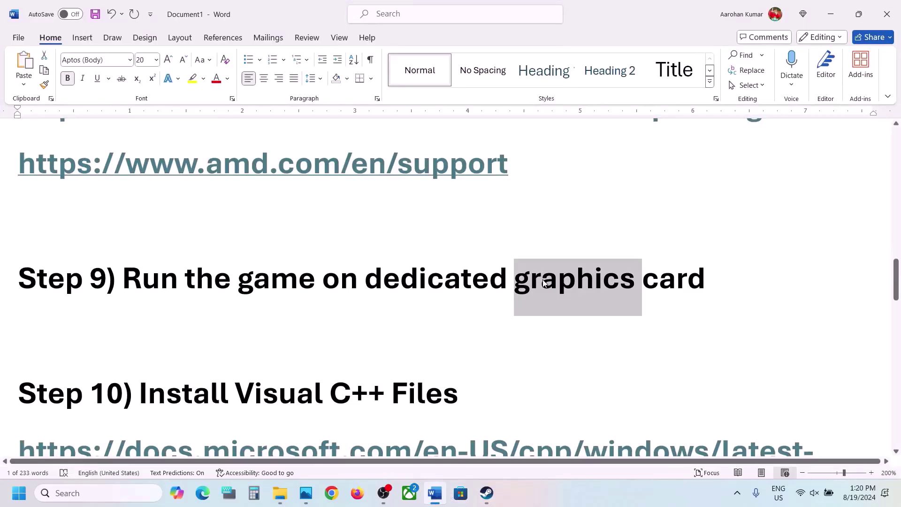
left_click(94, 493)
key("ctrl+v")
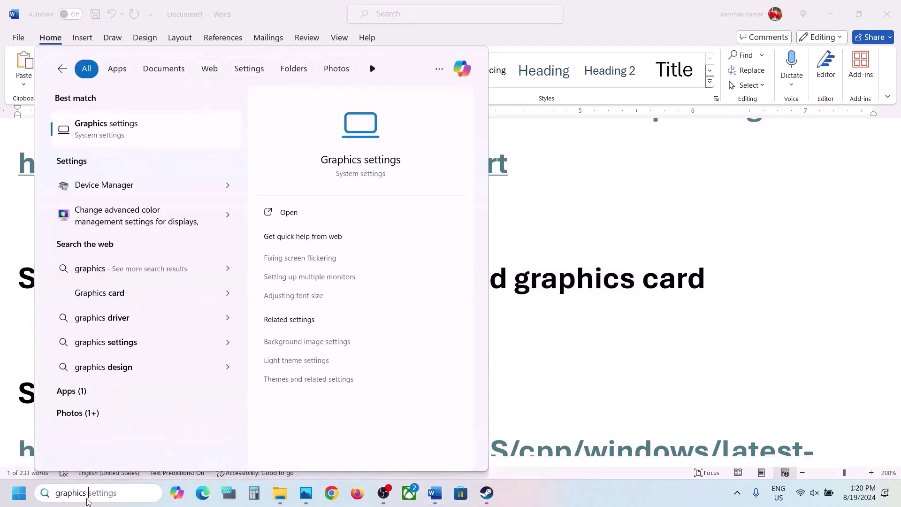
left_click(132, 128)
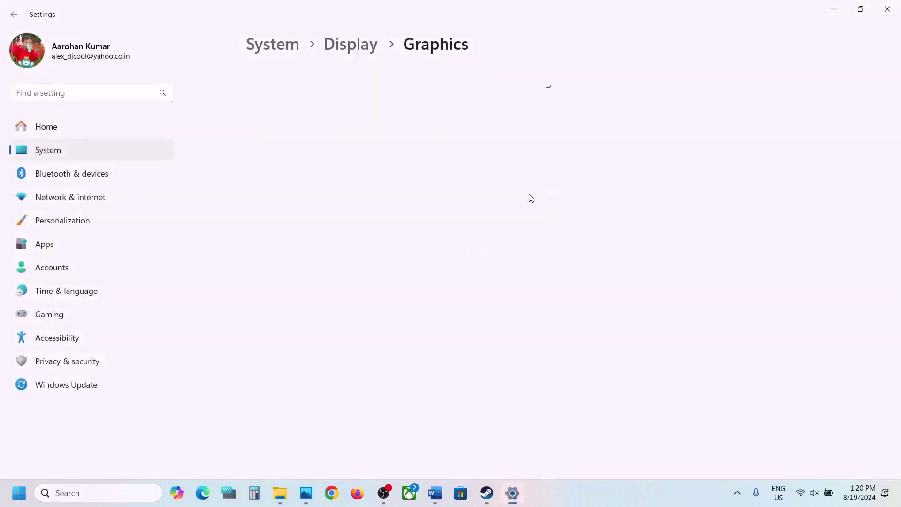
Browse for a desktop app to add and go to C:\Program Files (x86)\Steam\steamapps\common
left_click(276, 215)
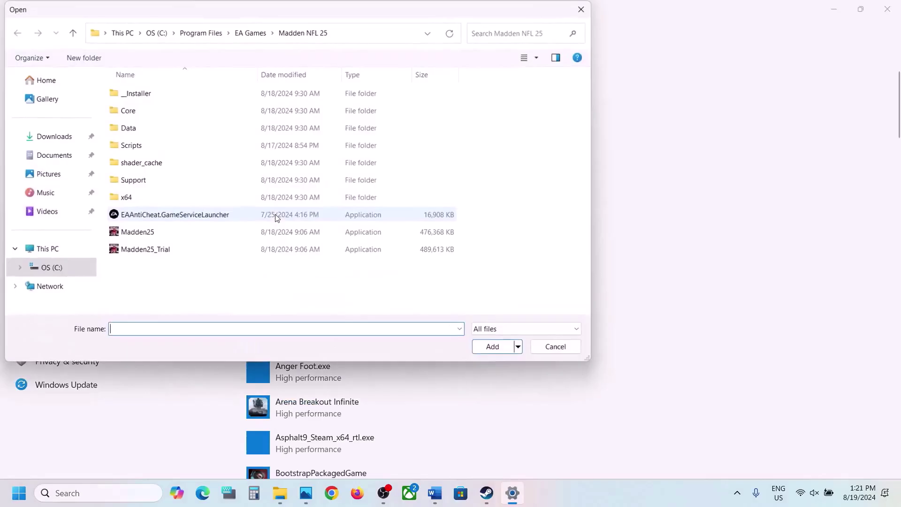
left_click(56, 267)
scroll(188, 183, "down", 2)
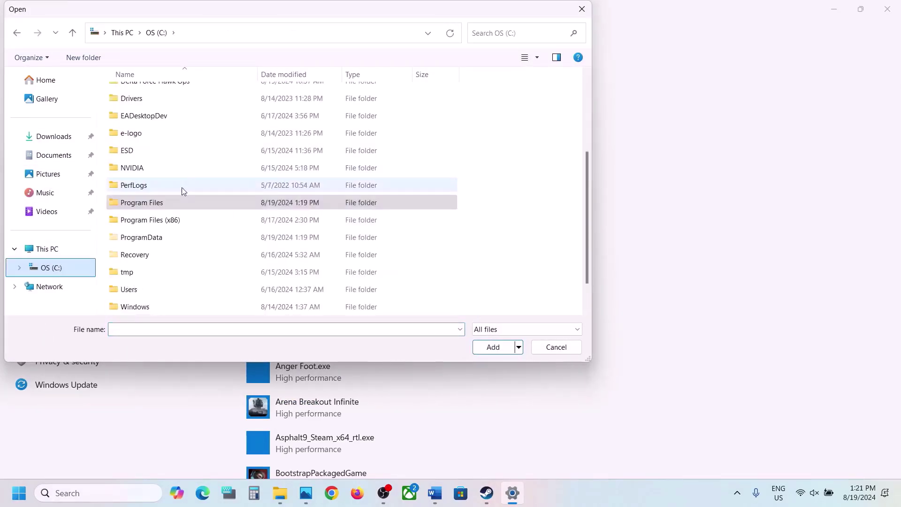
double_click(171, 219)
scroll(166, 214, "down", 3)
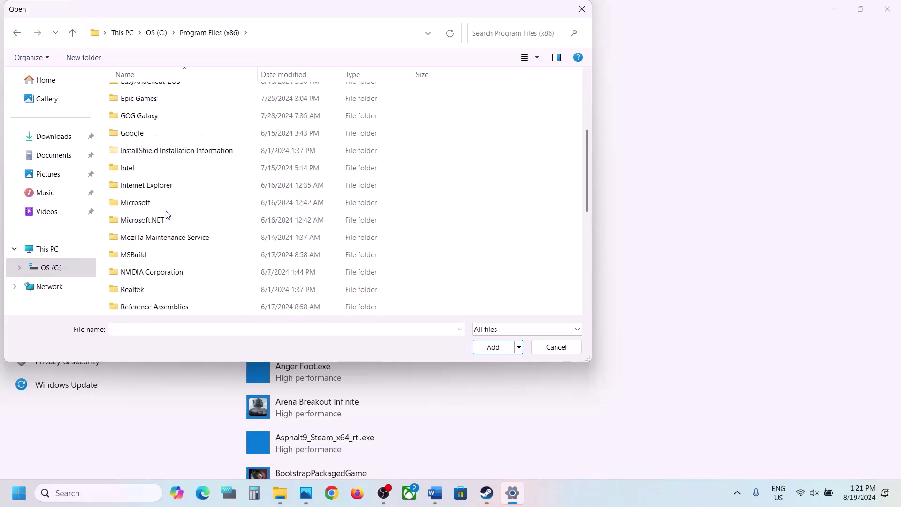
scroll(155, 226, "down", 3)
double_click(127, 185)
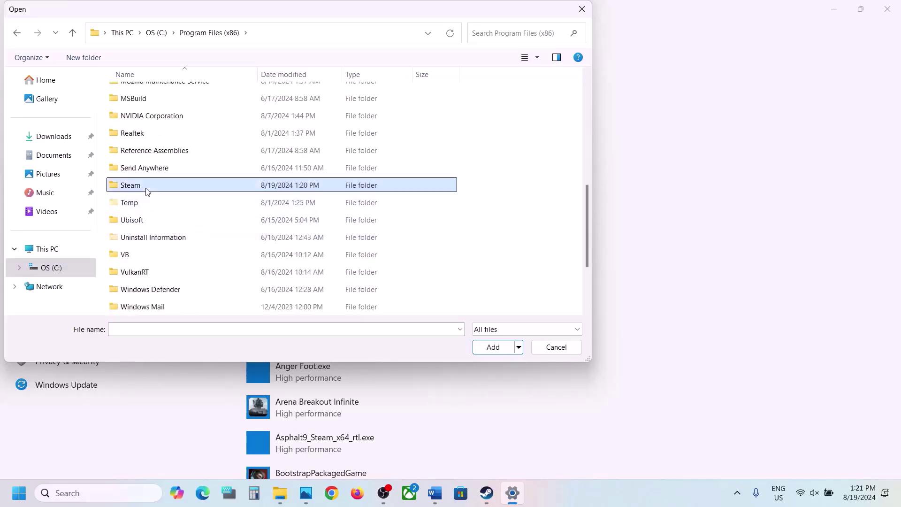
left_click(133, 150)
double_click(133, 151)
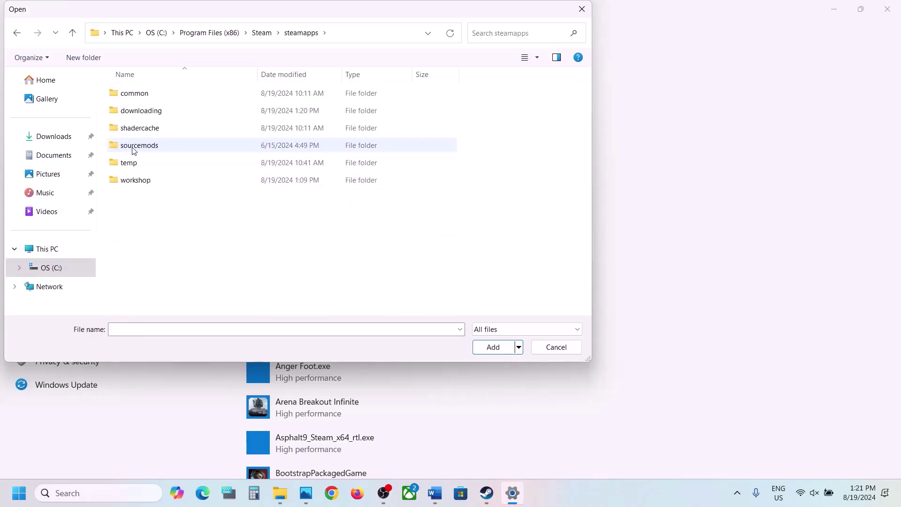
double_click(144, 93)
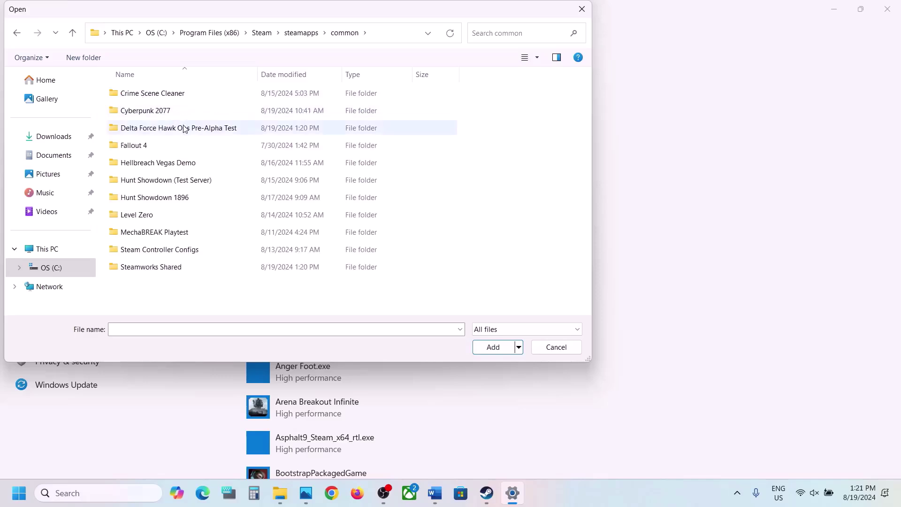
Add DeltaForceClient from the Game folder of Delta Force Hawk Ops Pre-Alpha Test to the custom graphics apps
double_click(184, 128)
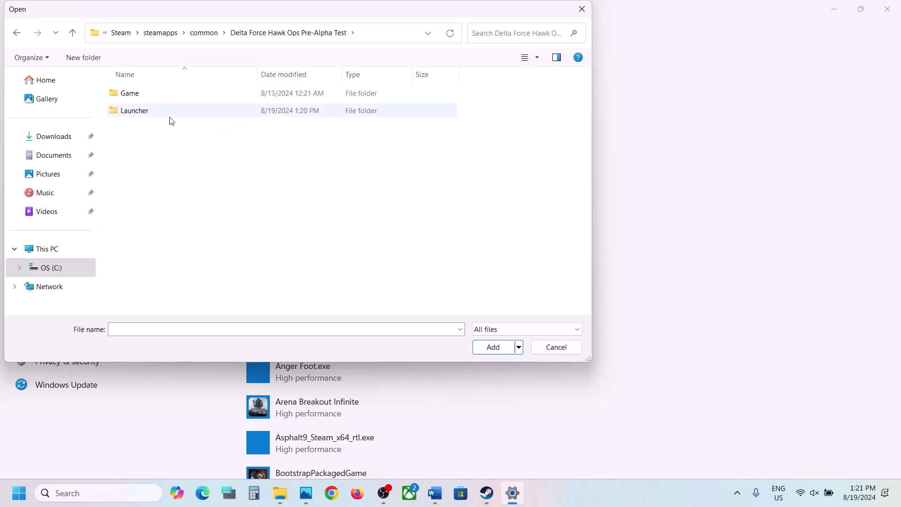
double_click(141, 94)
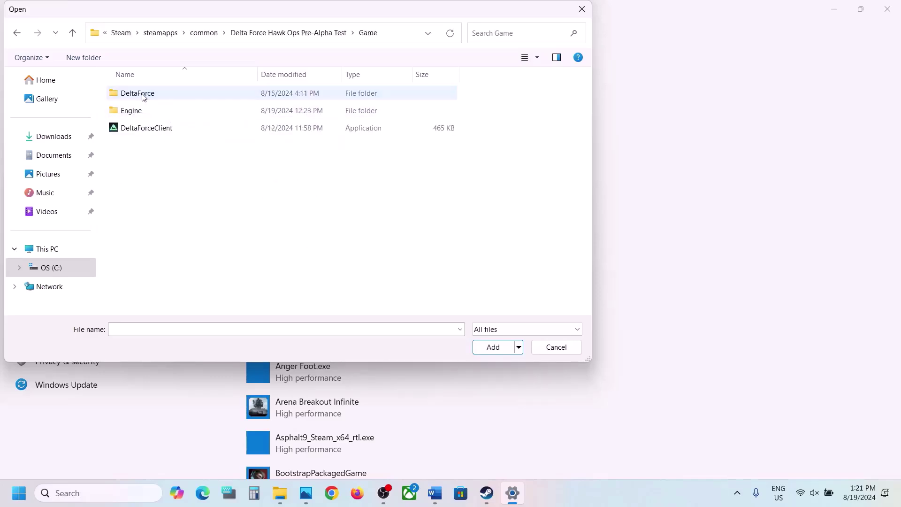
left_click(137, 134)
left_click(492, 348)
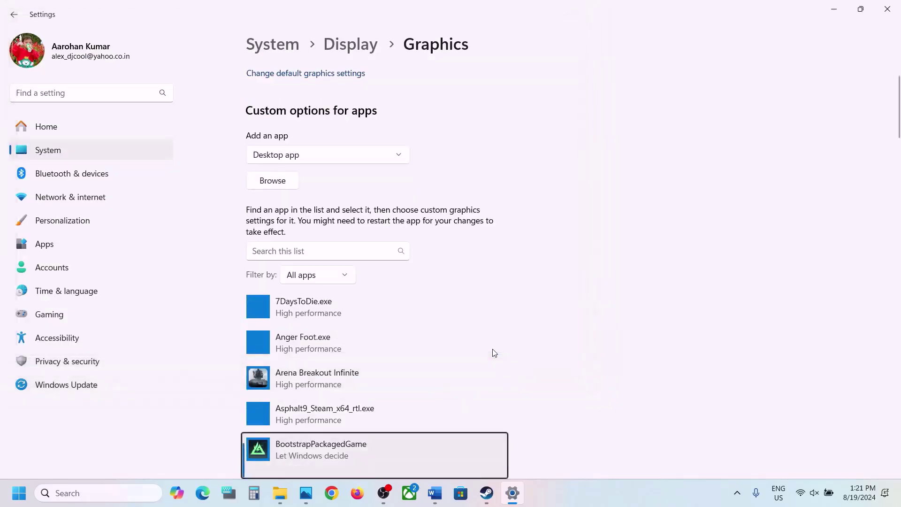
Set the graphics preference of the added DeltaForceClient.exe entry to High performance and save it
scroll(413, 366, "down", 3)
left_click(417, 366)
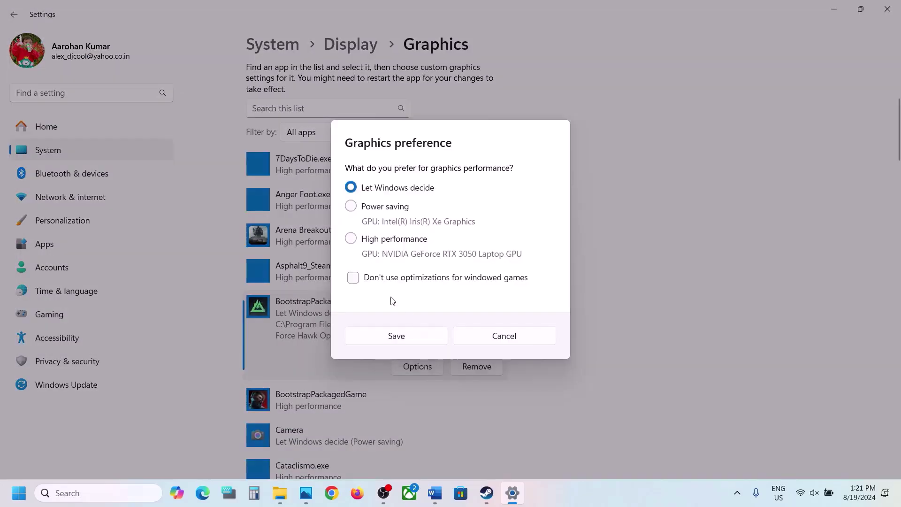
left_click(376, 238)
left_click(424, 335)
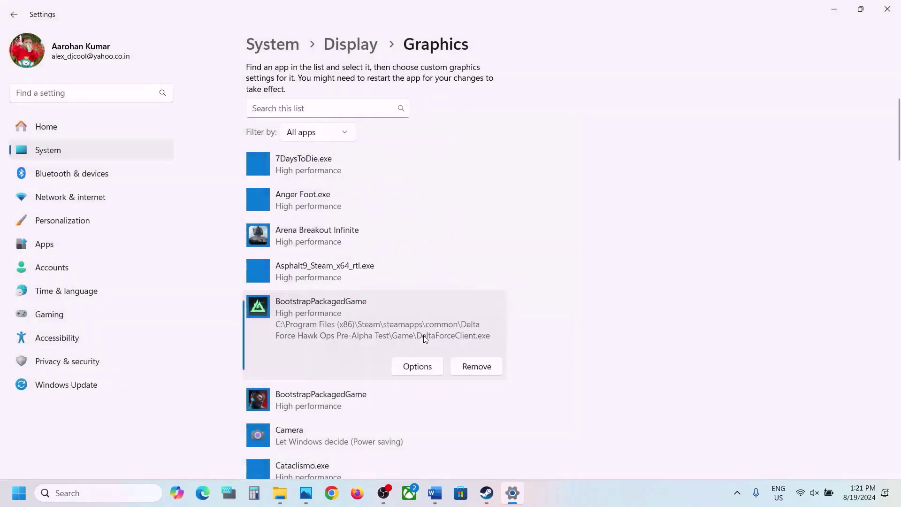
Add DeltaForceClient-Win64-Shipping from the game's DeltaForce\Binaries\Win64 folder to the custom graphics apps
scroll(342, 193, "up", 4)
left_click(277, 216)
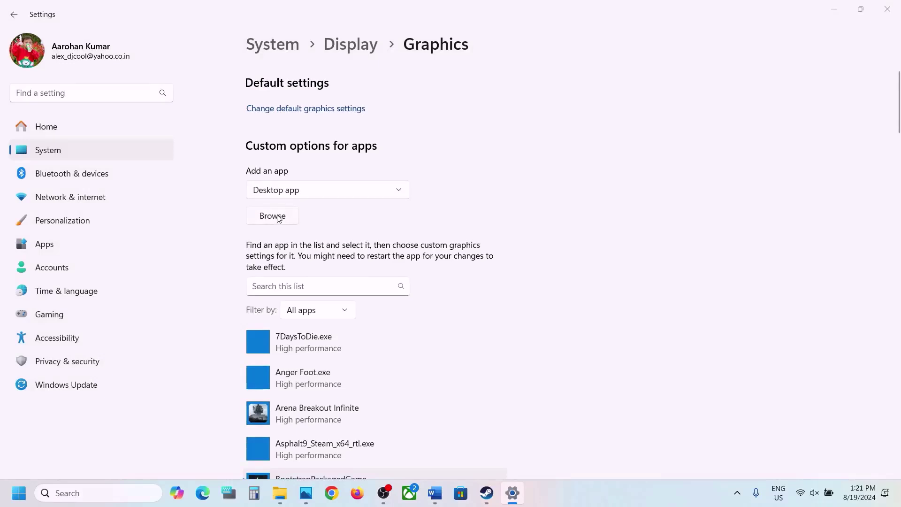
double_click(138, 93)
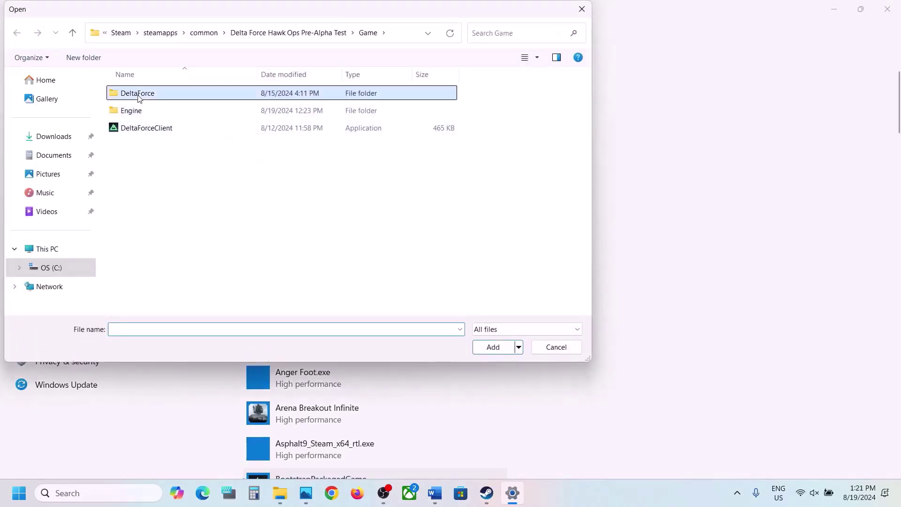
double_click(138, 93)
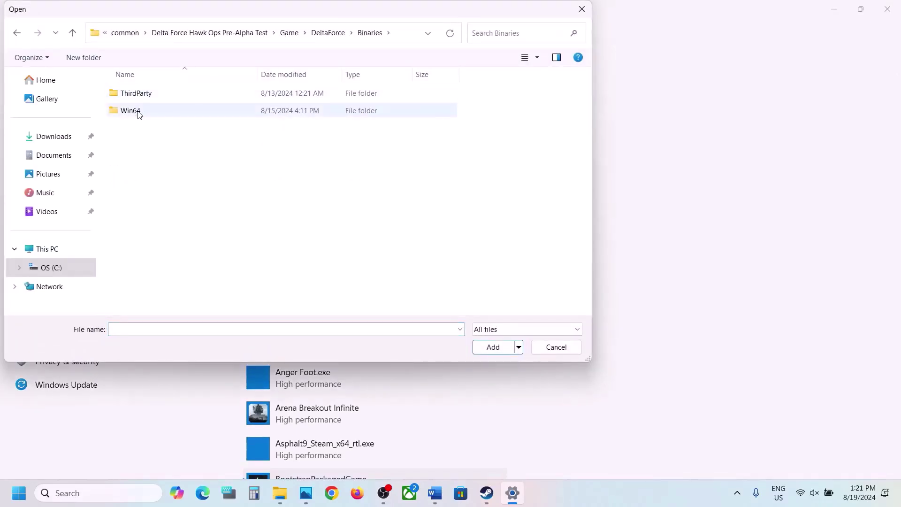
double_click(137, 111)
left_click(151, 302)
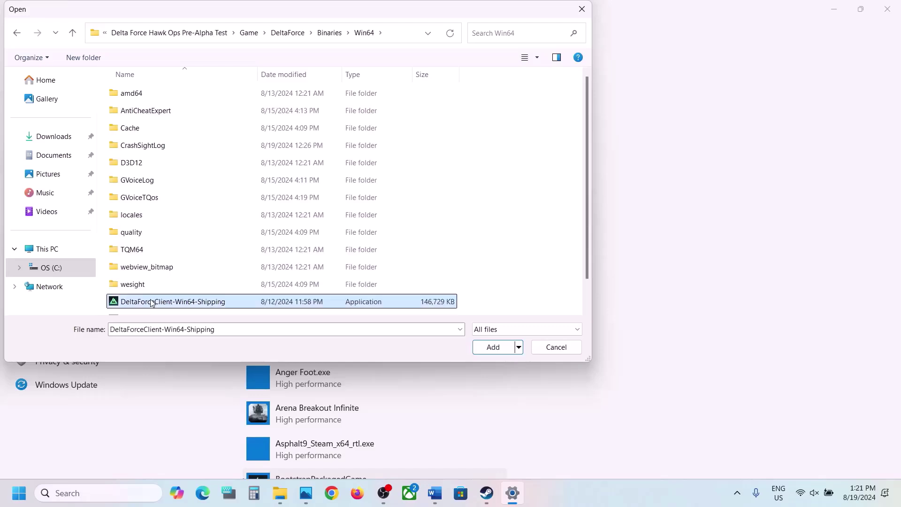
left_click(496, 347)
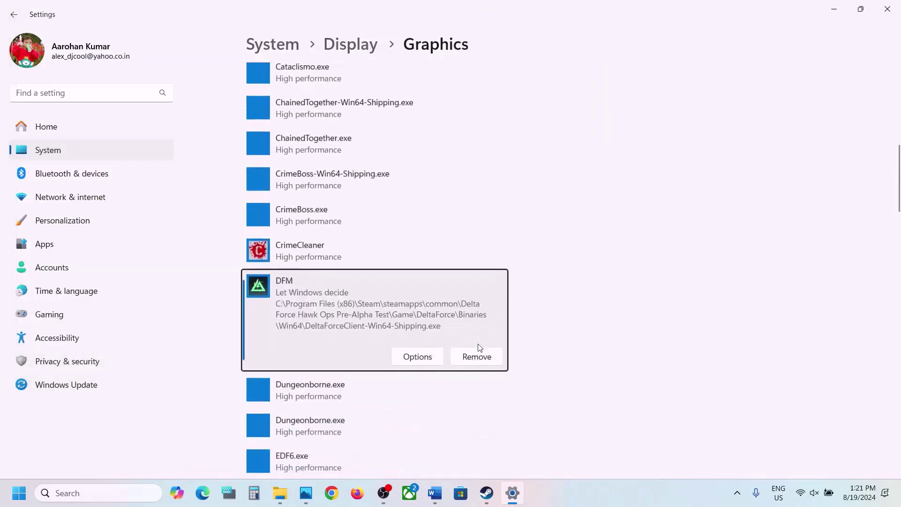
Set the DFM entry's graphics preference to High performance and save it
left_click(425, 360)
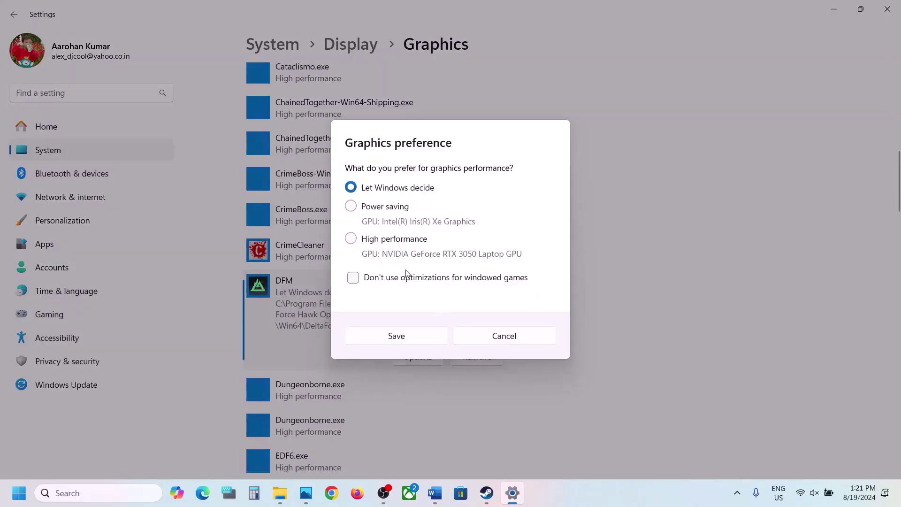
left_click(383, 240)
left_click(397, 336)
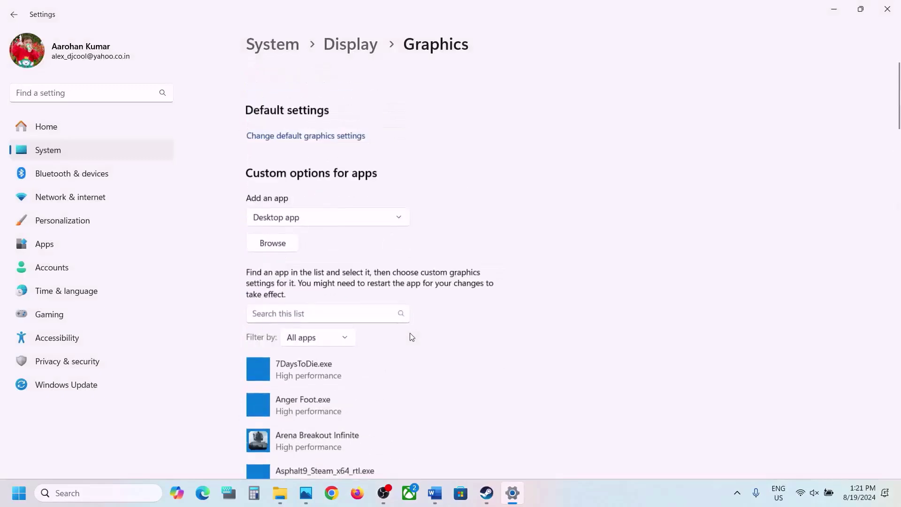
Add df_launcher_global from the Launcher folder of Delta Force Hawk Ops Pre-Alpha Test to the custom graphics apps
left_click(273, 238)
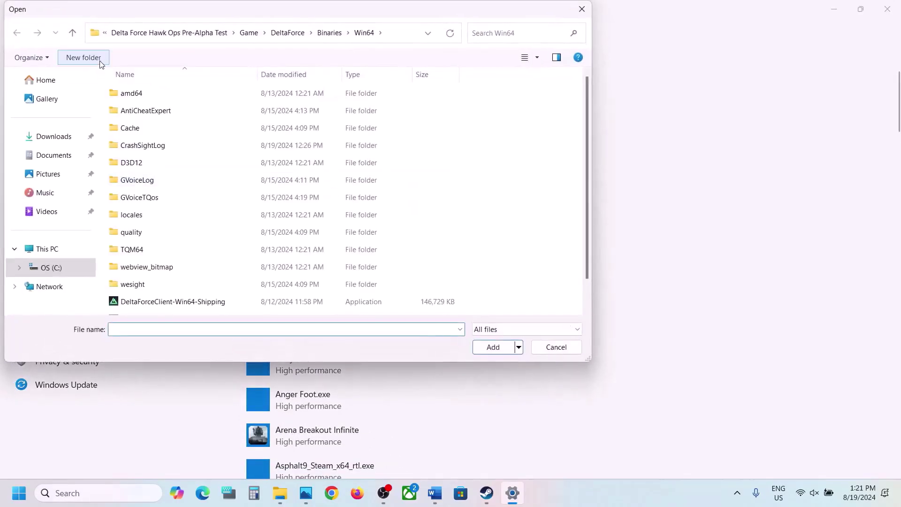
left_click(71, 33)
left_click(71, 33)
left_click(71, 33)
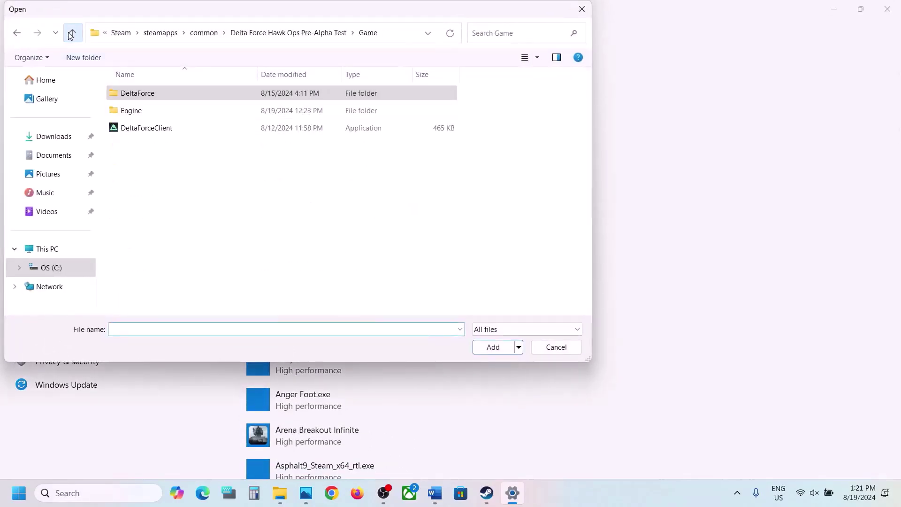
left_click(71, 32)
double_click(140, 111)
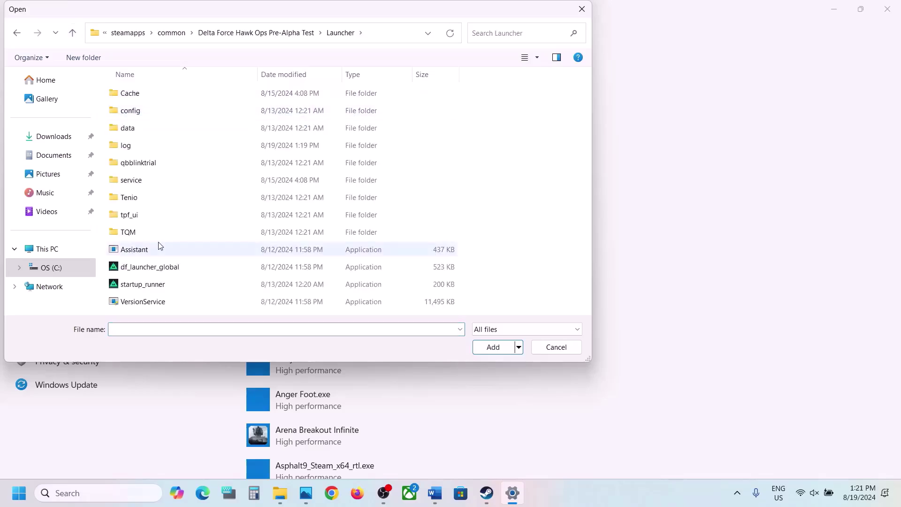
left_click(146, 266)
left_click(485, 342)
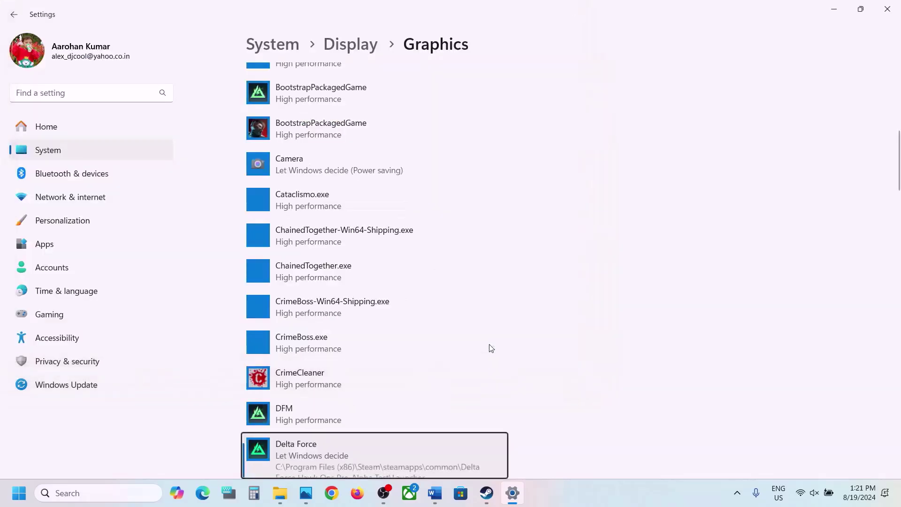
Set the graphics preference of the Delta Force entry for df_launcher_global to High performance and save it
left_click(417, 345)
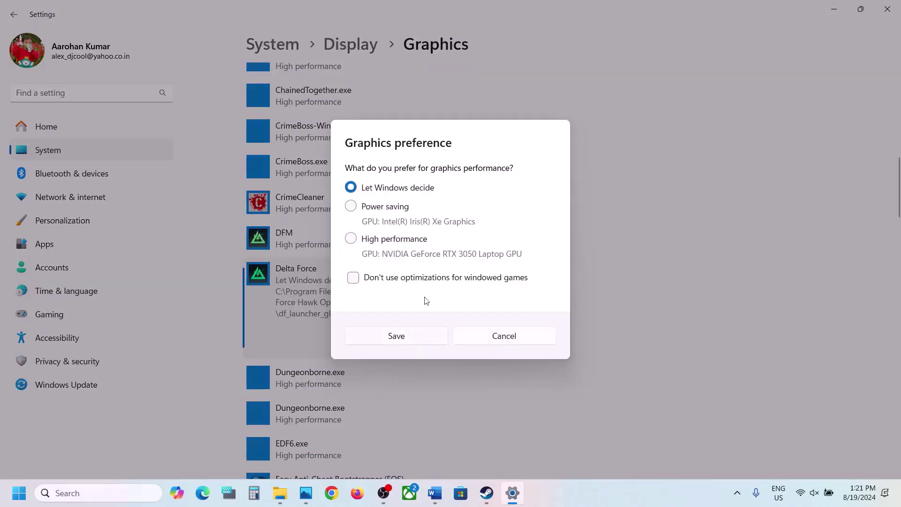
left_click(386, 241)
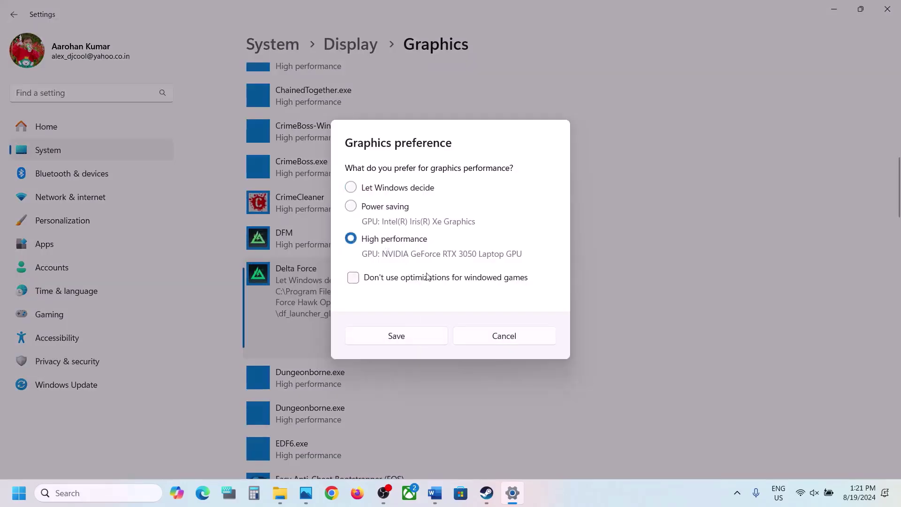
left_click(406, 339)
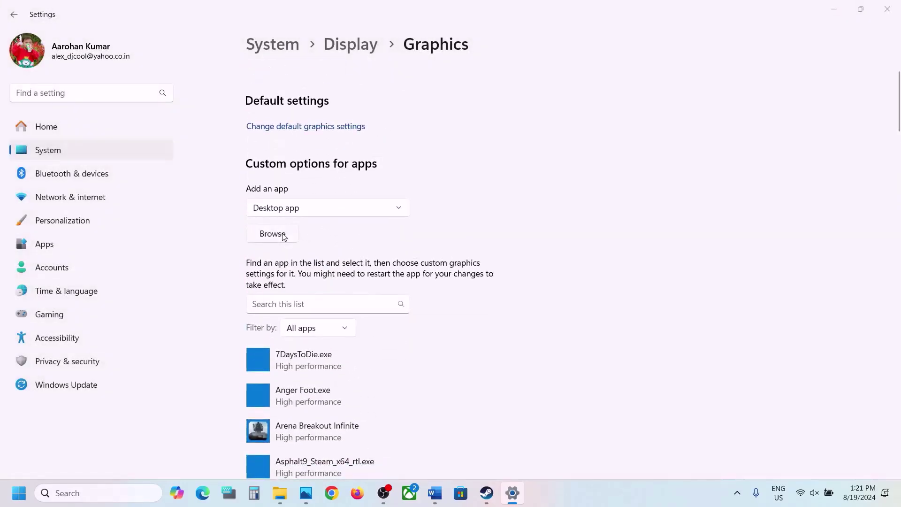
Add startup_runner from the game's Launcher folder to the custom graphics apps
left_click(283, 235)
left_click(177, 285)
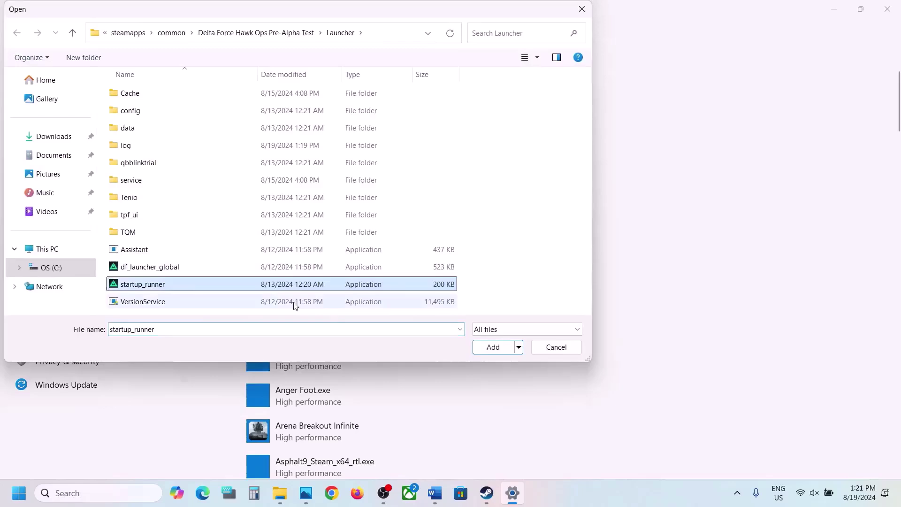
left_click(484, 353)
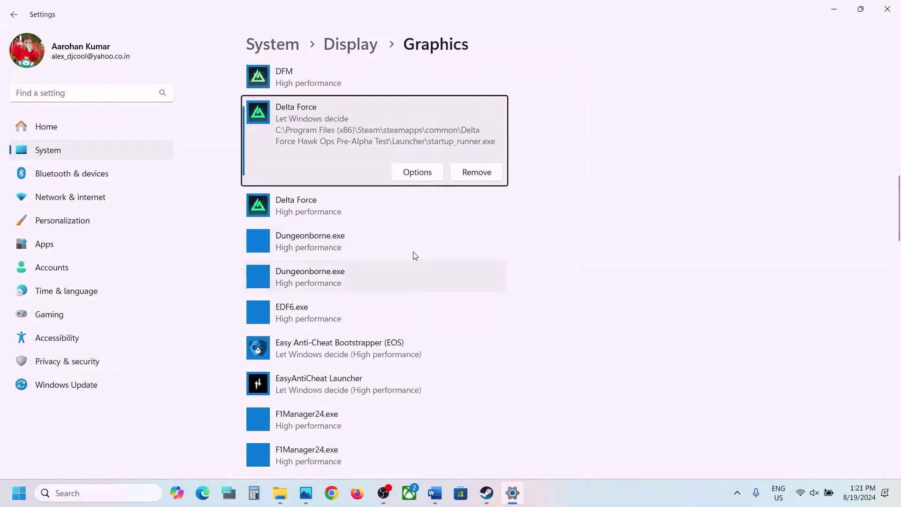
Save High performance as the graphics preference of the startup_runner.exe entry and close Settings
left_click(413, 173)
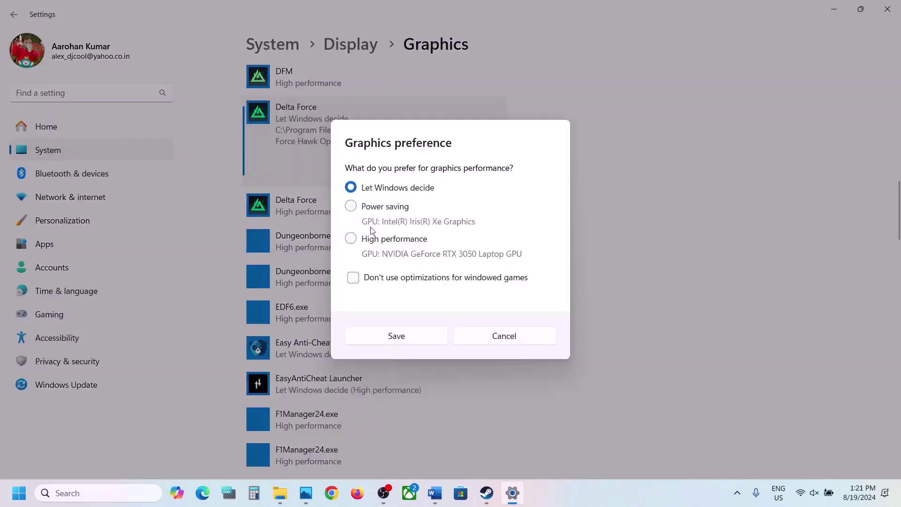
left_click(368, 238)
left_click(406, 339)
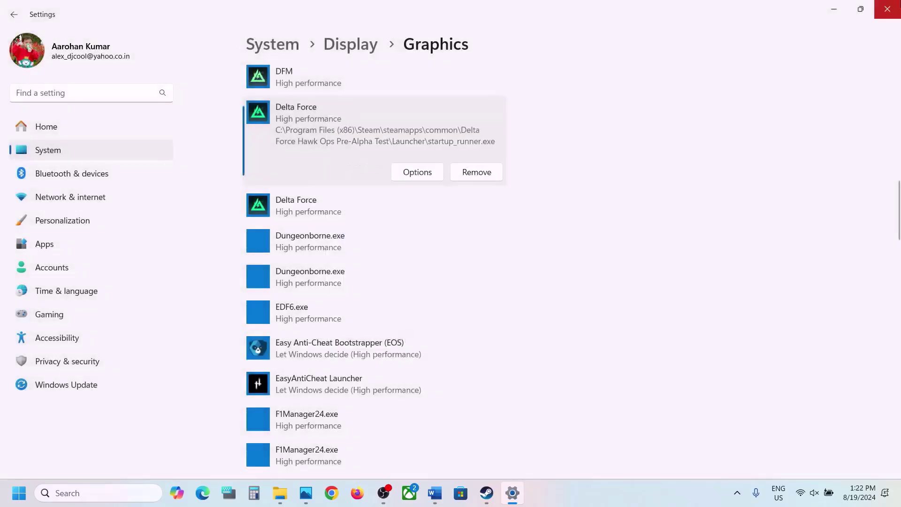
left_click(888, 9)
Copy the Visual C++ download link under Step 10 of the Word guide and open it in Chrome
scroll(501, 232, "down", 3)
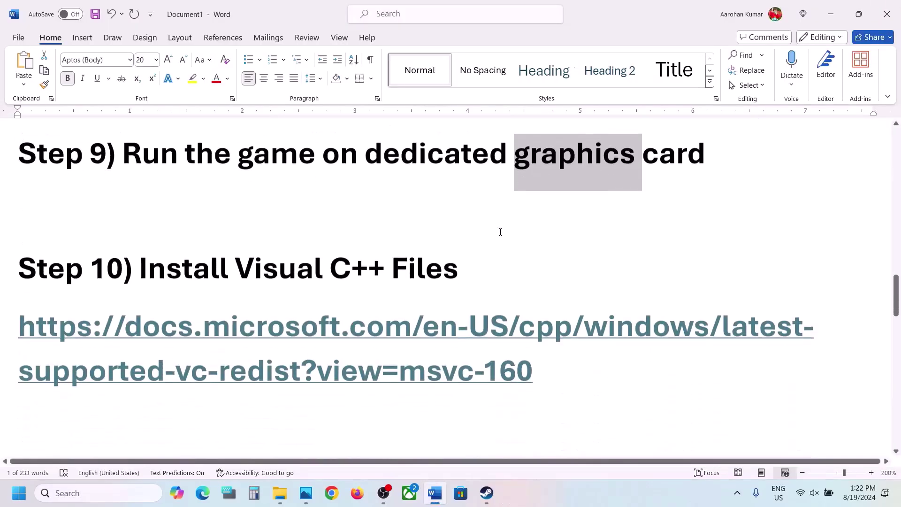
left_click_drag(559, 369, 0, 327)
key("ctrl+c")
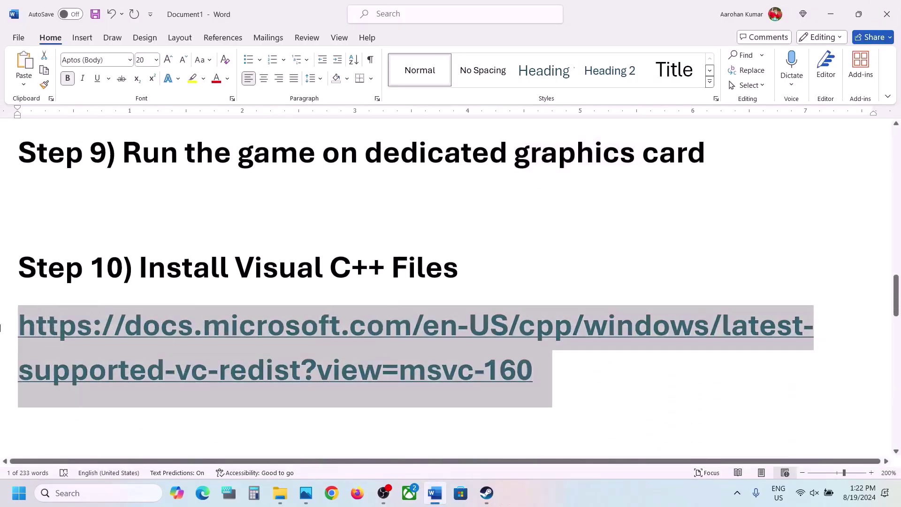
left_click(331, 493)
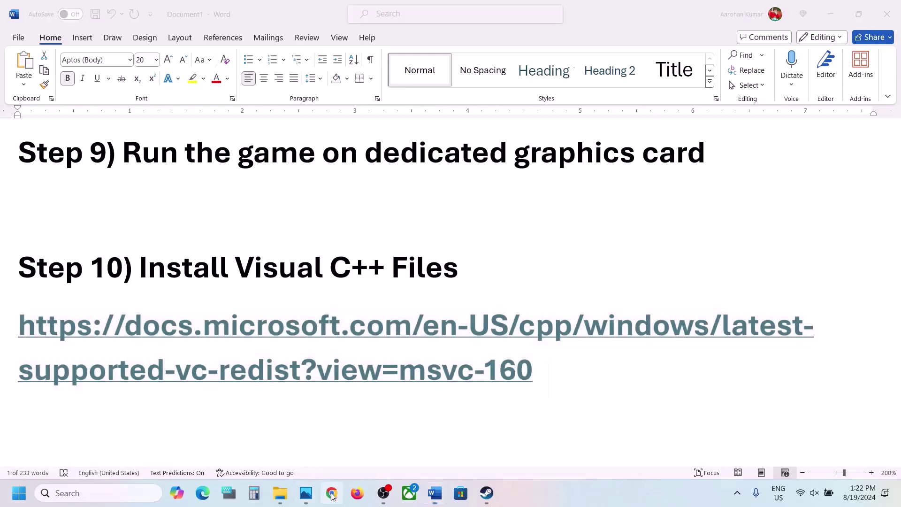
key("ctrl+v")
key("Return")
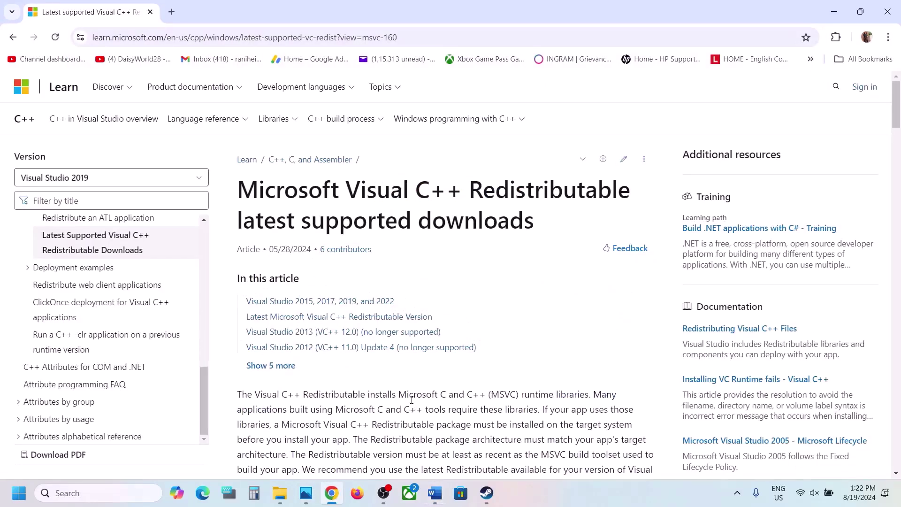
Download the X86 installer of the latest Visual C++ 2015-2022 Redistributable, run it and repair the installation
scroll(411, 400, "down", 6)
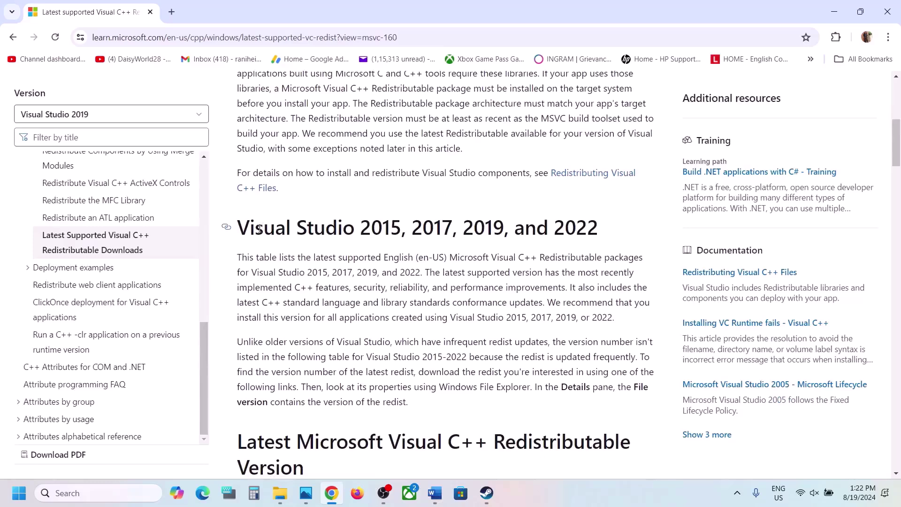
left_click_drag(259, 229, 585, 228)
scroll(415, 313, "down", 7)
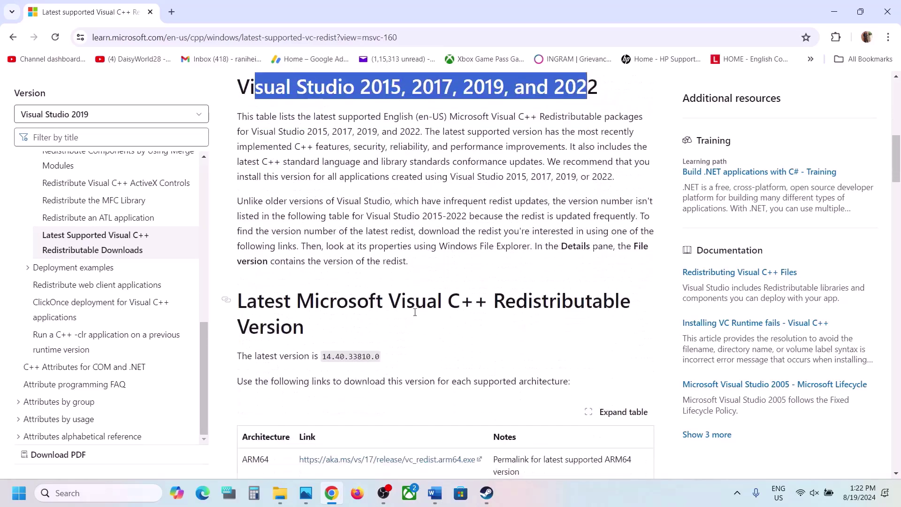
double_click(253, 251)
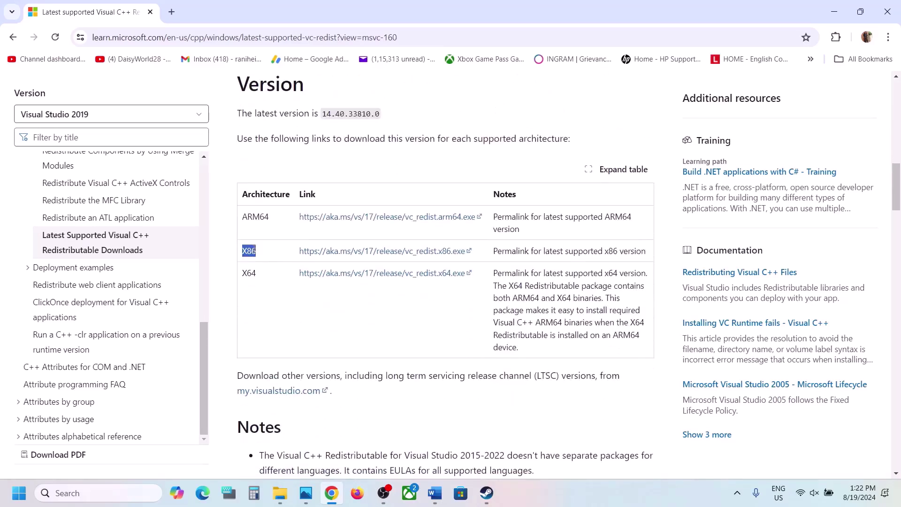
left_click(245, 274)
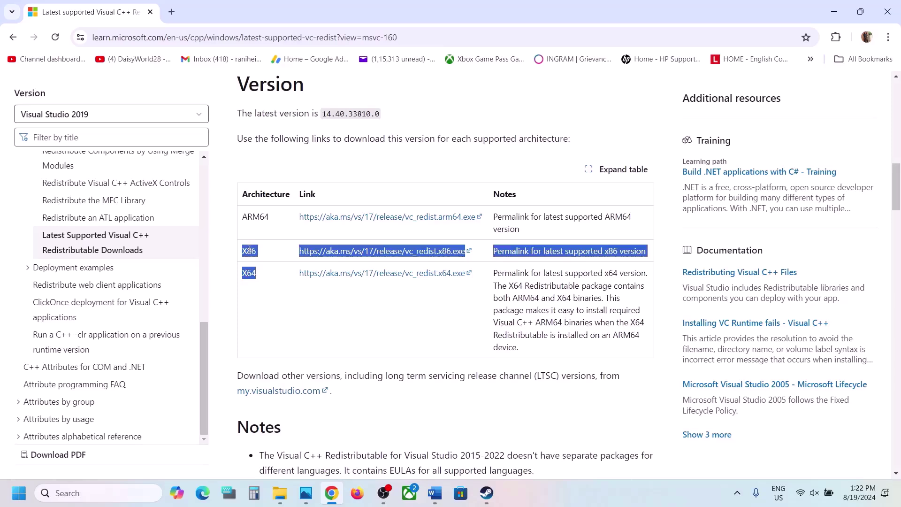
left_click_drag(250, 251, 249, 251)
left_click(408, 252)
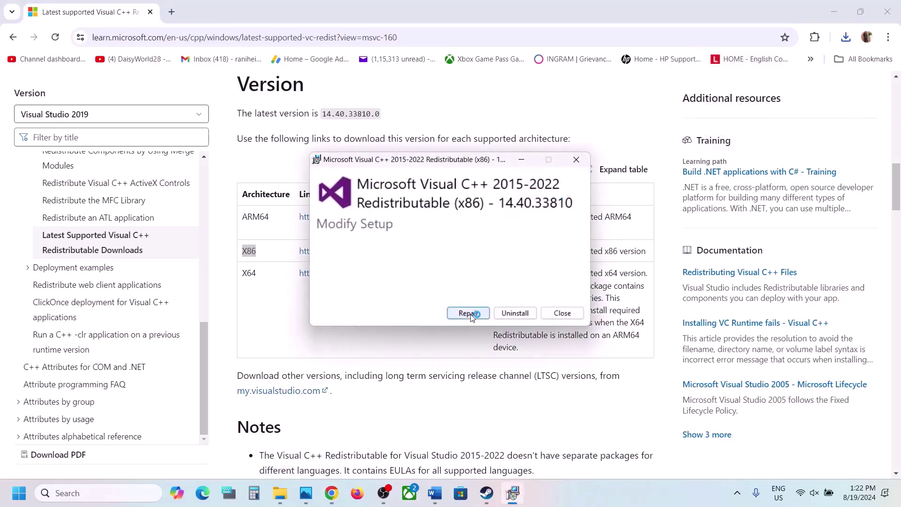
left_click(469, 313)
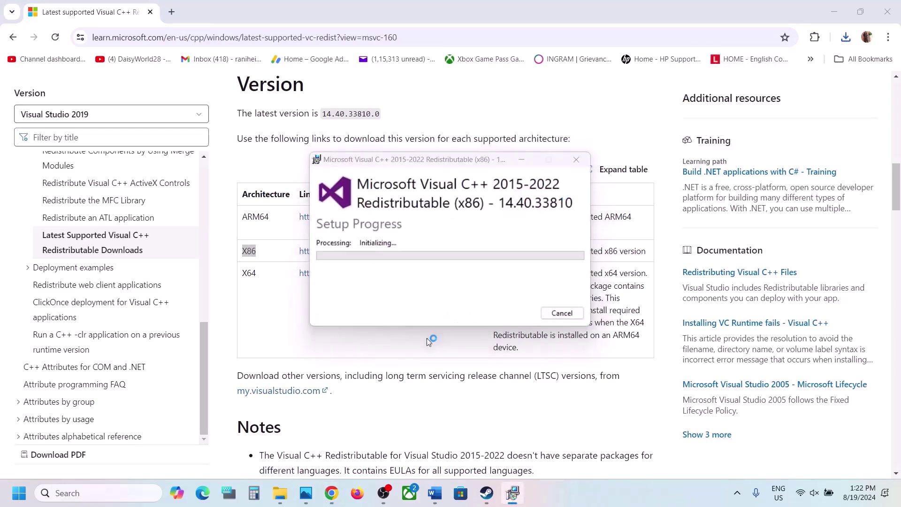
Download the X64 Visual C++ Redistributable, run VC_redist.x64 (4).exe and try to repair the installation
double_click(249, 273)
left_click(338, 275)
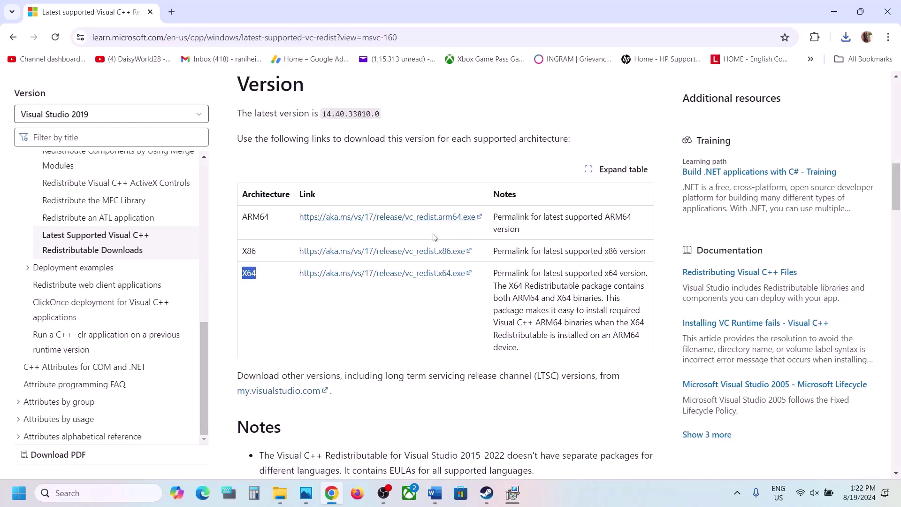
left_click(382, 276)
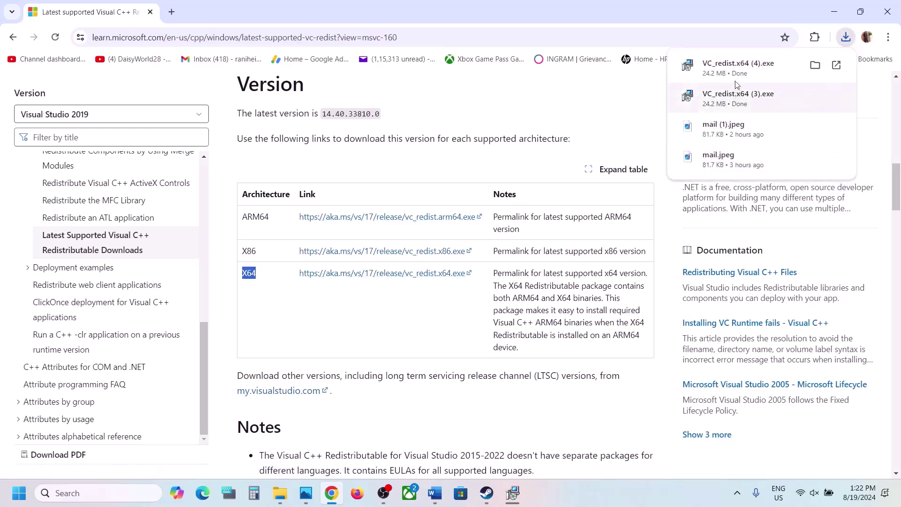
left_click(737, 72)
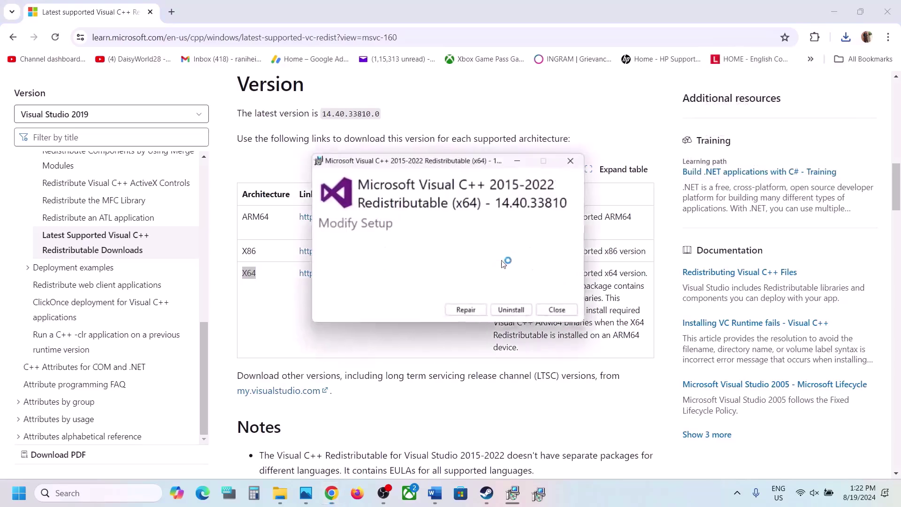
left_click(466, 309)
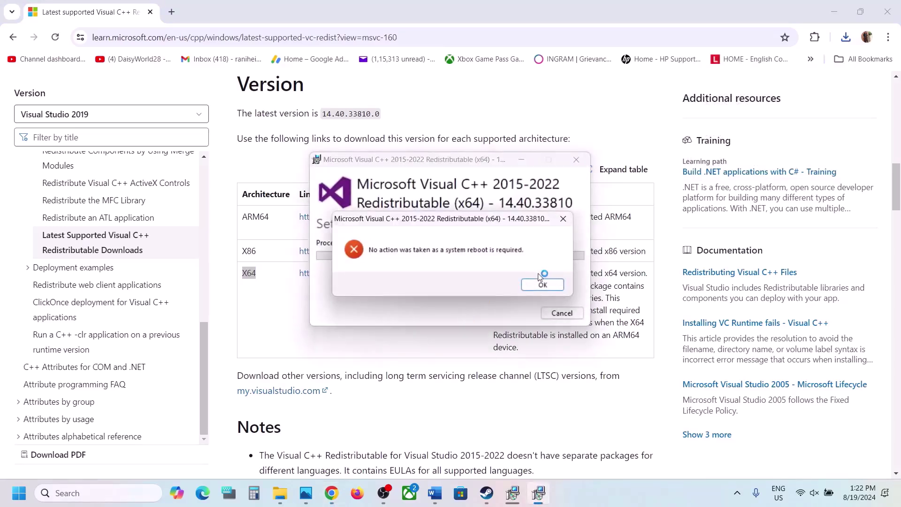
left_click(542, 283)
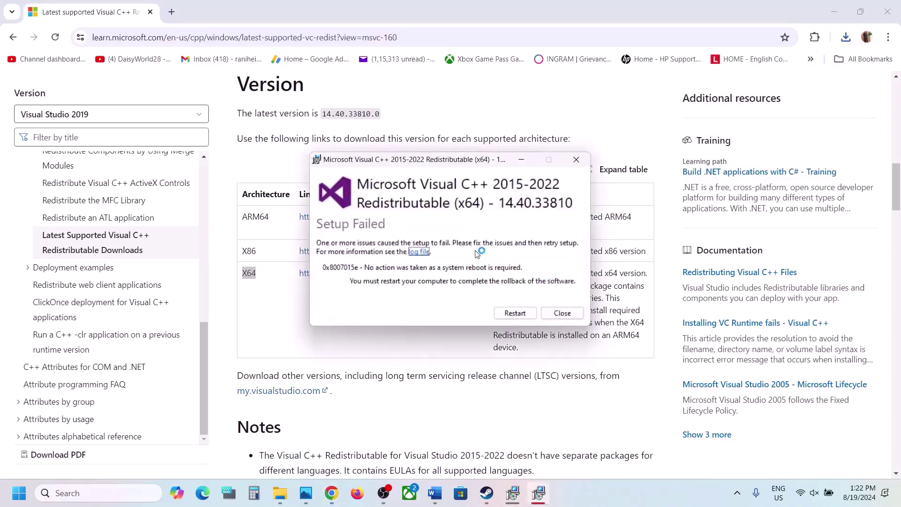
Check the outcome of the x86 setup by placing its window beside the x64 setup window
left_click(513, 493)
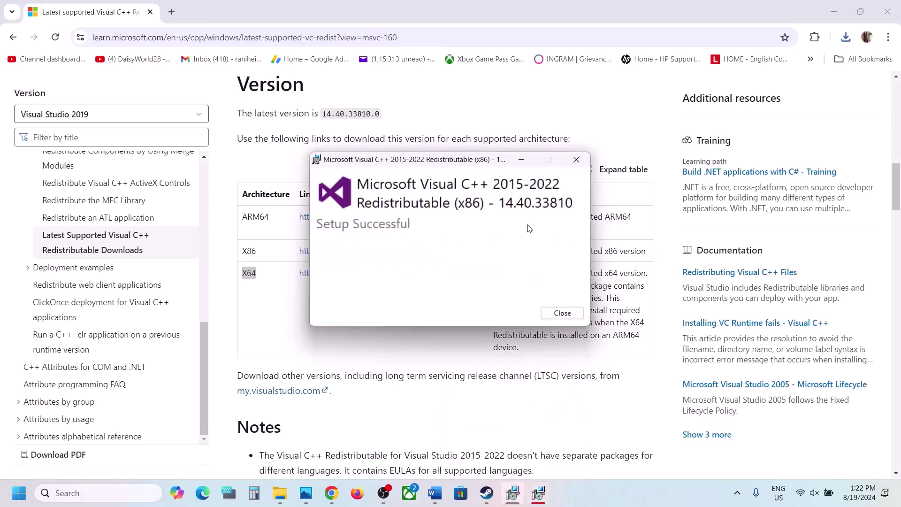
left_click_drag(507, 164, 309, 180)
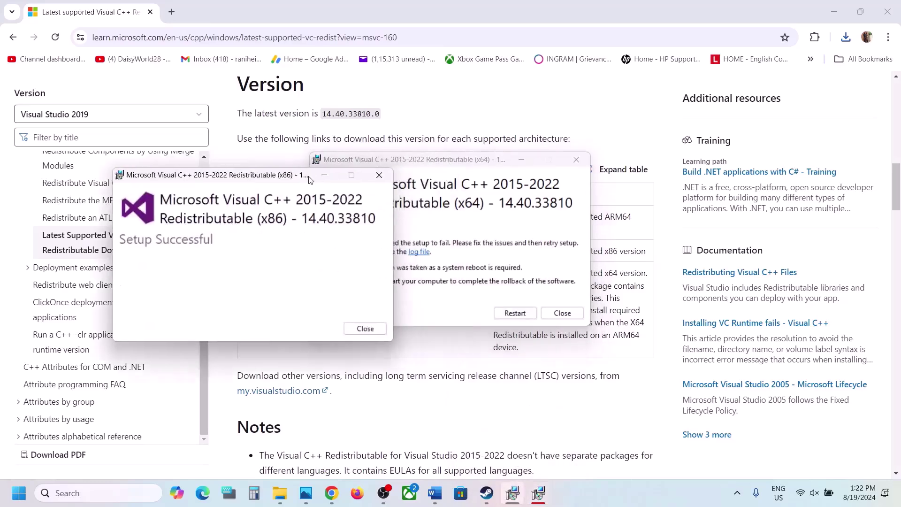
left_click(521, 320)
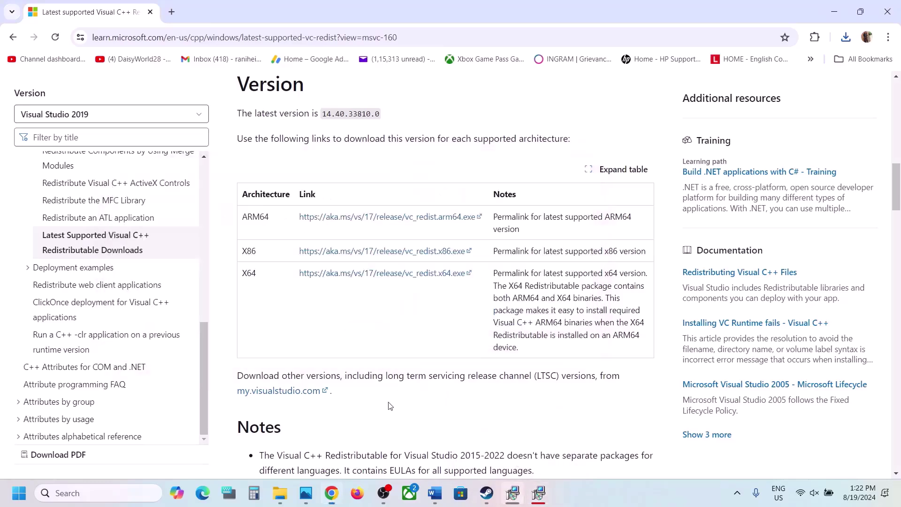
left_click(28, 502)
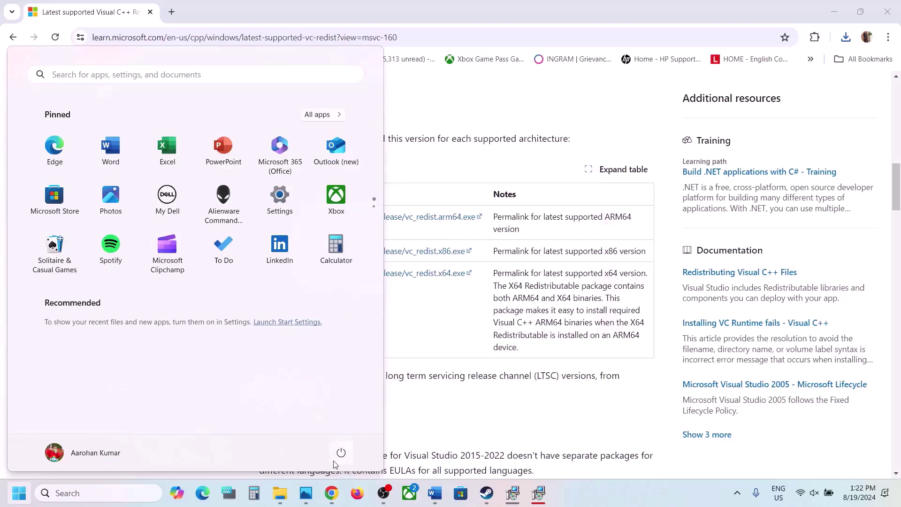
left_click(340, 454)
left_click(459, 412)
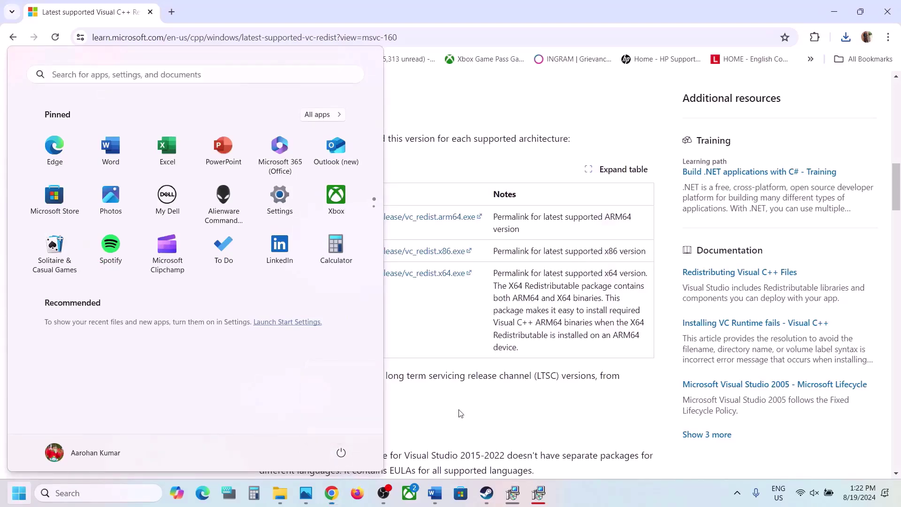
left_click(480, 467)
Return to the Word guide and highlight the Step 11 text "Update your Windows"
left_click(487, 493)
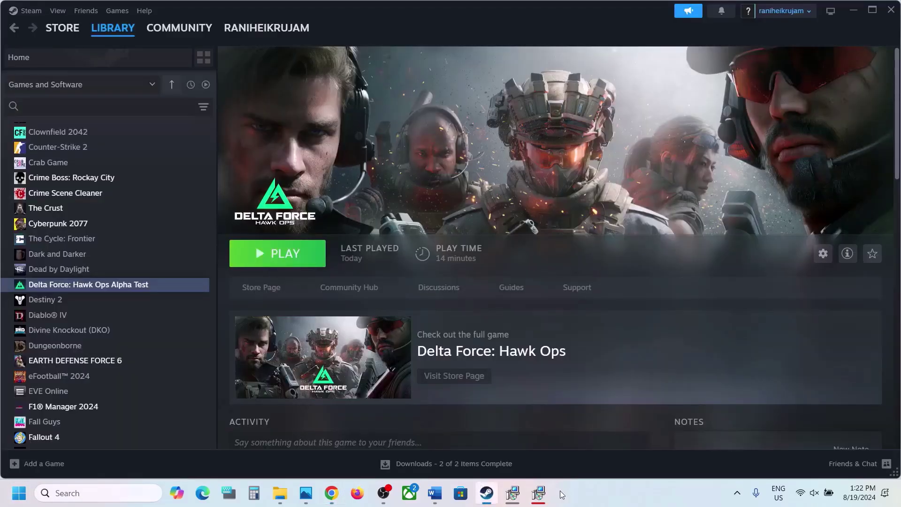
left_click(435, 493)
scroll(423, 376, "down", 5)
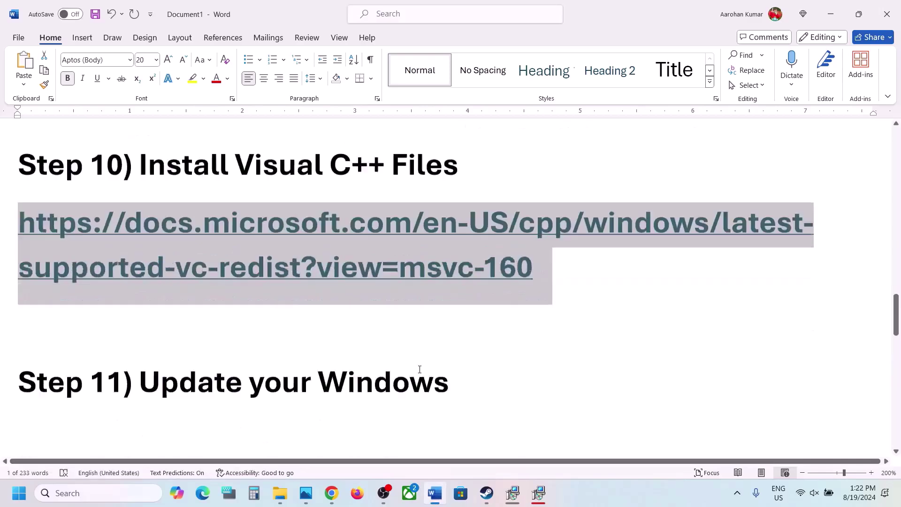
scroll(236, 402, "up", 3)
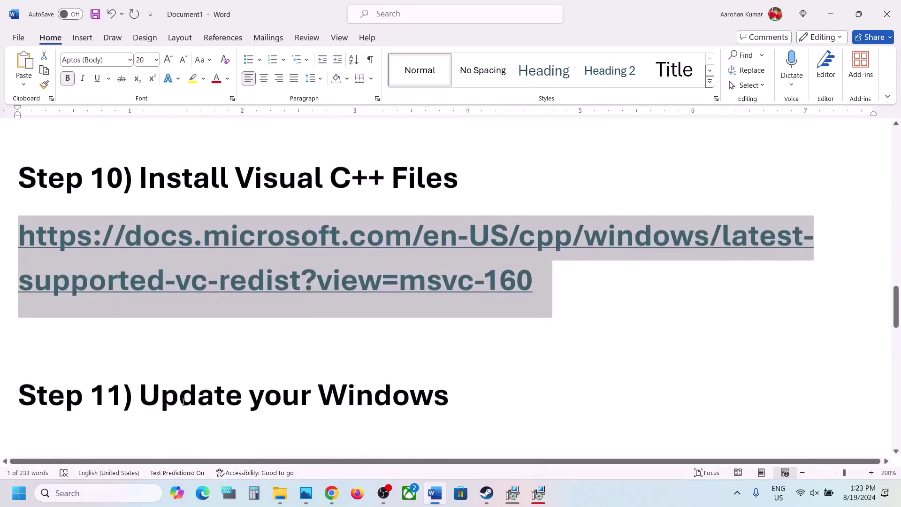
left_click_drag(184, 402, 491, 408)
Open Windows Update in Settings and download and install all available updates
key("super+i")
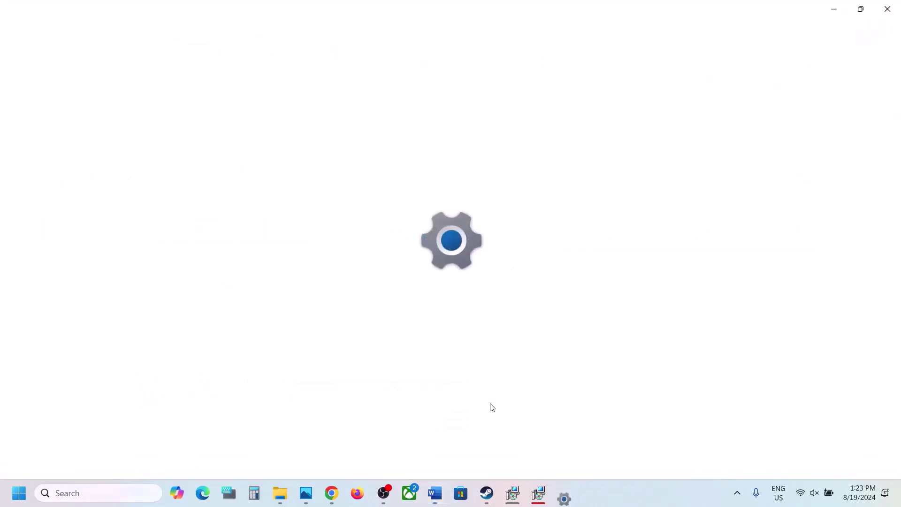
left_click(75, 383)
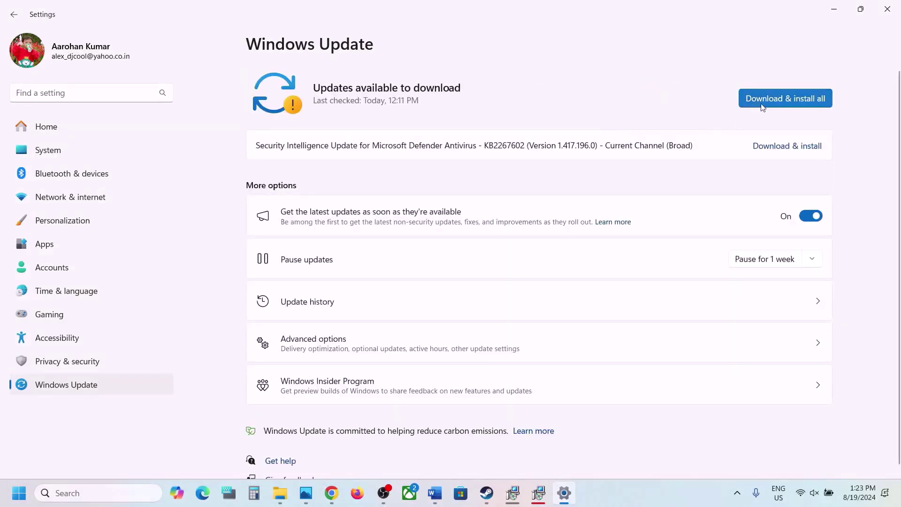
left_click(762, 107)
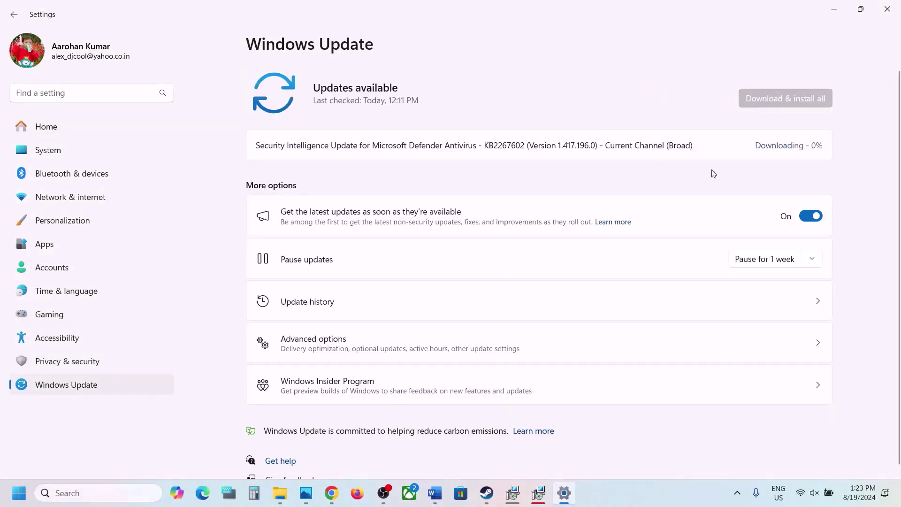
Show the computer's power options, including Restart, and dismiss them without choosing one
left_click(19, 493)
left_click(342, 454)
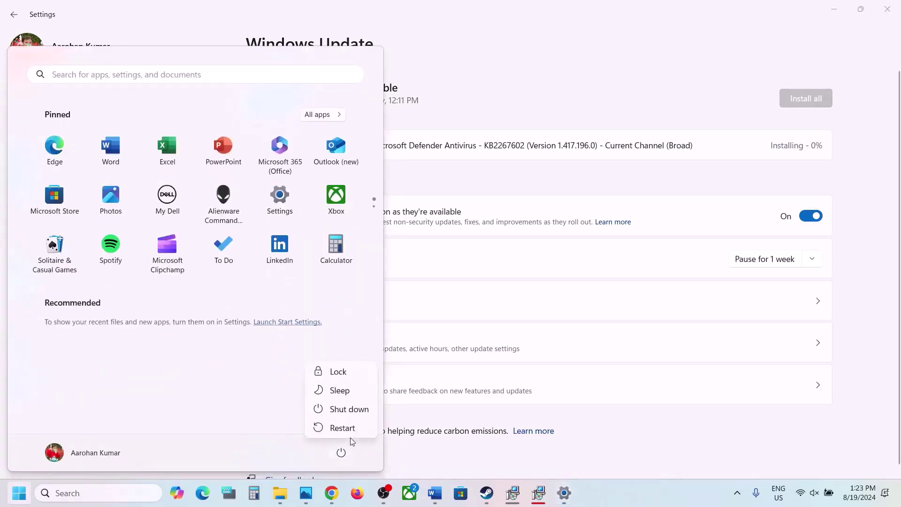
left_click(470, 469)
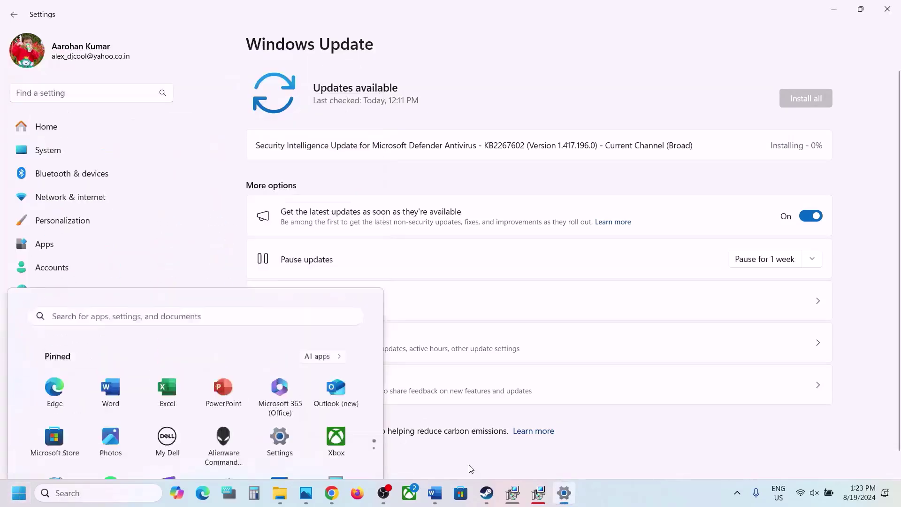
Go back to the Word guide and read Step 12 about increasing the virtual memory
left_click(486, 493)
left_click(435, 493)
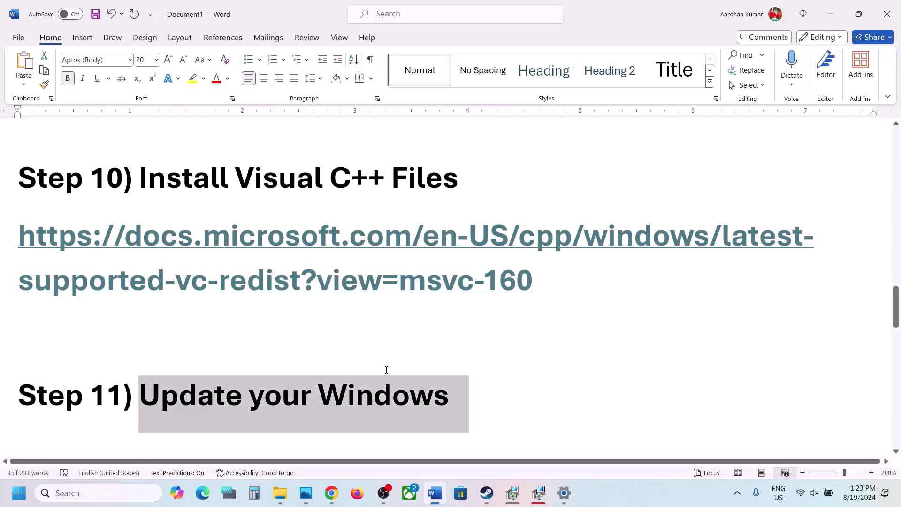
scroll(386, 369, "down", 3)
scroll(386, 370, "down", 3)
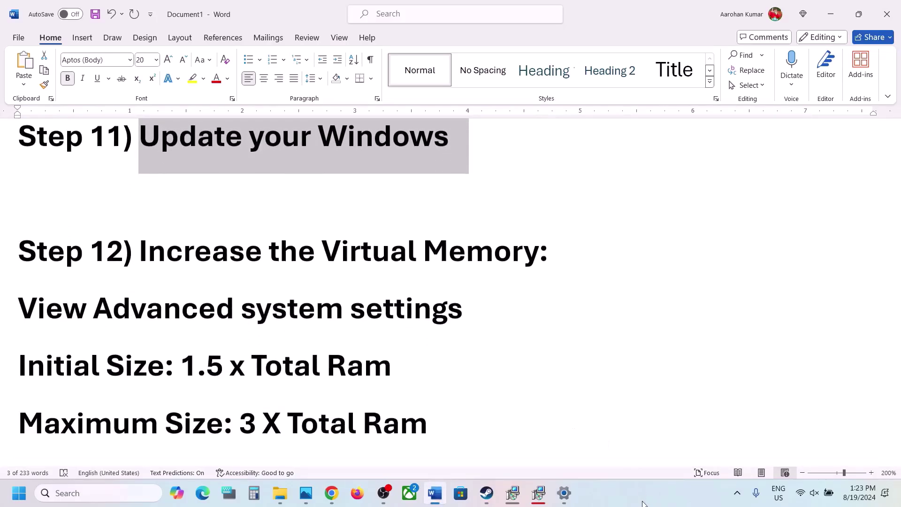
left_click(643, 503)
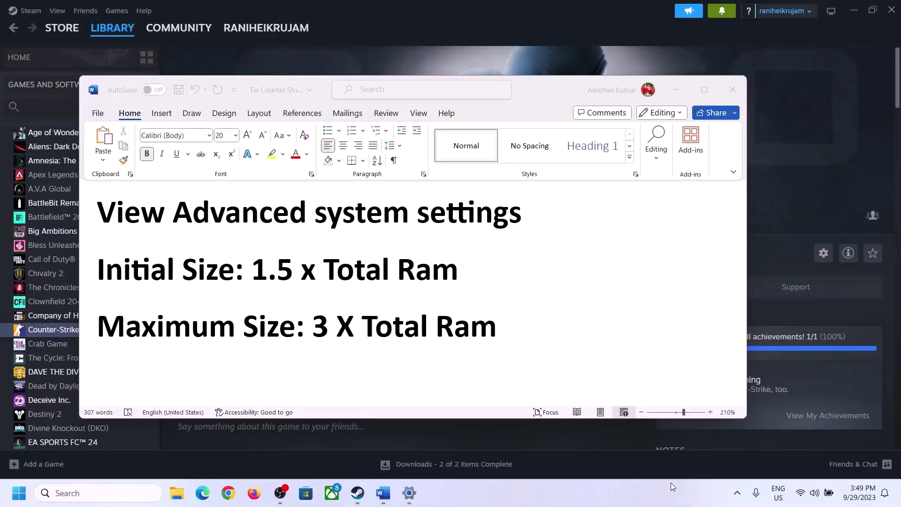
Copy "View Advanced system settings" from the Word guide, search Windows for it and open the matching Control Panel item
left_click(133, 219)
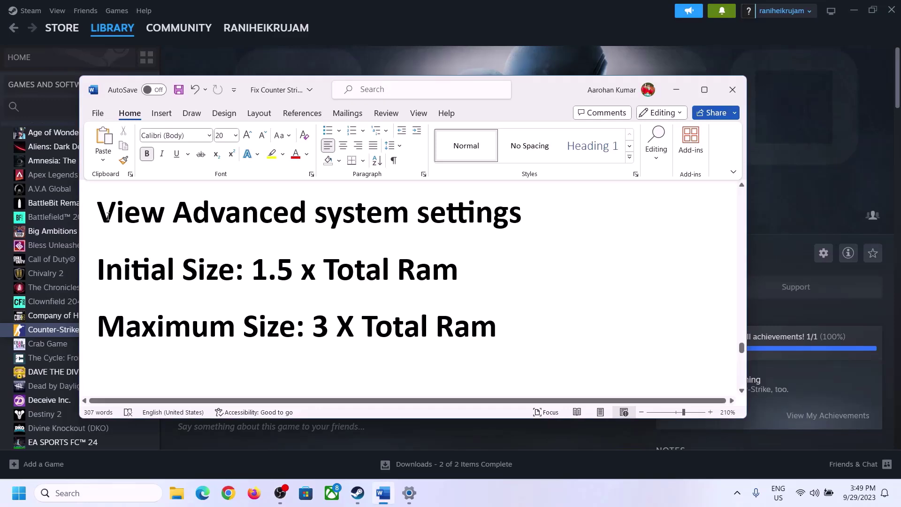
left_click_drag(107, 217, 512, 213)
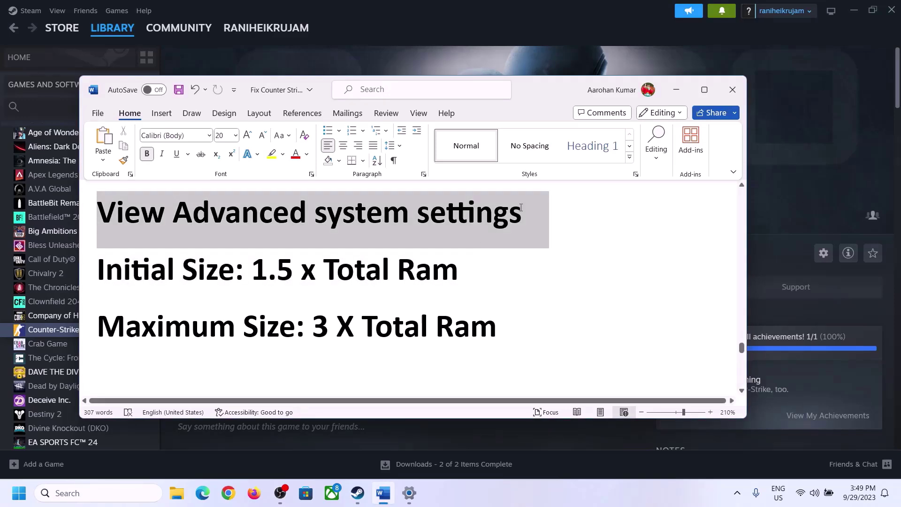
key("ctrl+c")
left_click(107, 493)
key("ctrl+v")
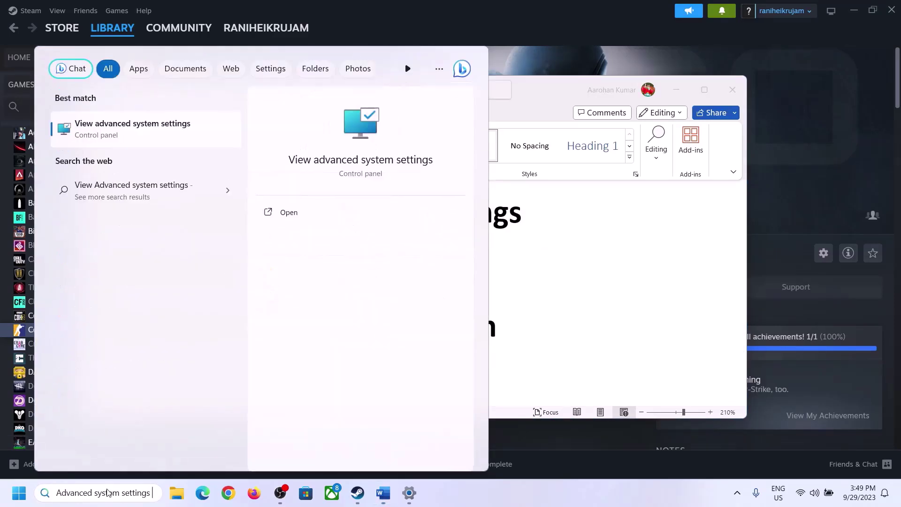
left_click(127, 135)
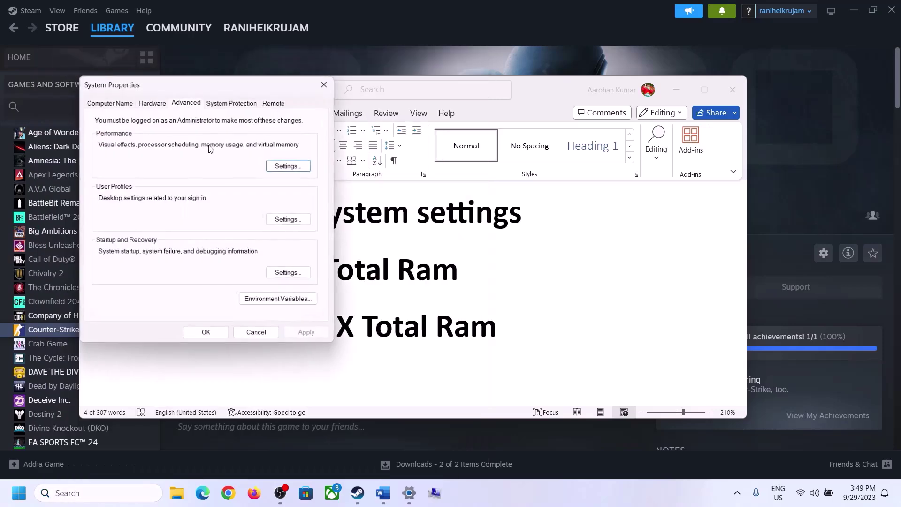
Open the virtual memory settings under Performance, disable automatic paging file management and choose a custom size for drive C:
left_click_drag(187, 88, 402, 159)
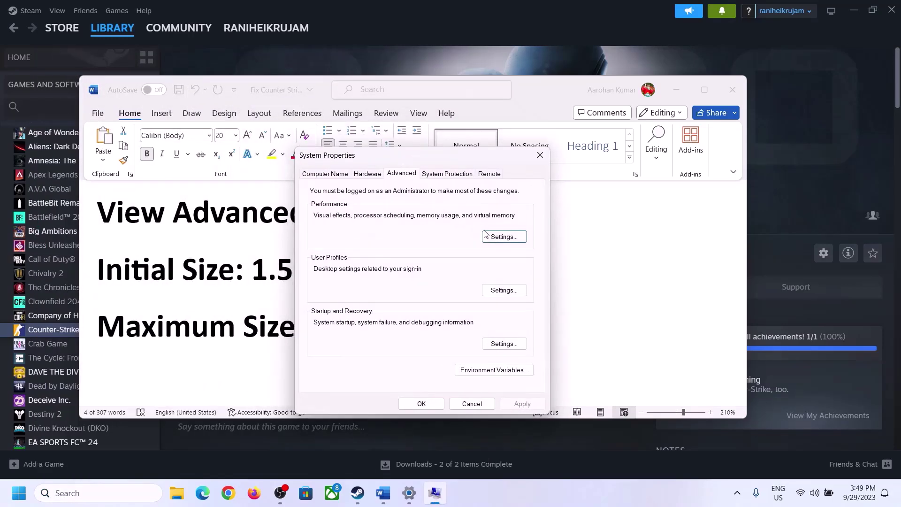
left_click(504, 237)
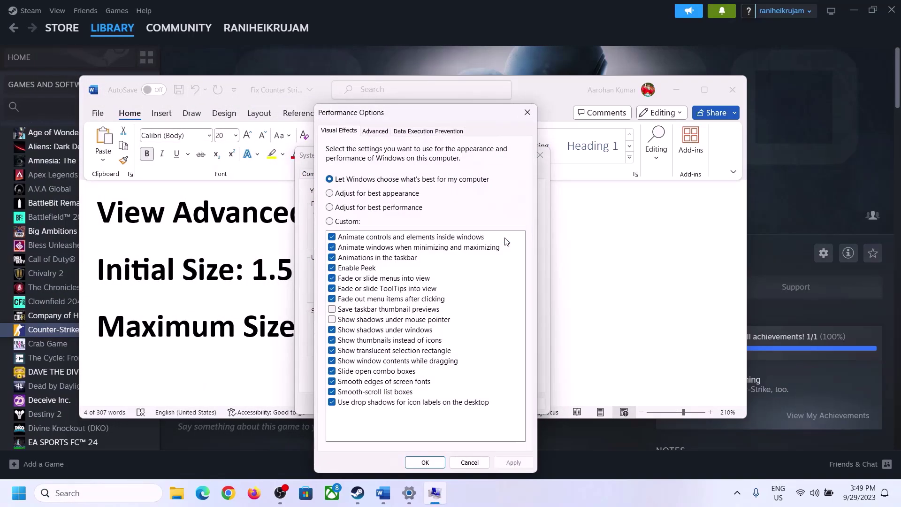
left_click(377, 132)
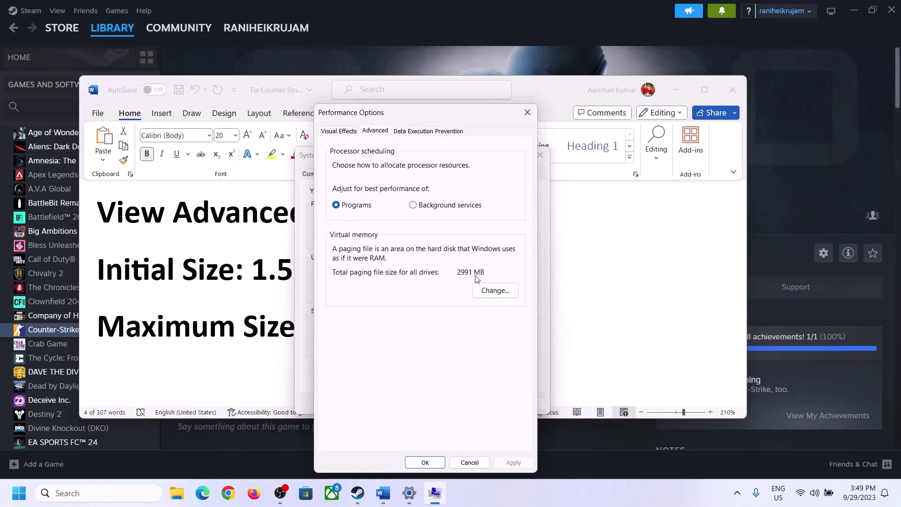
left_click(500, 292)
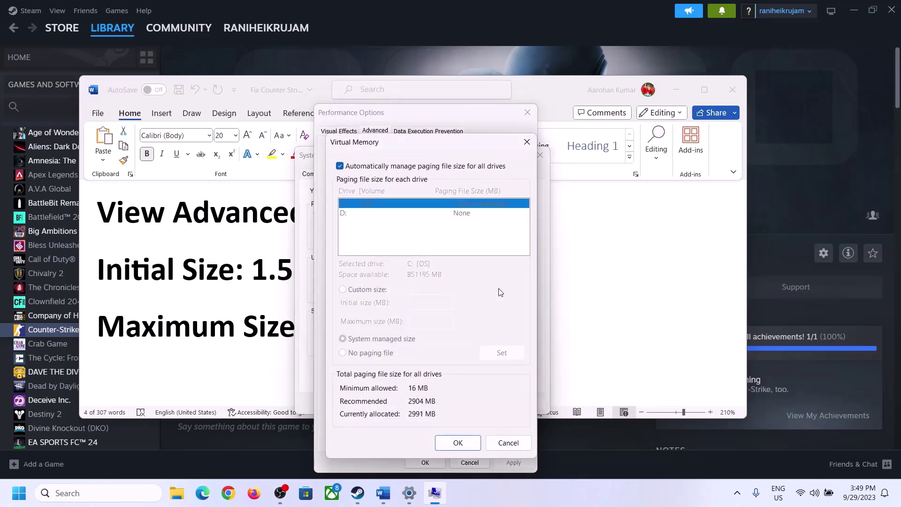
left_click(340, 166)
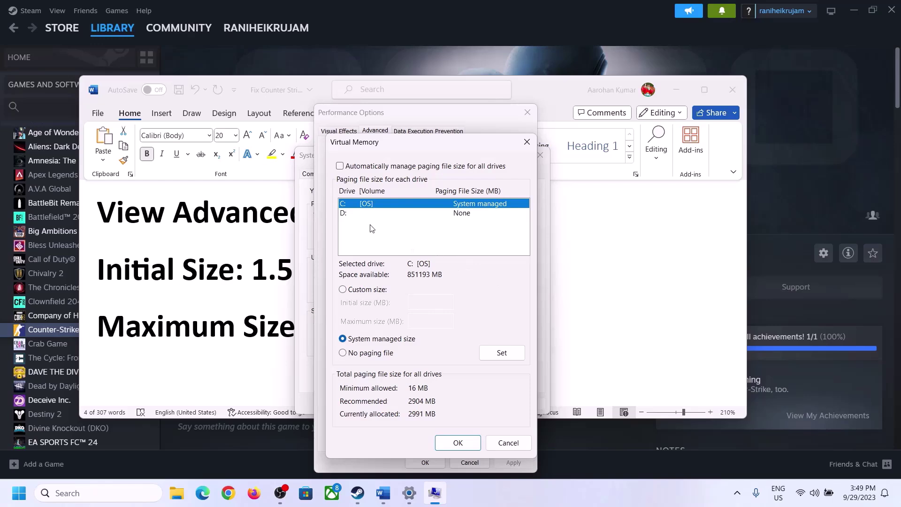
left_click(343, 291)
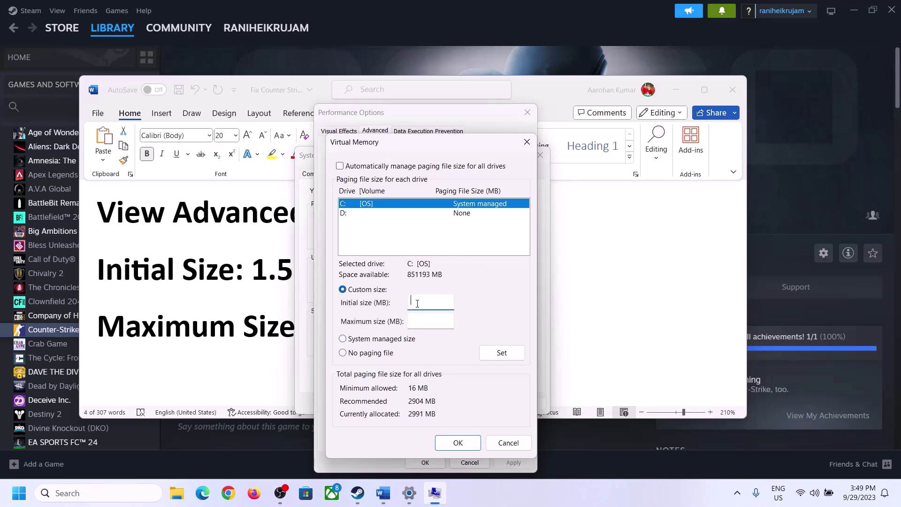
Highlight the guide's initial size formula "1.5 x Total Ram" and look up the installed RAM on the System About page
left_click(244, 276)
left_click_drag(259, 269, 462, 277)
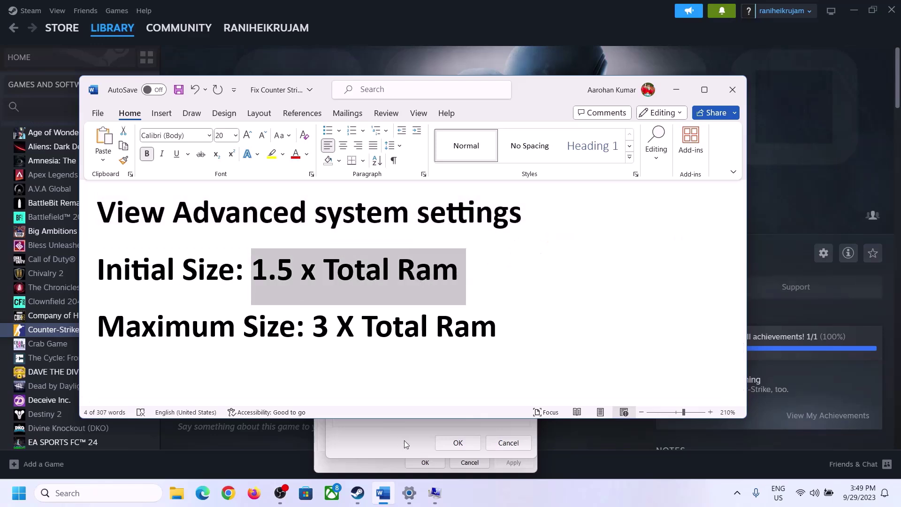
left_click(409, 494)
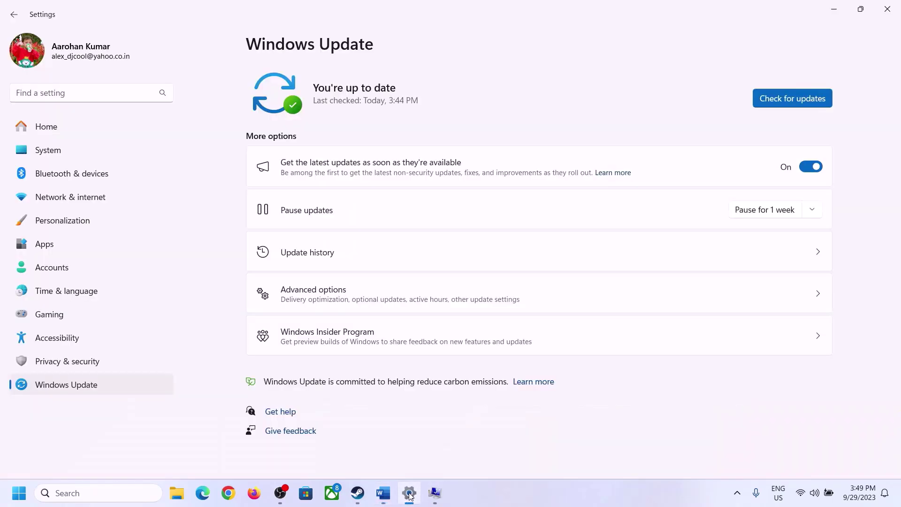
left_click(41, 157)
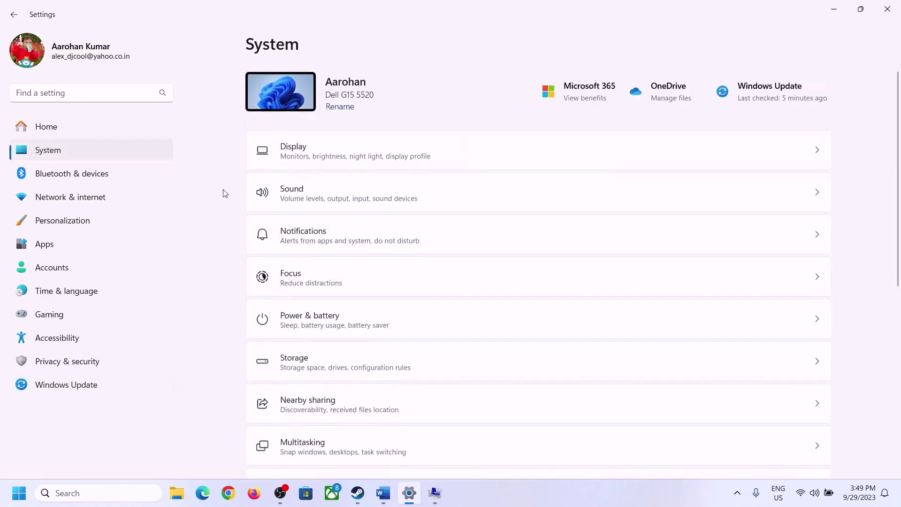
scroll(332, 343, "down", 8)
left_click(301, 440)
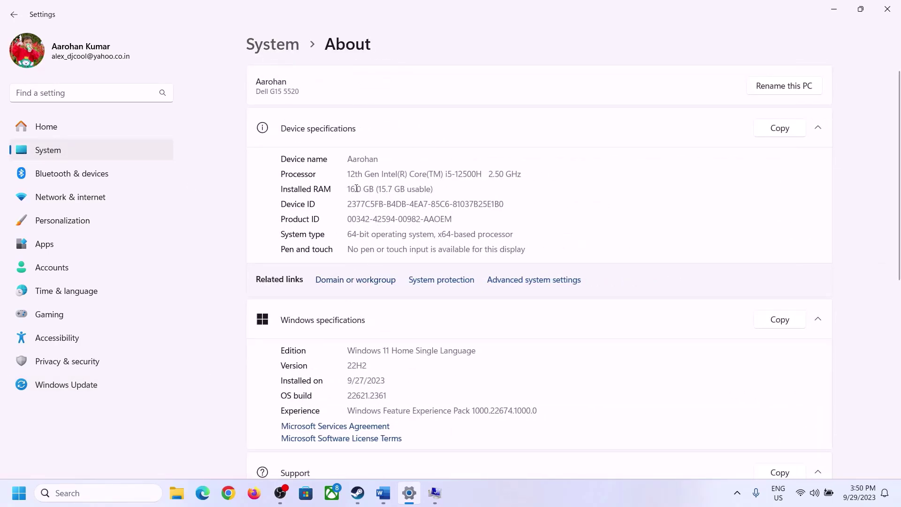
left_click_drag(356, 188, 343, 189)
left_click(361, 190)
left_click_drag(359, 188, 347, 184)
Run calc to open Calculator and place it beside the Virtual Memory dialog, with the Word guide's size formulas in view
left_click(427, 493)
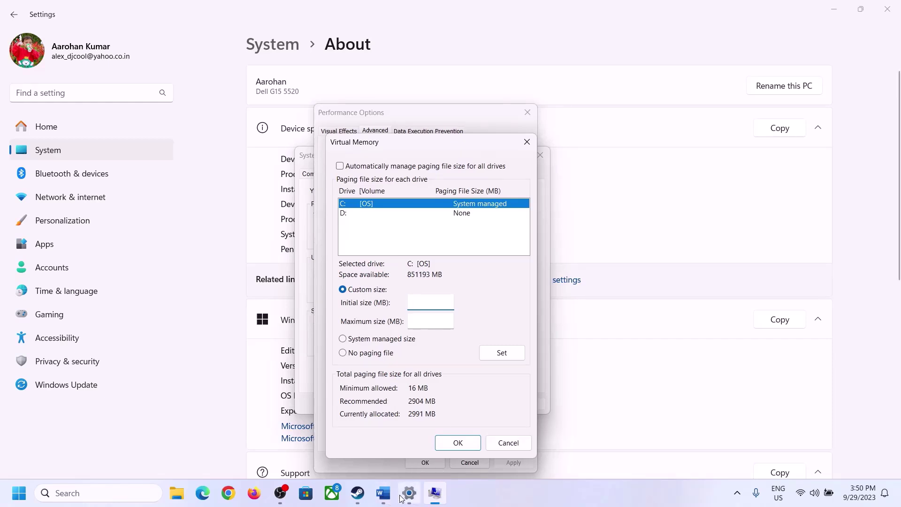
mouse_move(409, 493)
key("super+r")
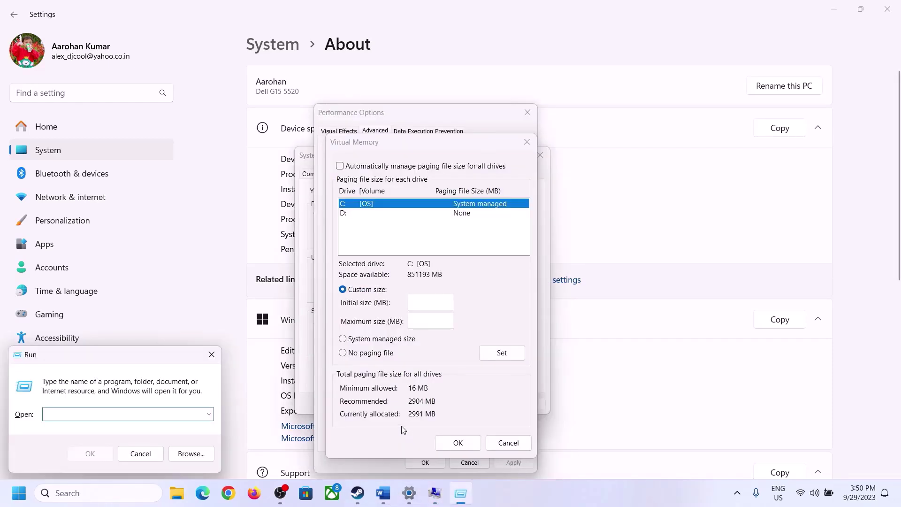
type("calc")
left_click(78, 454)
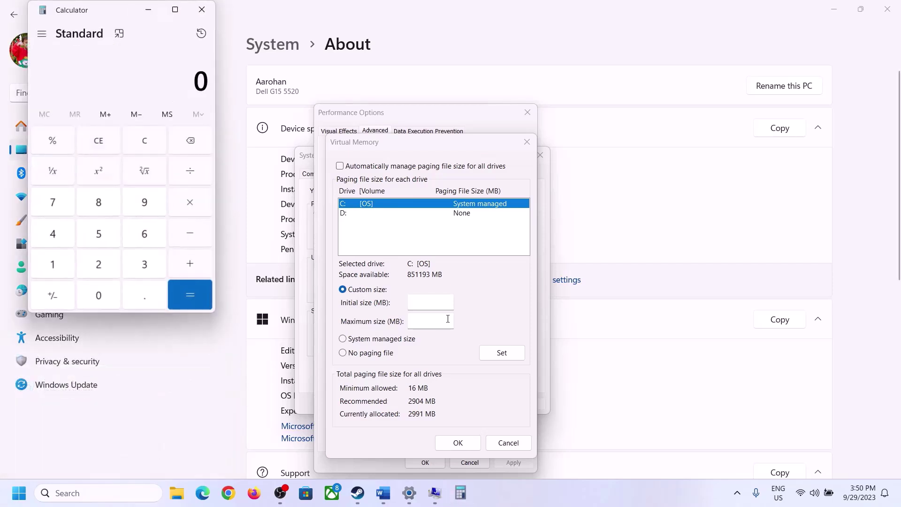
left_click_drag(112, 16, 658, 154)
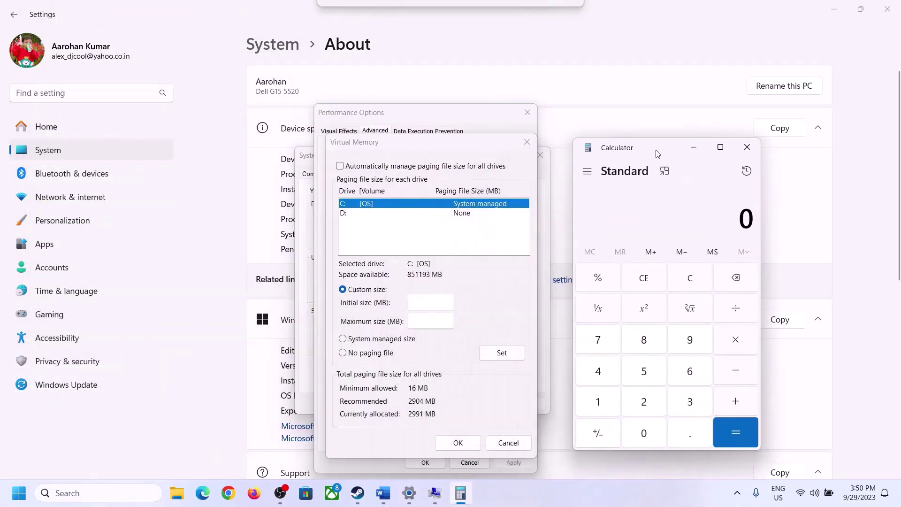
left_click(383, 501)
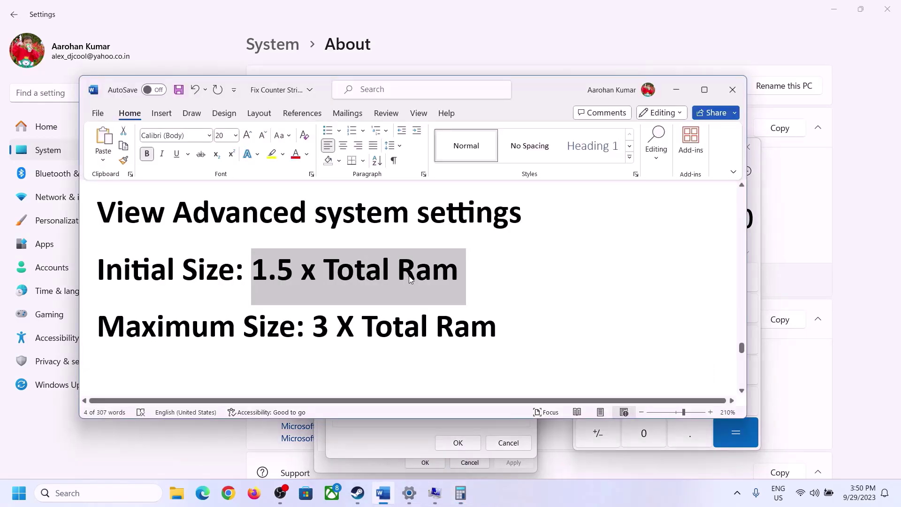
left_click(461, 493)
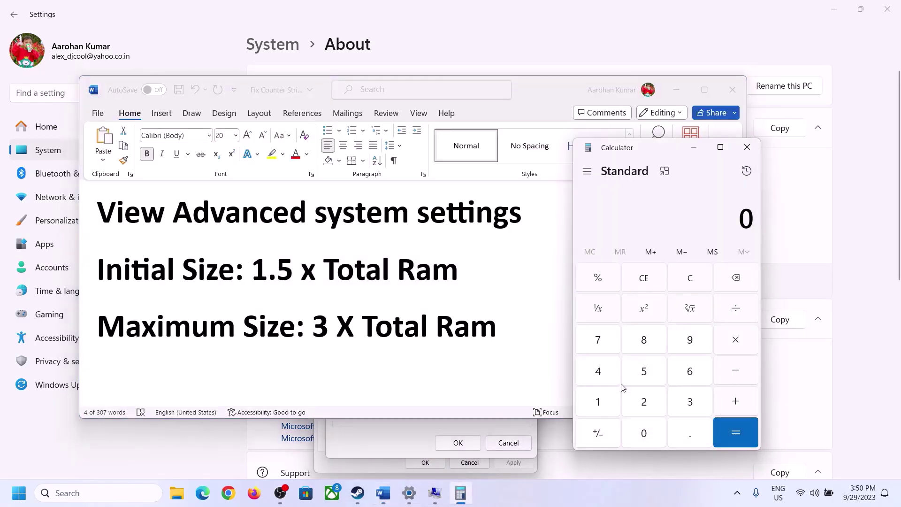
left_click(599, 403)
left_click(687, 379)
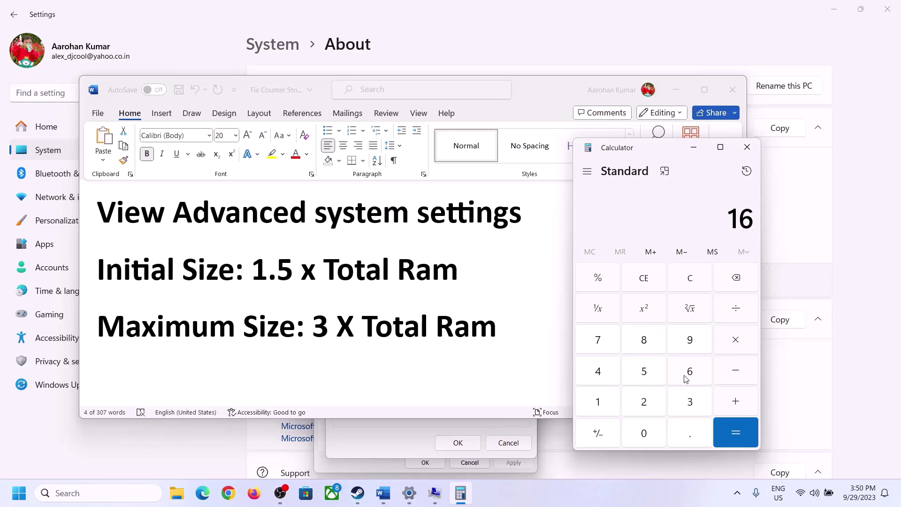
left_click(691, 287)
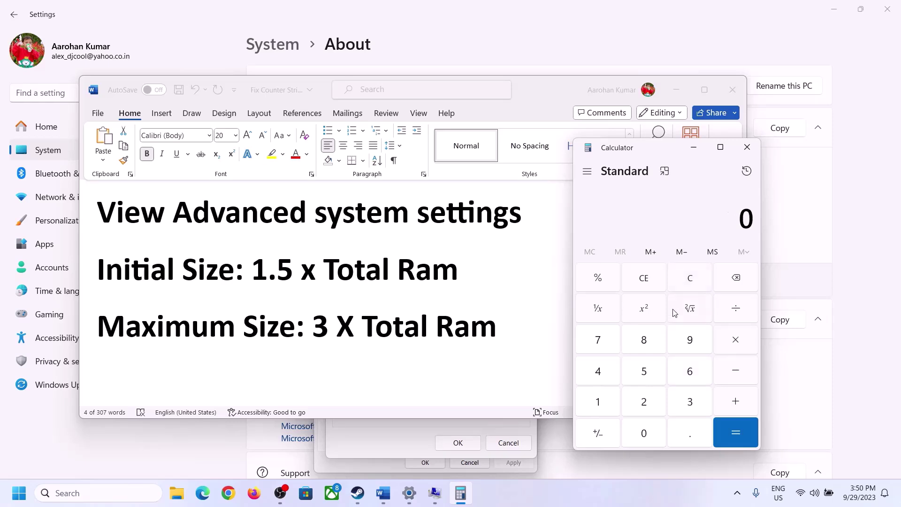
Convert the 16 GB of RAM to megabytes in Calculator by multiplying 16 by 1024
left_click(605, 403)
left_click(688, 373)
left_click(735, 346)
left_click(599, 406)
left_click(647, 439)
left_click(647, 411)
left_click(606, 379)
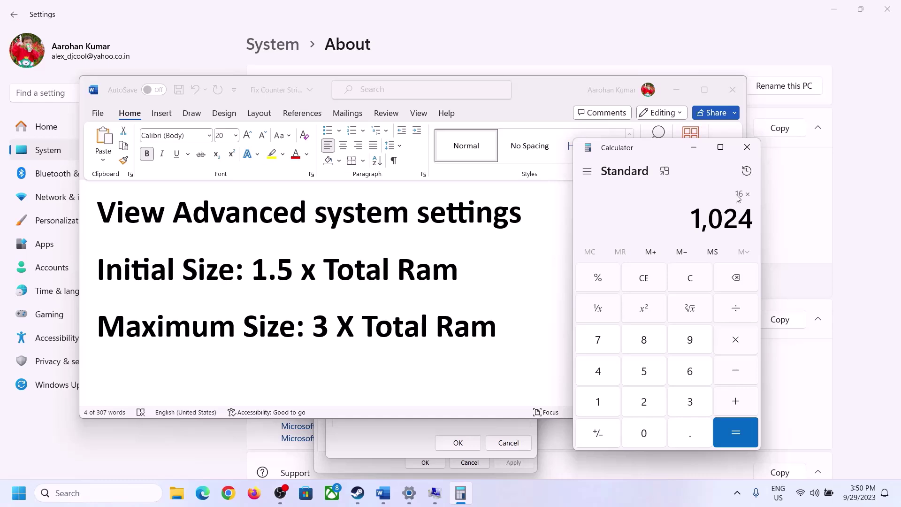
left_click(733, 430)
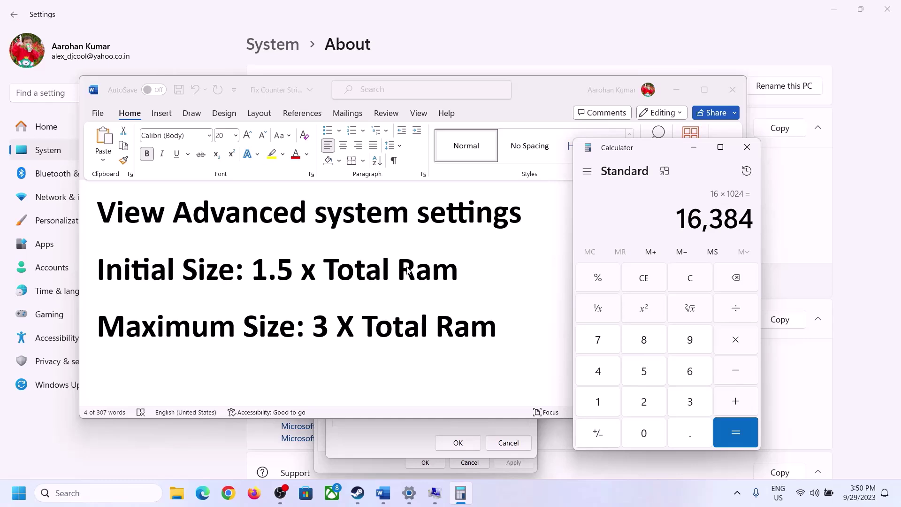
Multiply 16384 by 1.5 in Calculator and enter 24576 as the initial paging file size in MB for drive C:
left_click(738, 345)
left_click(616, 406)
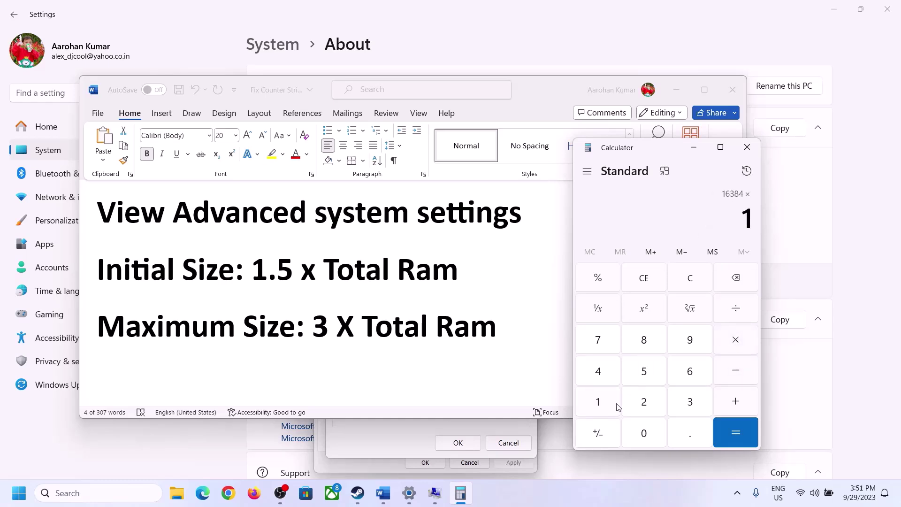
left_click(686, 442)
left_click(646, 374)
left_click(733, 431)
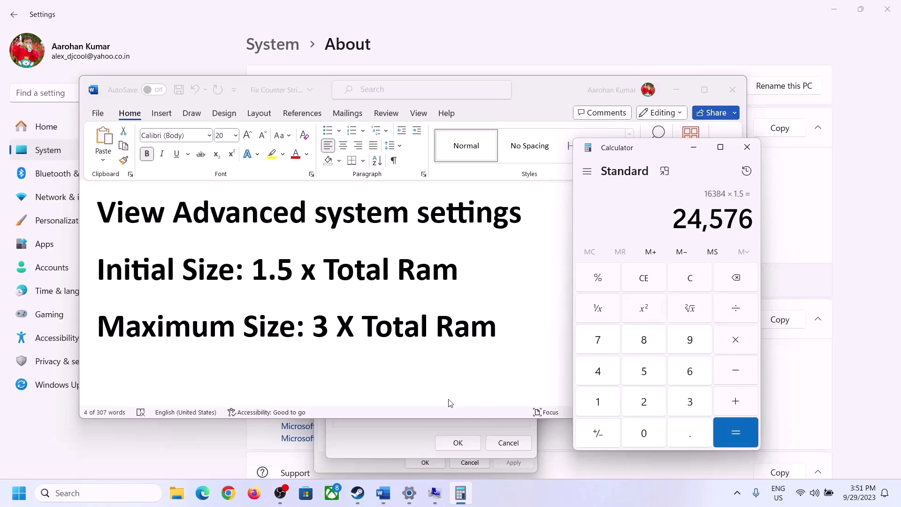
left_click(397, 439)
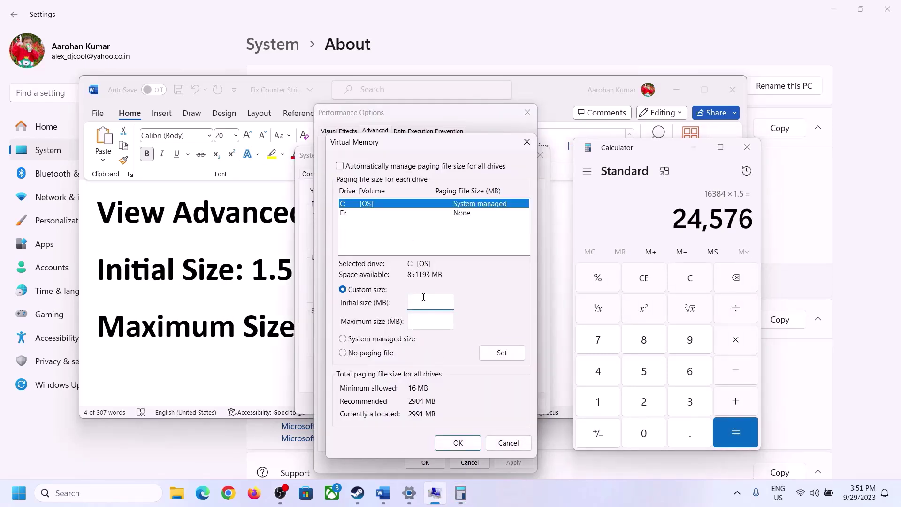
type("24576")
Check the Word guide's maximum size formula, clear Calculator and recheck the installed RAM on the System About page
left_click(450, 321)
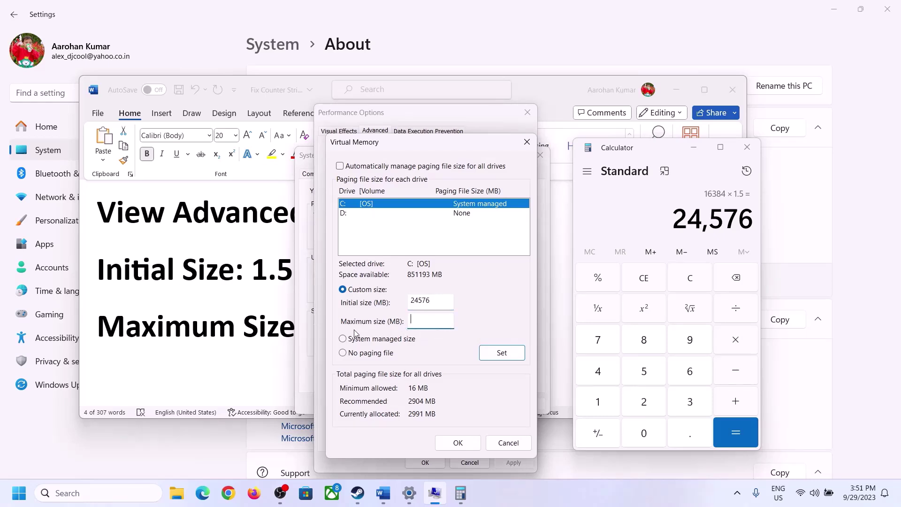
left_click(278, 331)
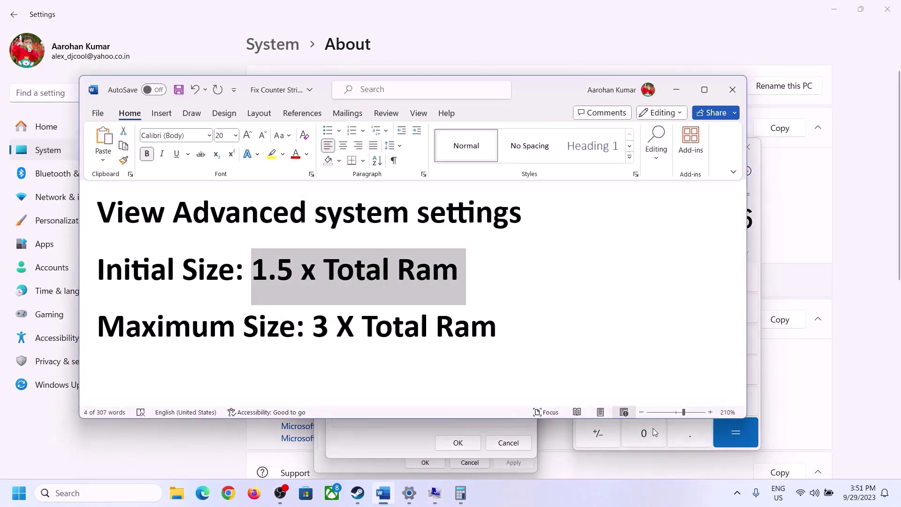
left_click(757, 244)
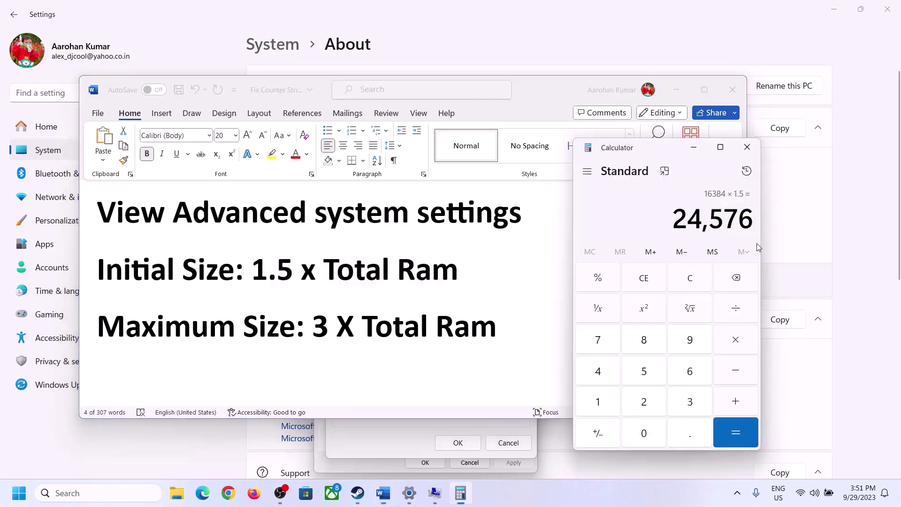
left_click(693, 278)
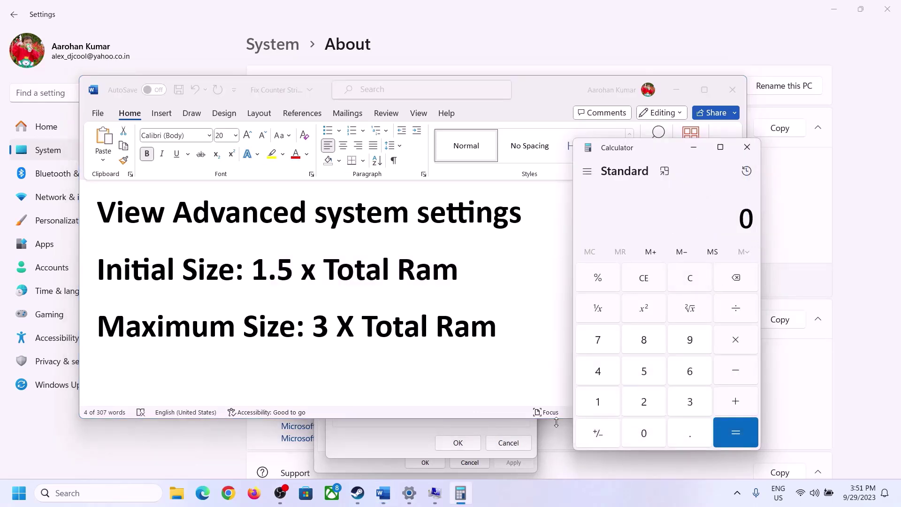
left_click(410, 493)
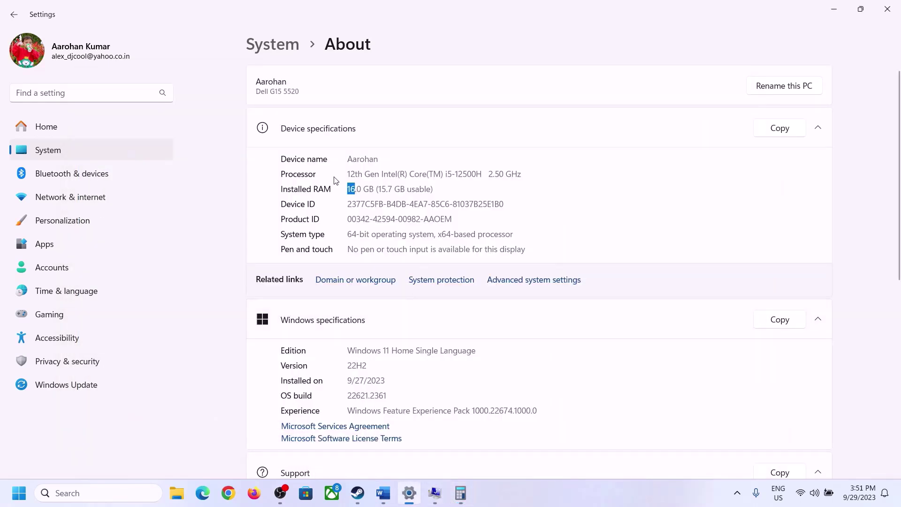
left_click(460, 493)
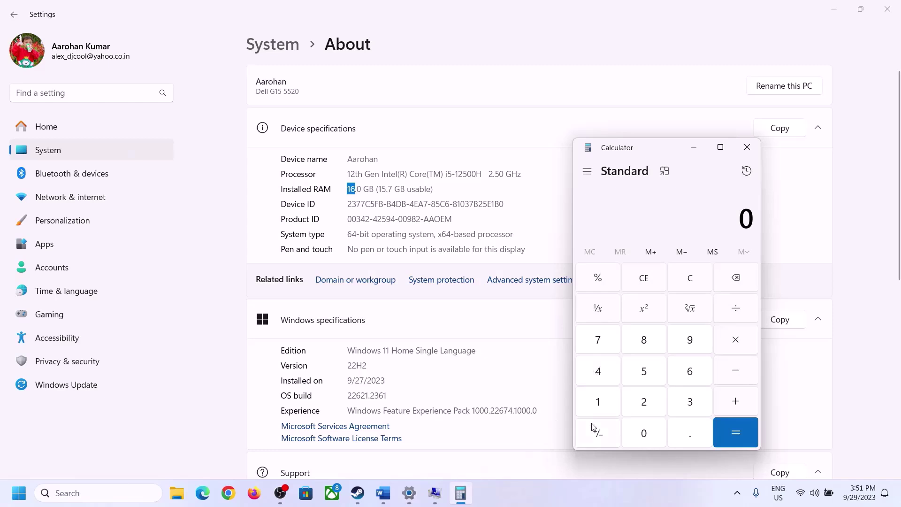
Recalculate the installed RAM in megabytes in Calculator as 16 × 1024
left_click(606, 397)
left_click(685, 369)
left_click(730, 339)
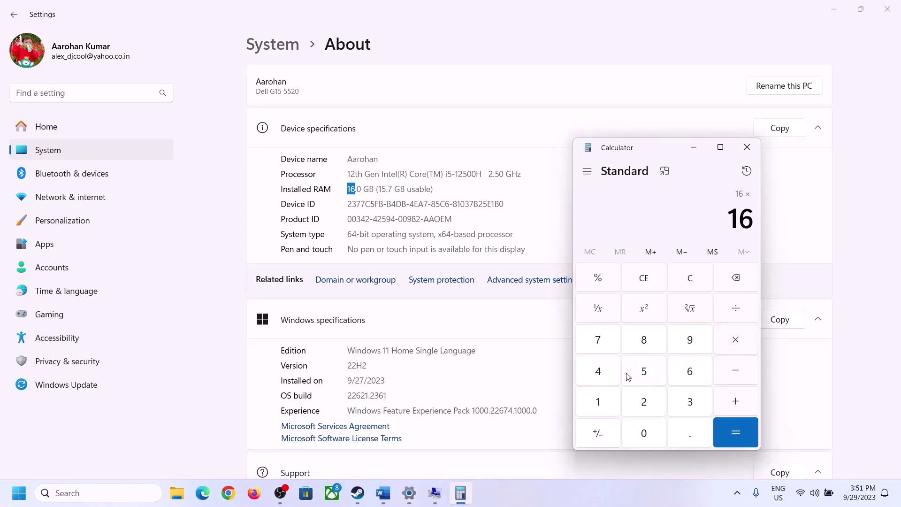
left_click(605, 398)
left_click(640, 429)
left_click(645, 402)
left_click(601, 374)
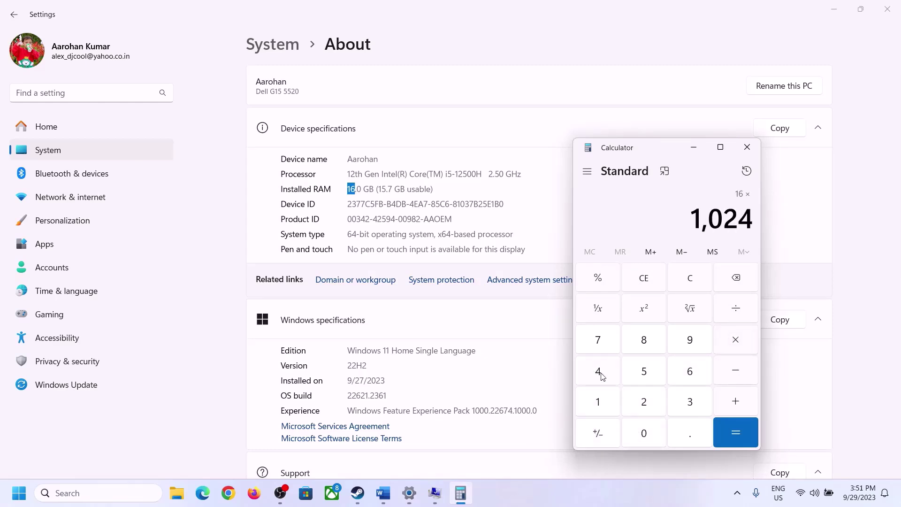
left_click(723, 440)
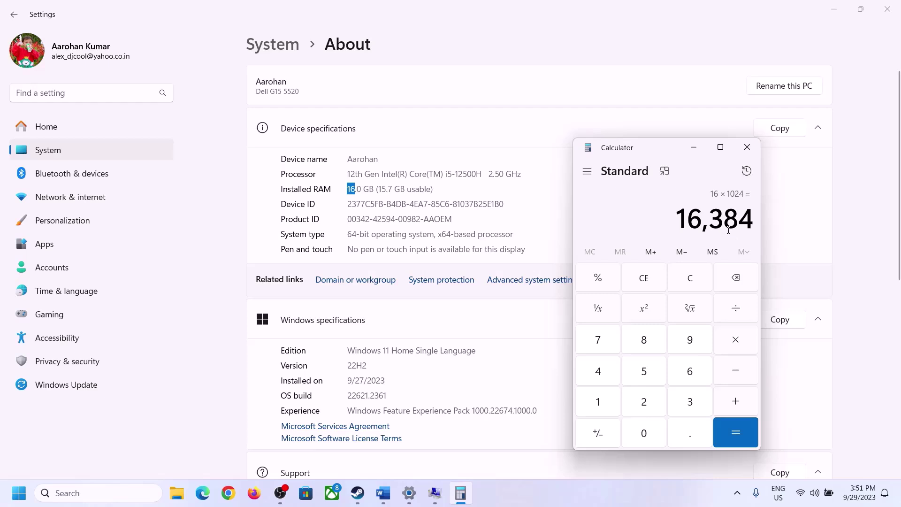
Refer to the guide's "3 X Total Ram" formula and multiply the 16384 MB of RAM by 3 in Calculator
left_click(384, 493)
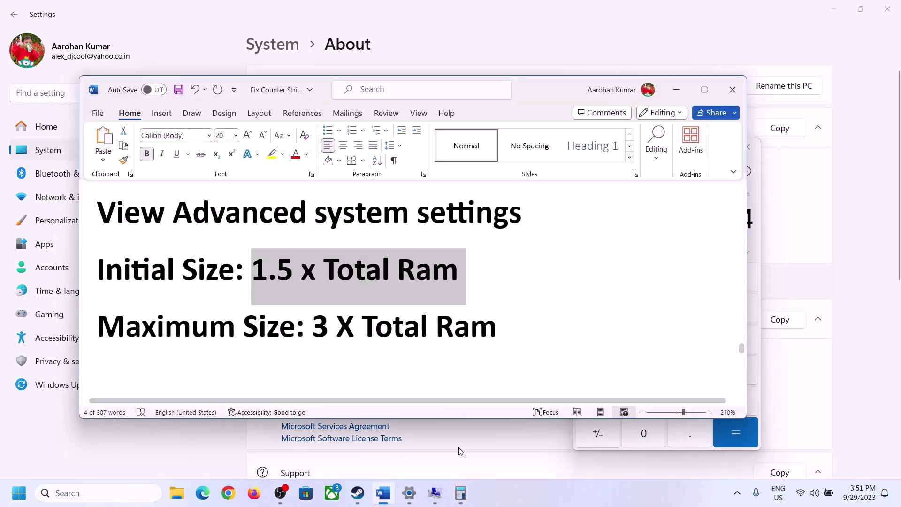
left_click(461, 493)
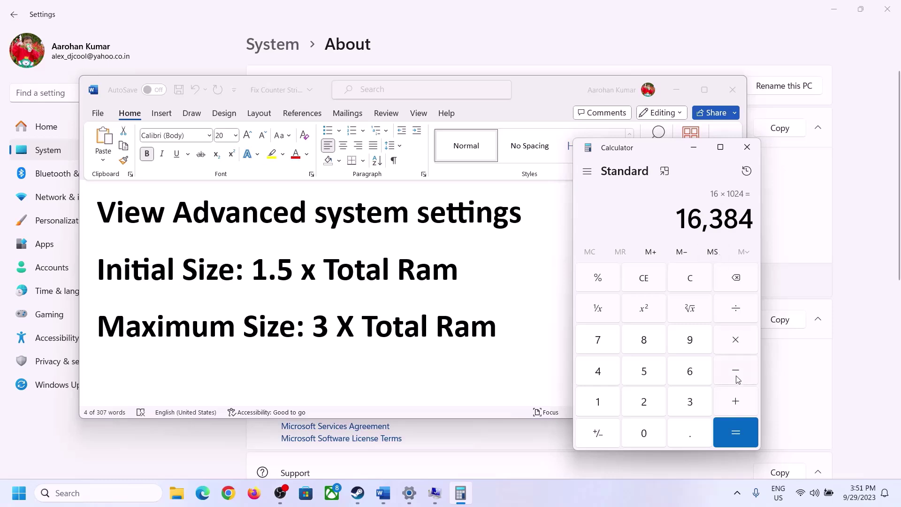
left_click(737, 345)
left_click(679, 404)
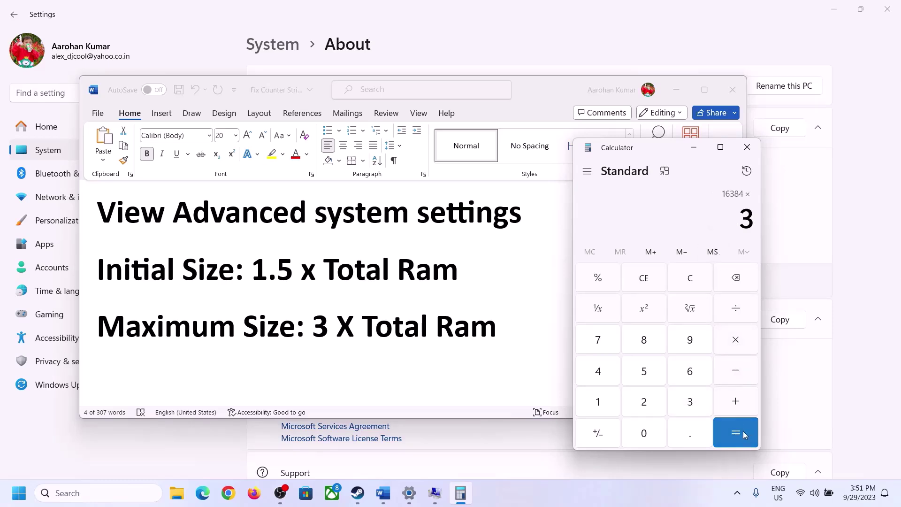
left_click(742, 431)
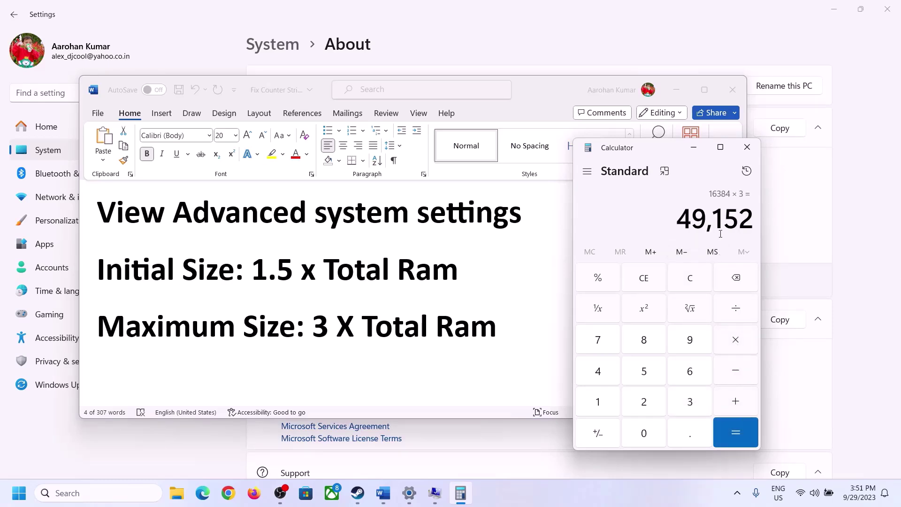
Enter 49152 as the maximum size in the Virtual Memory dialog and set the custom paging file size for drive C:
mouse_move(435, 493)
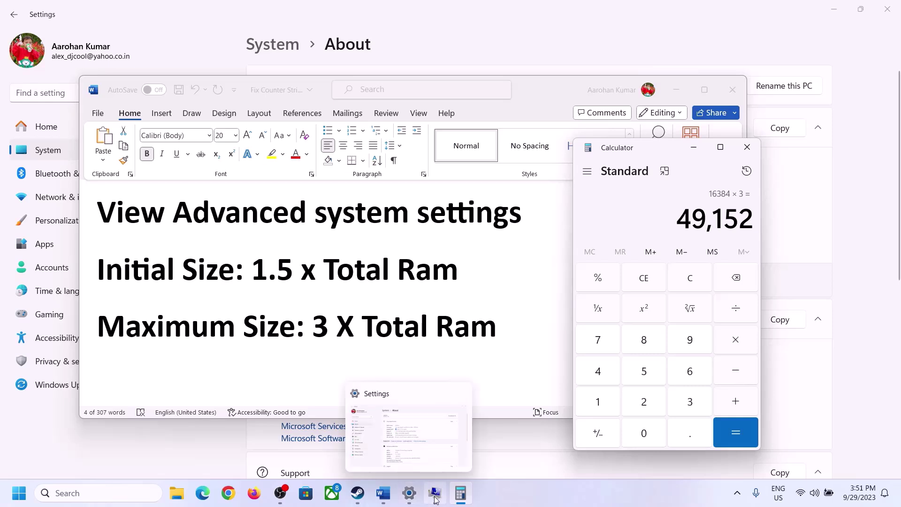
left_click(455, 464)
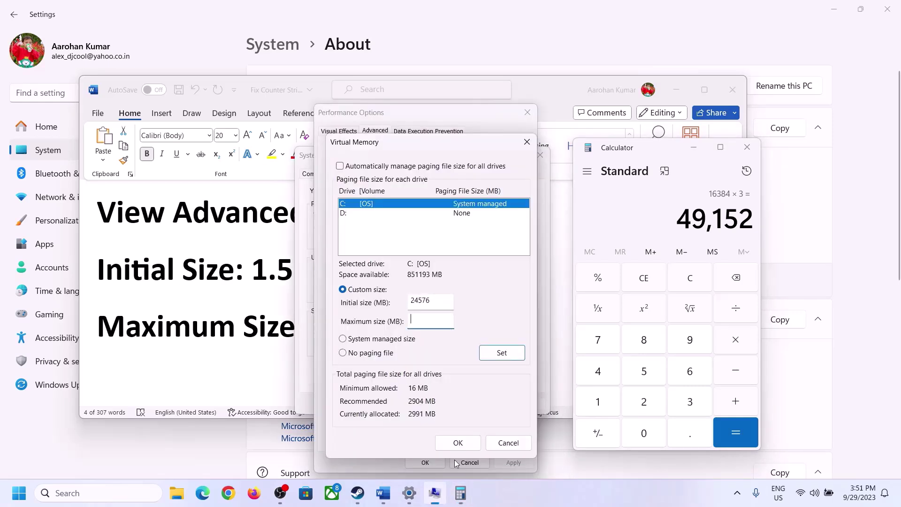
left_click(413, 321)
type("49152")
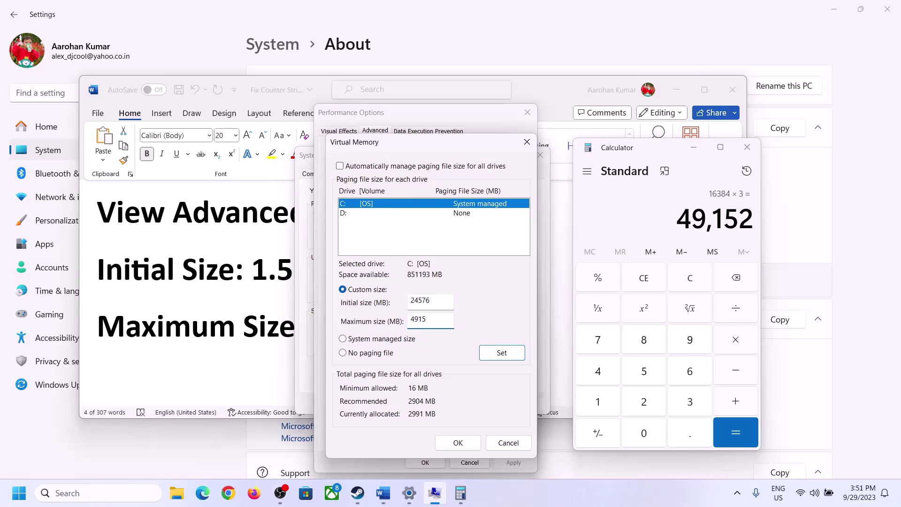
left_click(501, 355)
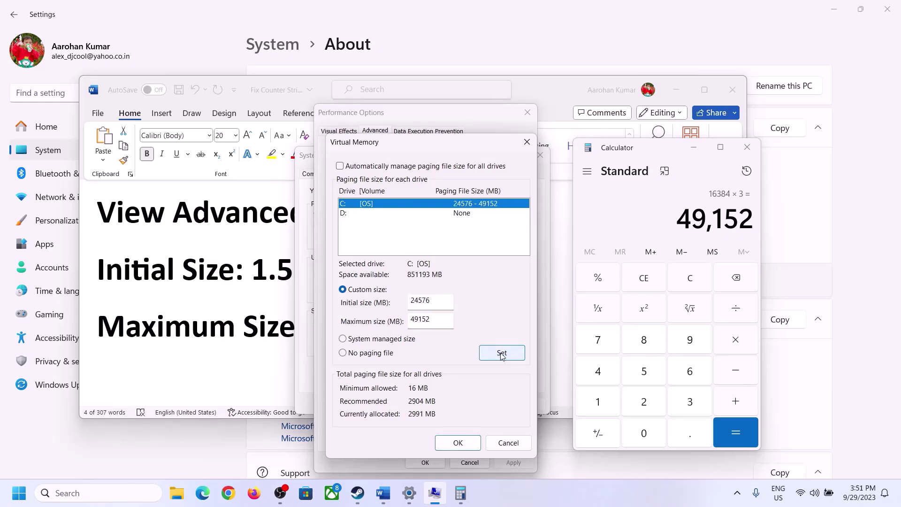
Accept the virtual memory, performance and system property changes, and dismiss the restart prompt without restarting
left_click(460, 442)
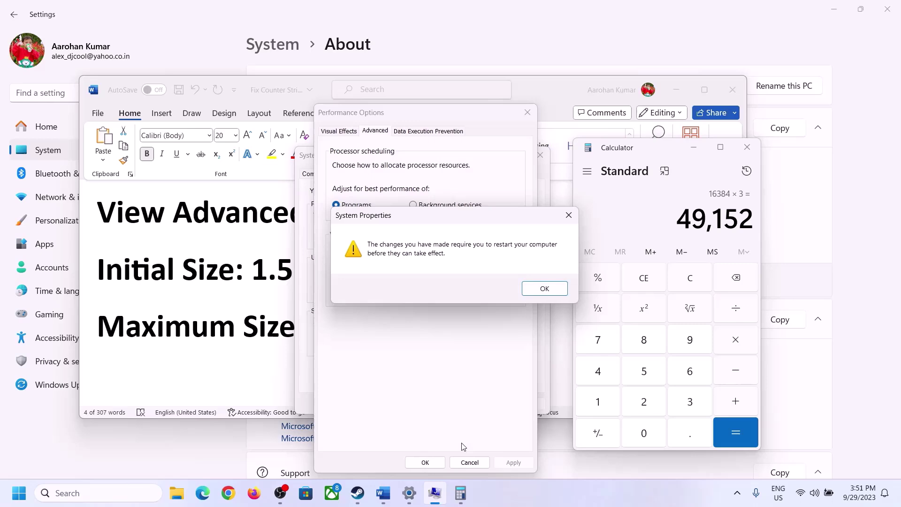
left_click(558, 290)
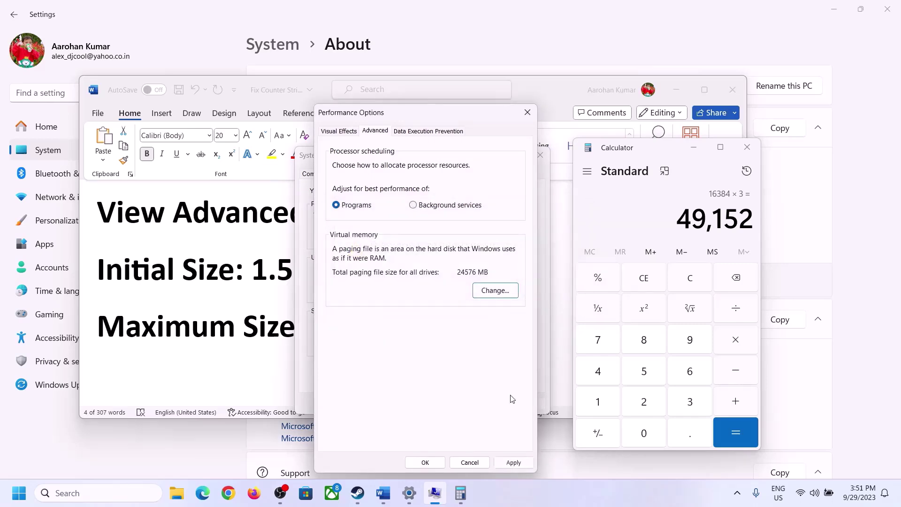
left_click(426, 463)
left_click(422, 404)
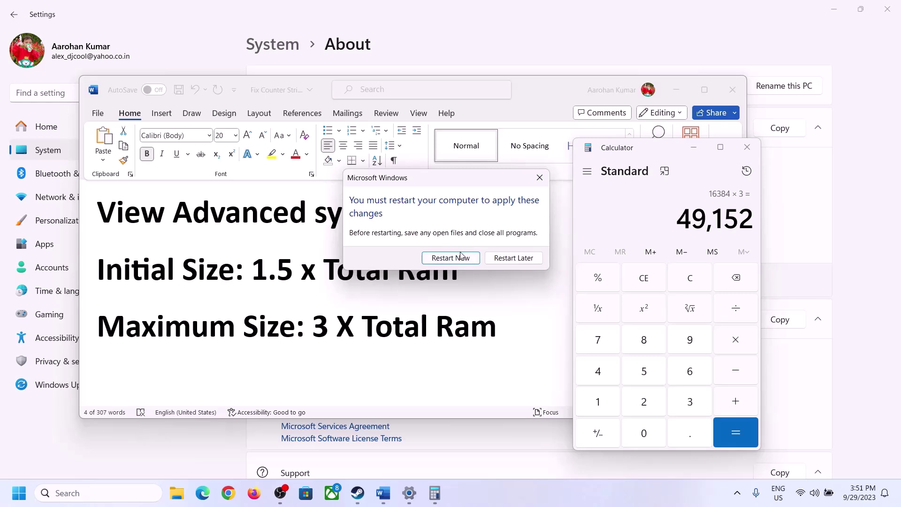
left_click(539, 177)
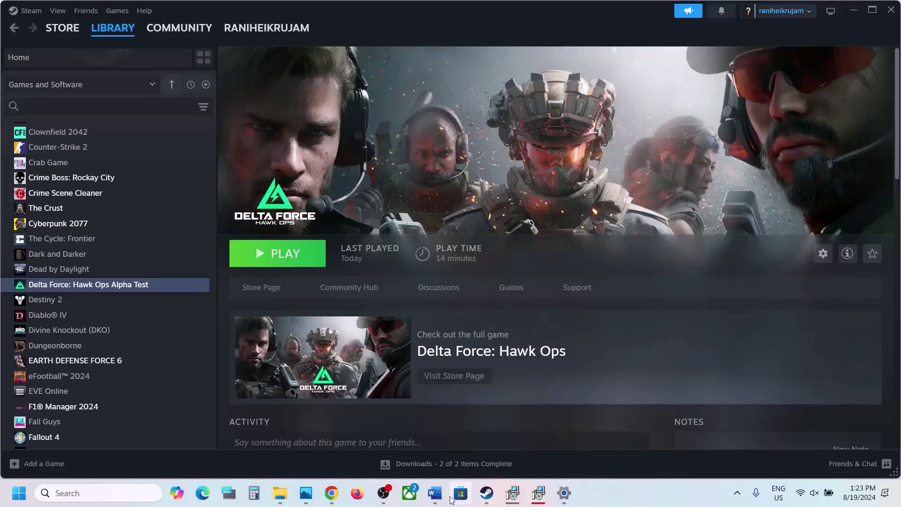
Switch to the Word guide and highlight step 13's advice on unplugging external devices, USB adapters and additional joysticks or controllers
left_click(435, 493)
scroll(378, 359, "down", 4)
scroll(378, 359, "down", 2)
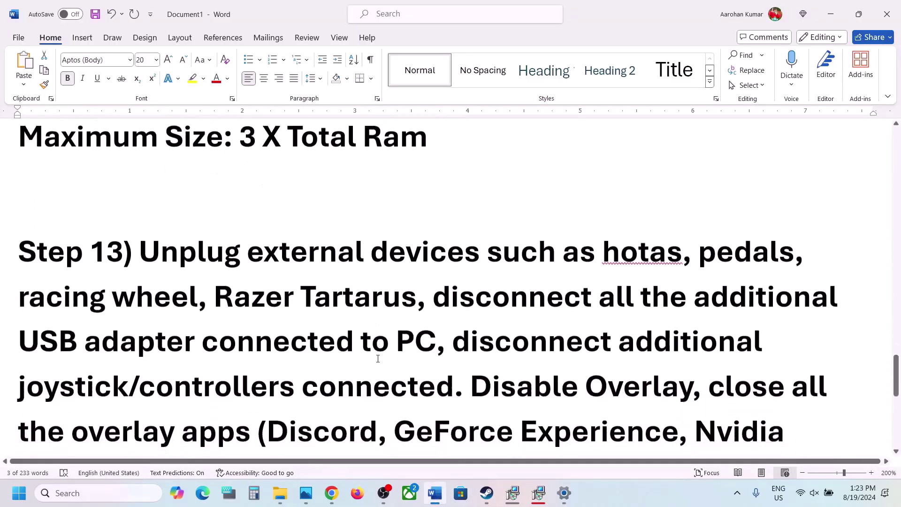
left_click_drag(143, 235, 493, 284)
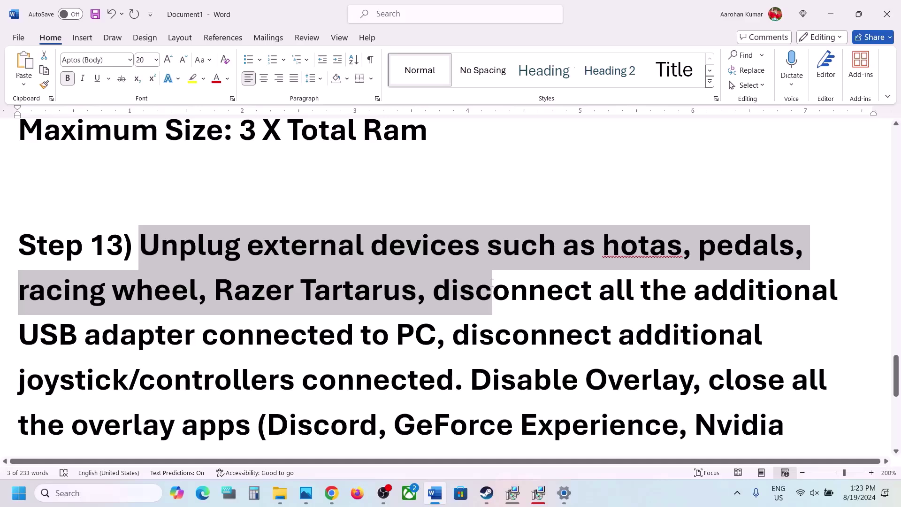
left_click_drag(493, 282, 420, 335)
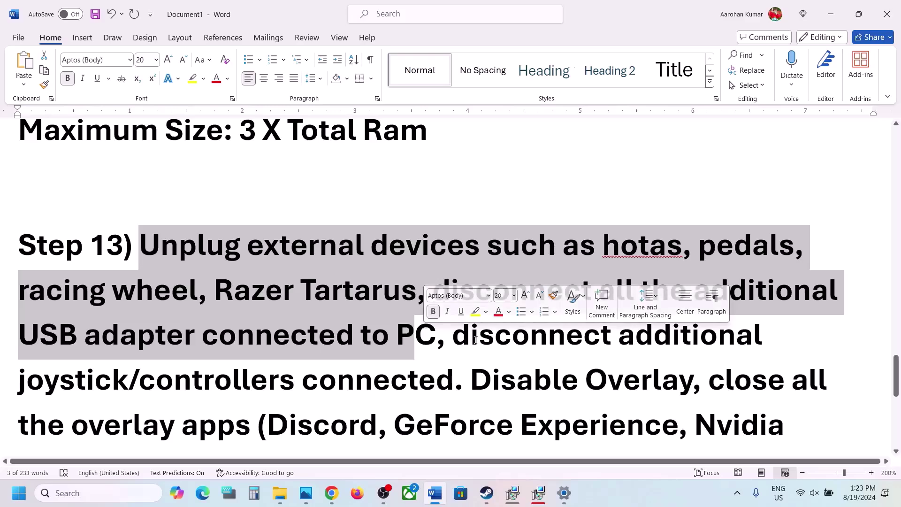
left_click_drag(454, 334, 449, 369)
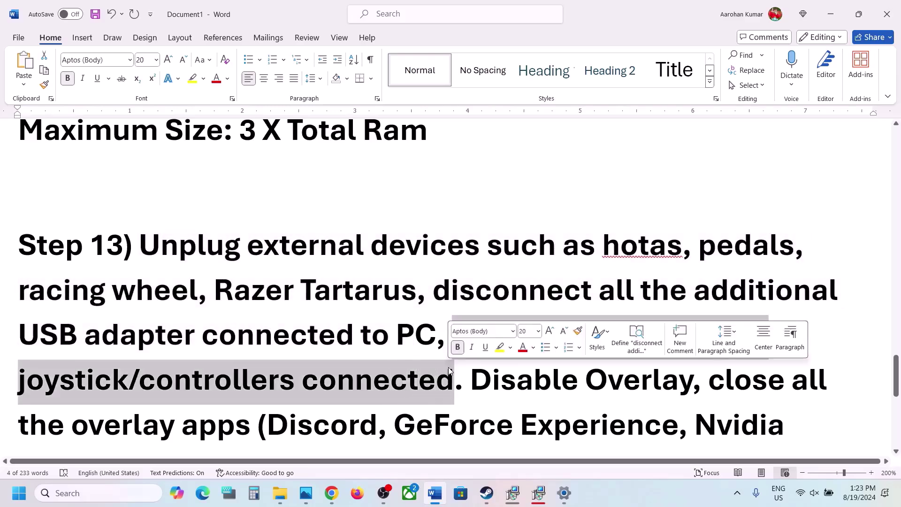
scroll(449, 368, "down", 2)
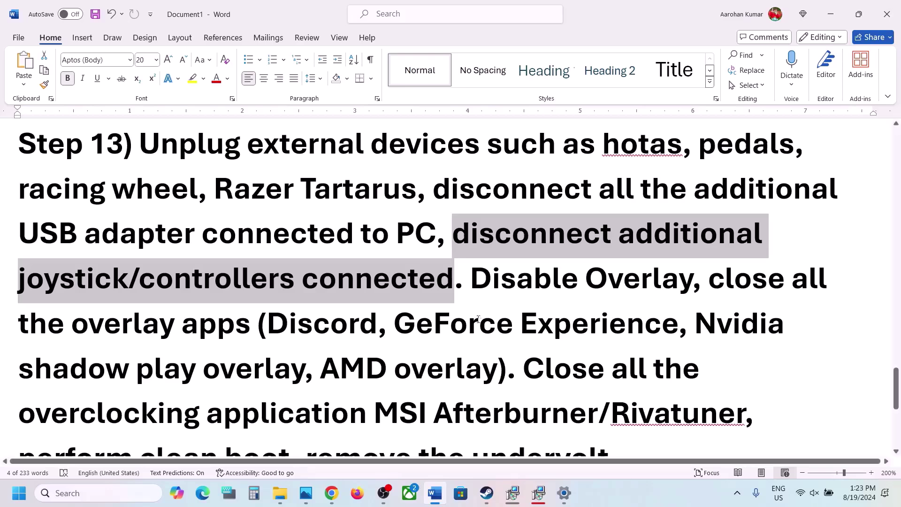
Highlight "Disable Overlay" in the guide and turn off the in-game Steam Overlay in the properties of Delta Force: Hawk Ops Alpha Test
left_click_drag(471, 278, 691, 279)
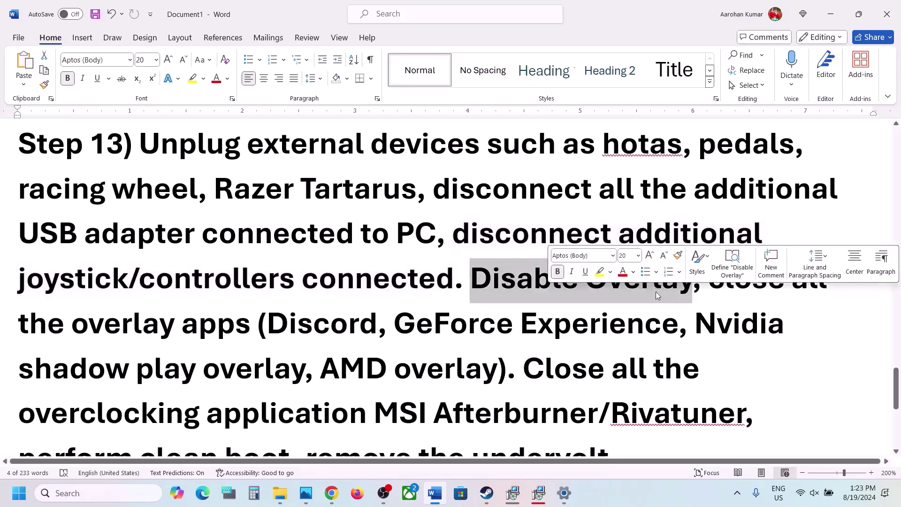
left_click(486, 493)
right_click(123, 284)
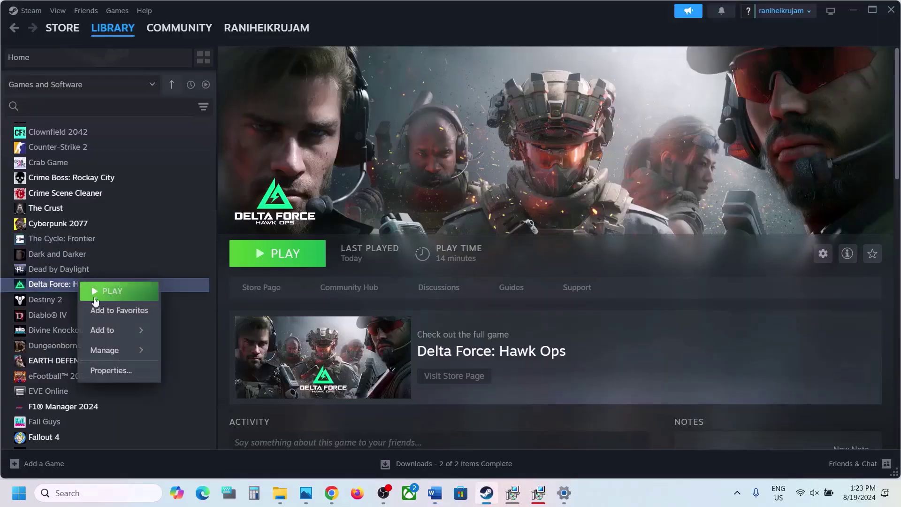
left_click(118, 369)
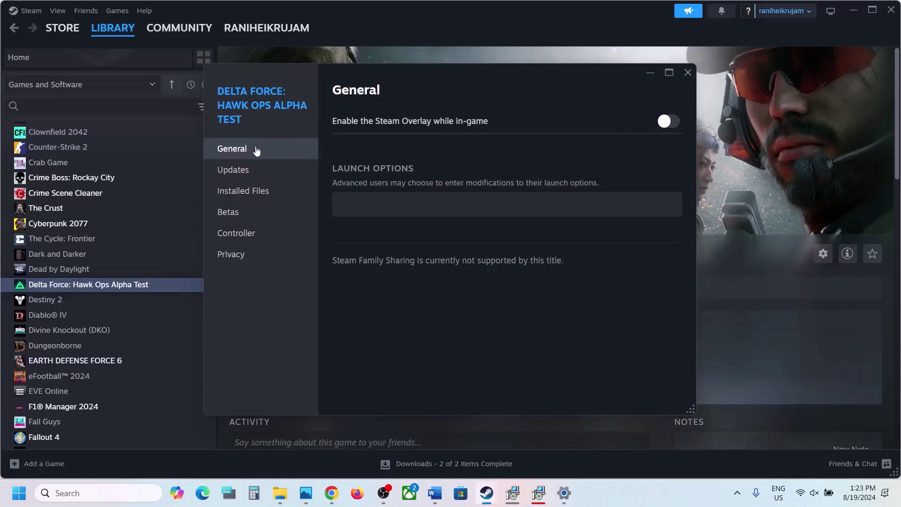
left_click(670, 121)
left_click(675, 121)
left_click(688, 73)
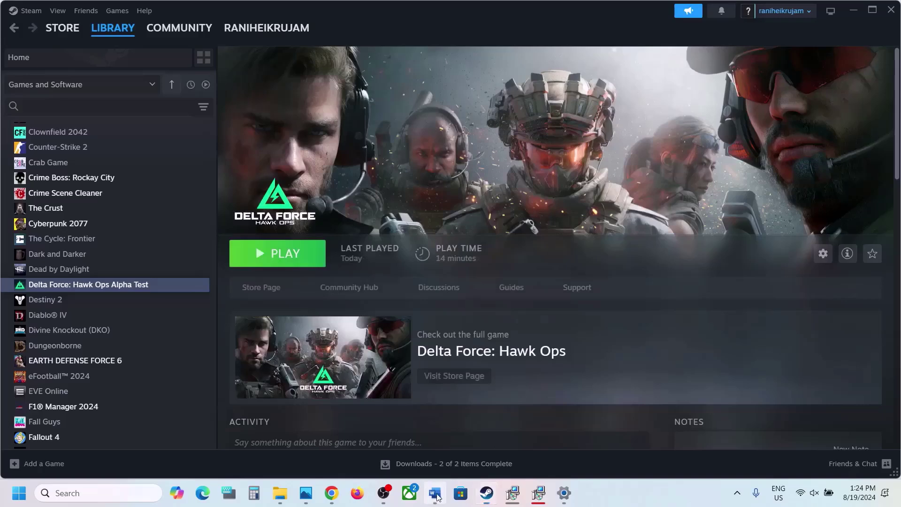
Return to the Word guide and highlight step 13's overlay app examples and the phrase "close all the overlay apps"
left_click(435, 494)
left_click_drag(264, 325, 632, 336)
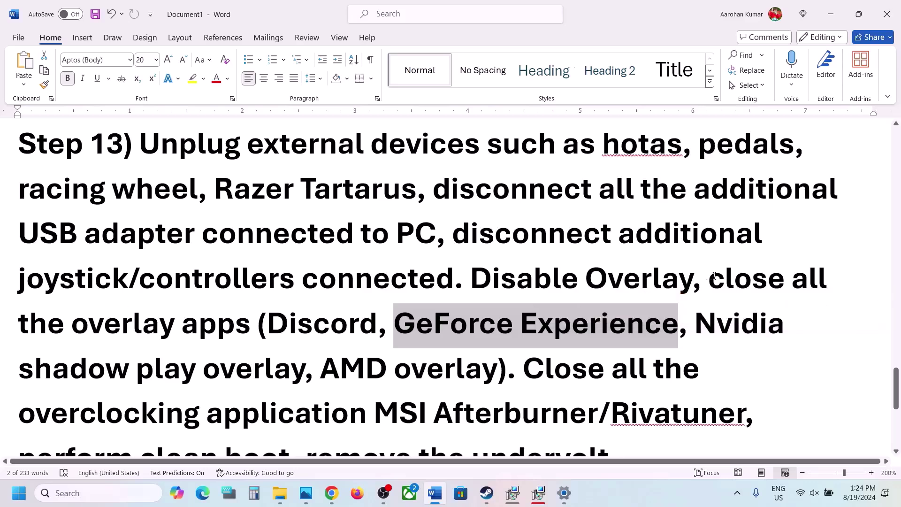
left_click_drag(714, 277, 247, 328)
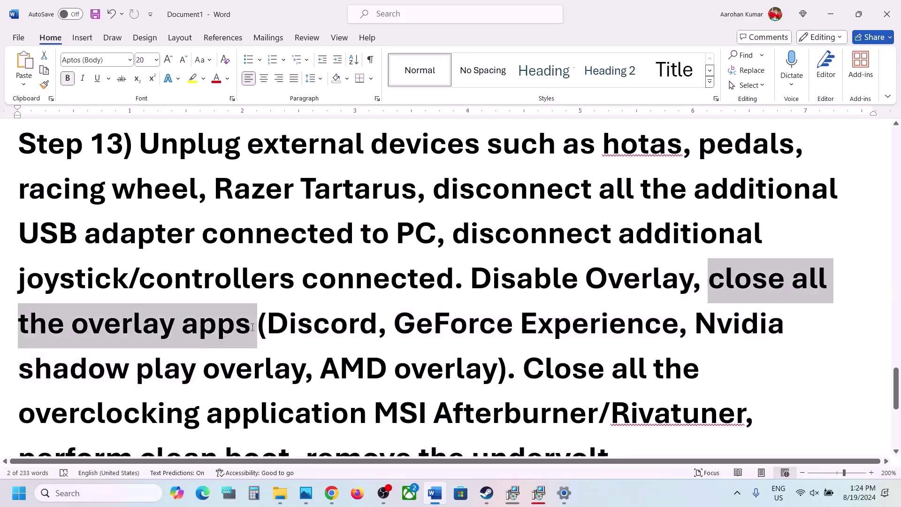
Highlight step 13's advice in the guide to close overclocking applications such as MSI Afterburner/Rivatuner
left_click_drag(314, 345, 371, 415)
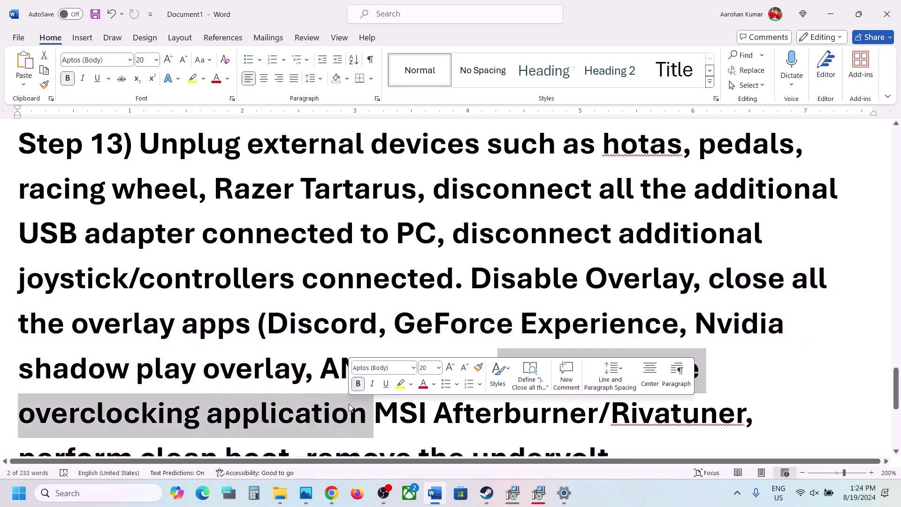
scroll(350, 405, "down", 3)
left_click_drag(387, 289, 744, 293)
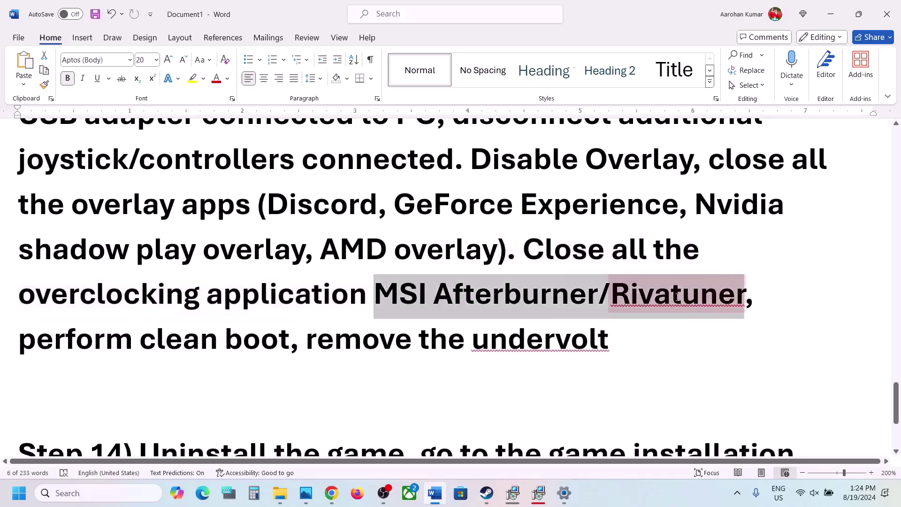
double_click(52, 302)
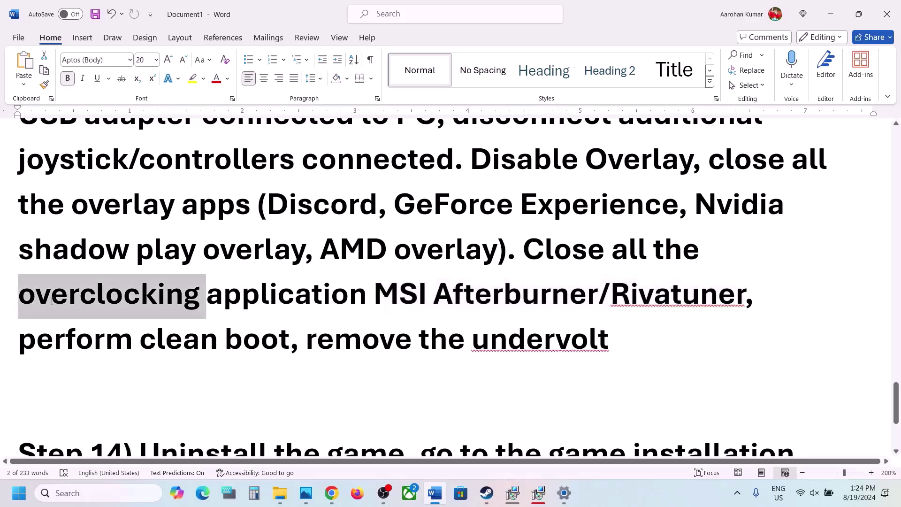
left_click(563, 241)
double_click(563, 241)
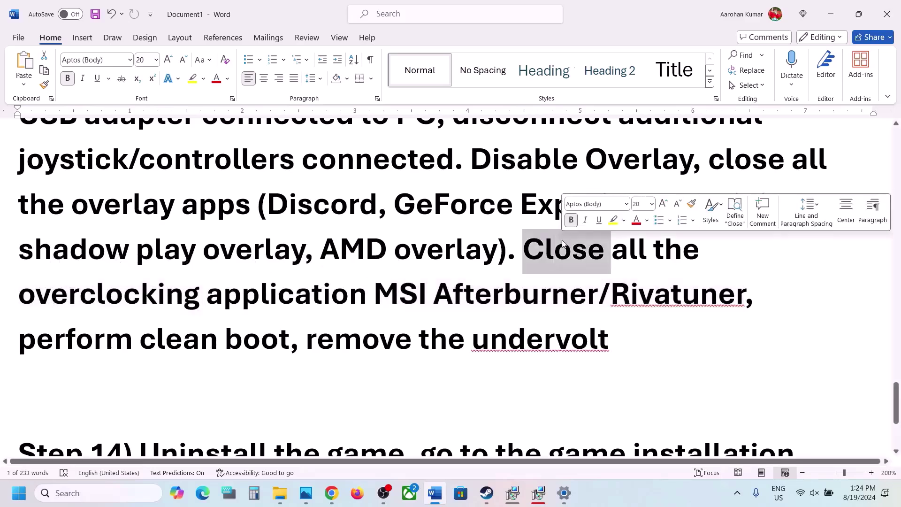
Highlight "perform clean boot" in the guide, then open System Configuration and display its list of services
left_click_drag(69, 347, 277, 340)
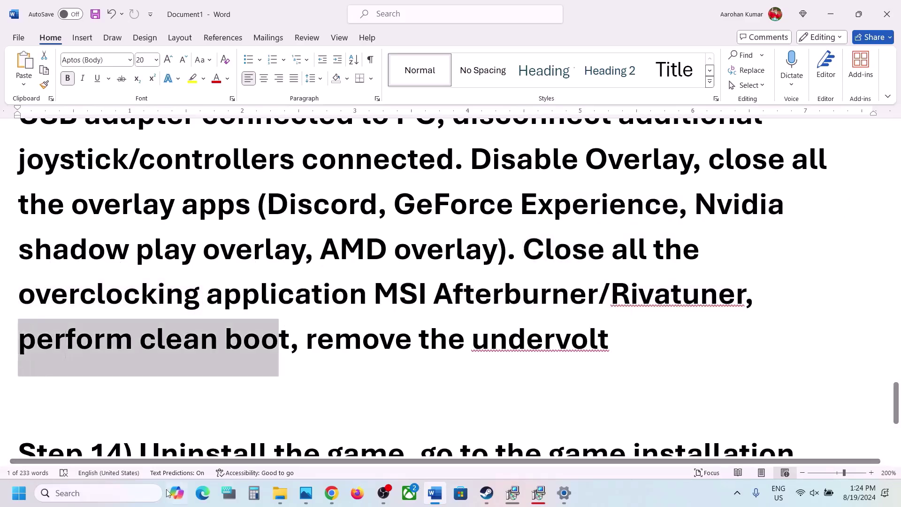
left_click(59, 493)
type("system")
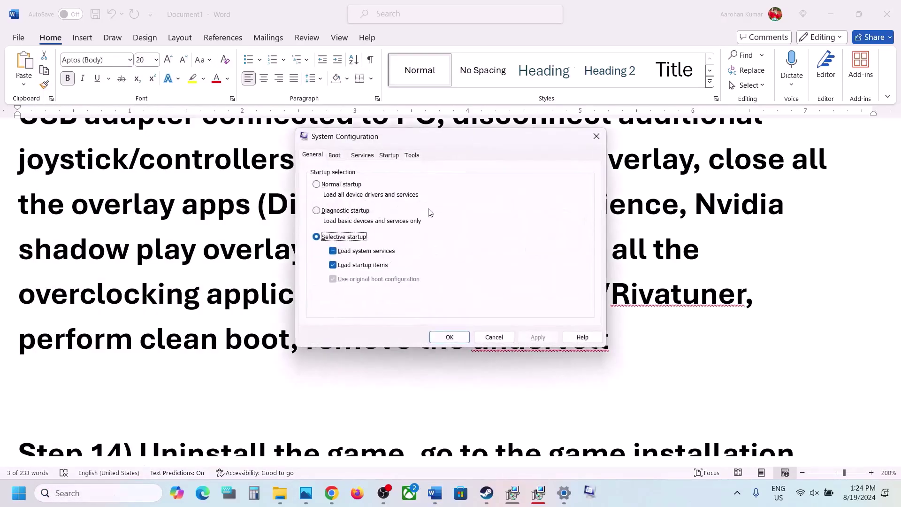
left_click(360, 156)
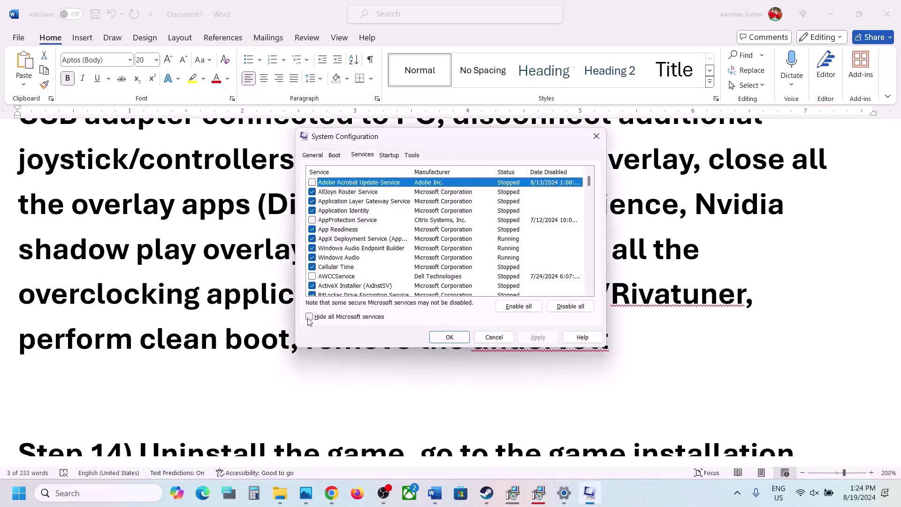